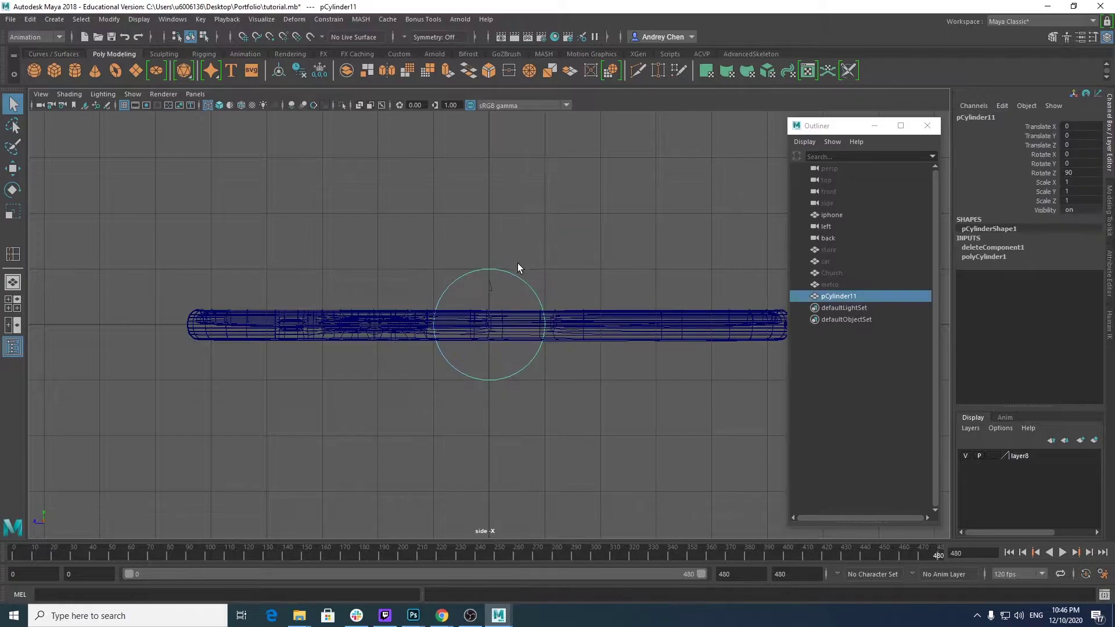
# Step: Scale the cylinder to about 4.769 in X and Z and 2.331 in Y to fit the phone's outline
pyautogui.press('r')
pyautogui.moveTo(489, 324); pyautogui.dragTo(850, 343)
pyautogui.press('space')
pyautogui.moveTo(449, 308); pyautogui.dragTo(435, 327)
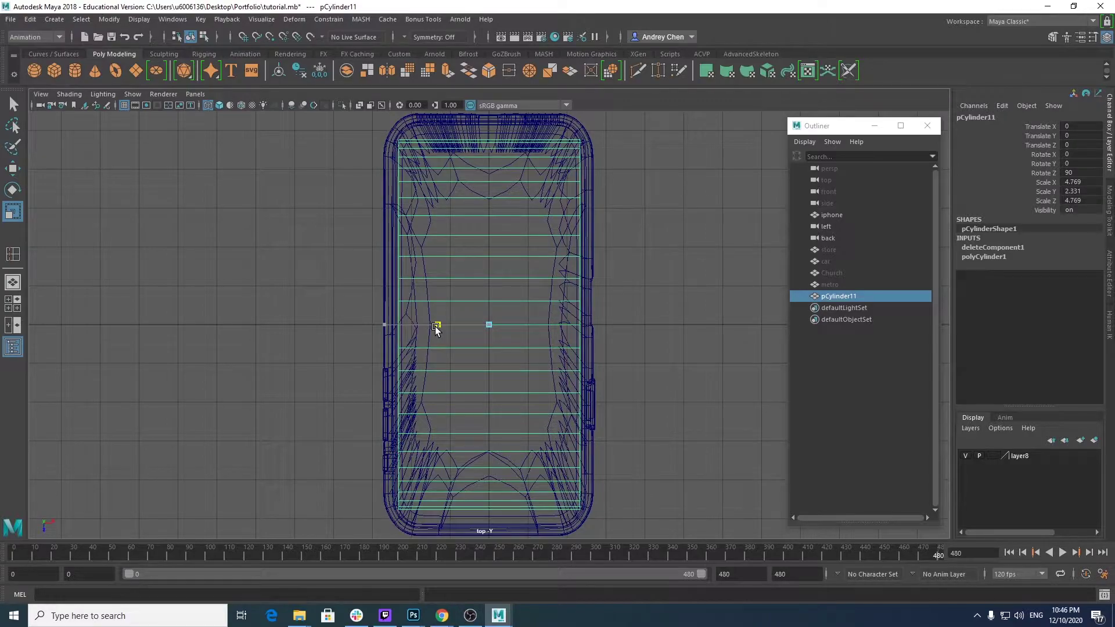
# Step: Show the model in a shaded perspective view and select the cylinder in object mode
pyautogui.press('space')
pyautogui.moveTo(634, 298); pyautogui.dragTo(632, 274)
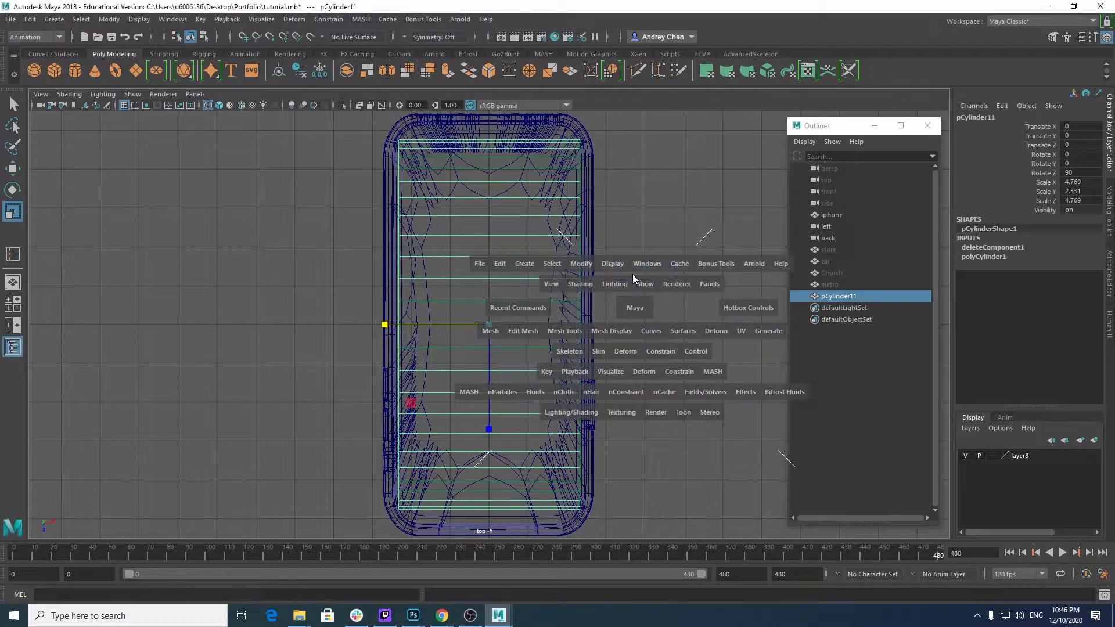
pyautogui.click(220, 105)
pyautogui.moveTo(369, 378)
pyautogui.keyDown('alt'); pyautogui.mouseDown()
pyautogui.moveTo(473, 388)
pyautogui.moveTo(540, 302)
pyautogui.mouseUp(); pyautogui.keyUp('alt')
pyautogui.scroll(3, 521, 169)
pyautogui.keyDown('alt'); pyautogui.moveTo(521, 169); pyautogui.dragTo(724, 253); pyautogui.keyUp('alt')
pyautogui.keyDown('alt'); pyautogui.moveTo(444, 289); pyautogui.dragTo(465, 338); pyautogui.keyUp('alt')
pyautogui.rightClick(514, 205)
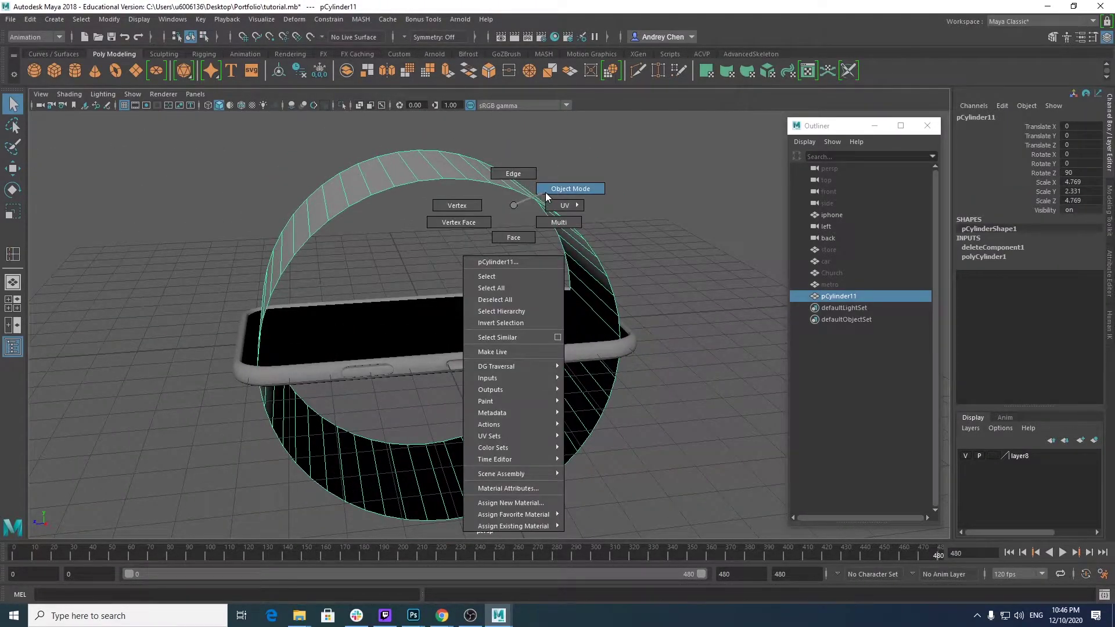
pyautogui.click(545, 193)
pyautogui.click(488, 188)
pyautogui.click(483, 176)
# Step: Apply a lattice deformer with divisions 2, 2, 3 to the cylinder
pyautogui.keyDown('alt'); pyautogui.moveTo(492, 375); pyautogui.dragTo(441, 162); pyautogui.keyUp('alt')
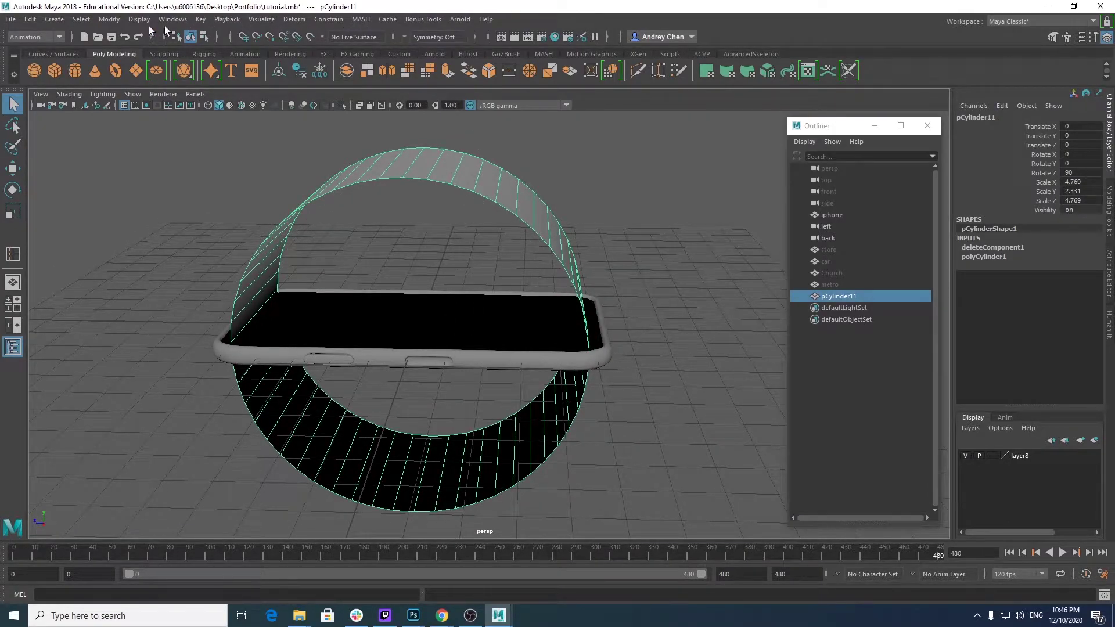
pyautogui.click(294, 19)
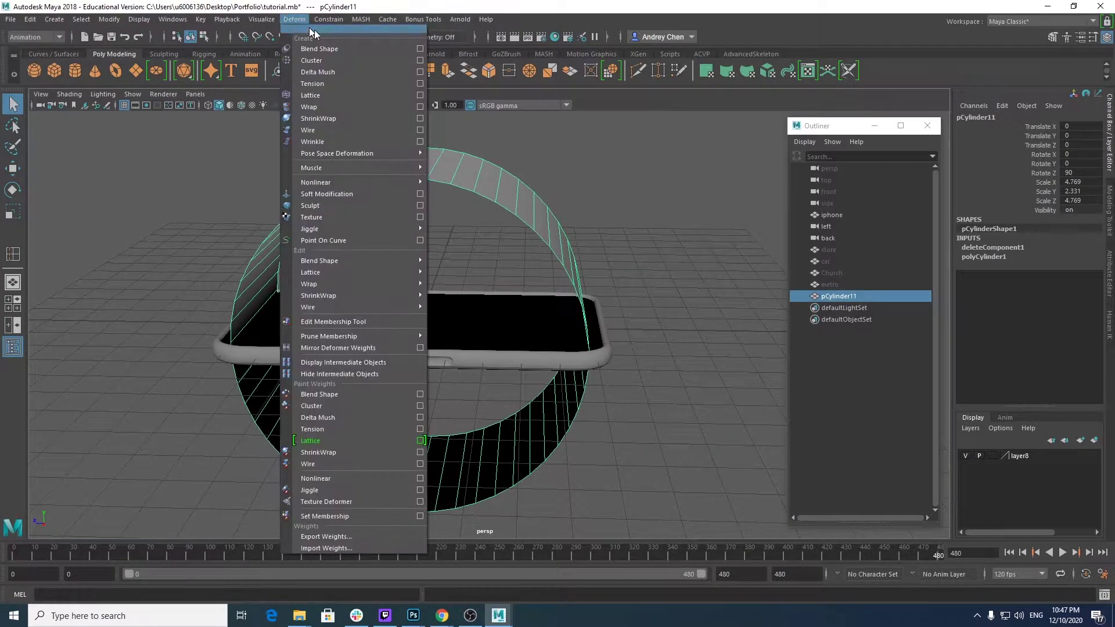
pyautogui.click(419, 96)
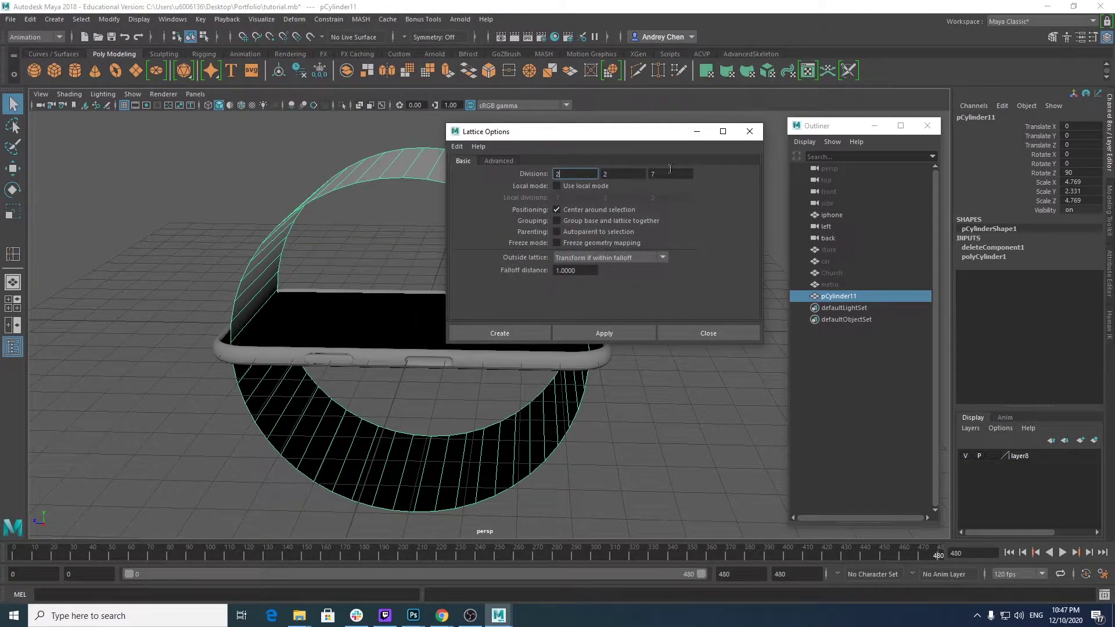
pyautogui.moveTo(619, 137); pyautogui.dragTo(774, 137)
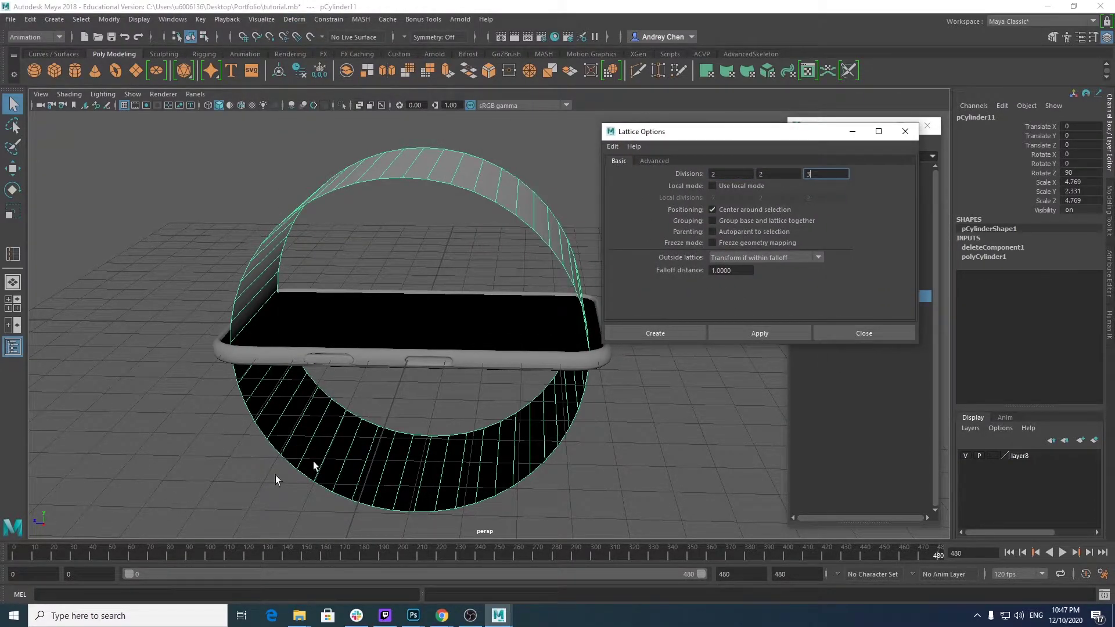
pyautogui.click(763, 332)
# Step: Select the upper and lower lattice points and scale them vertically to flatten the cylinder around the phone
pyautogui.keyDown('alt'); pyautogui.moveTo(569, 388); pyautogui.dragTo(479, 378); pyautogui.keyUp('alt')
pyautogui.moveTo(504, 185); pyautogui.dragTo(506, 152, button='right')
pyautogui.moveTo(237, 174); pyautogui.dragTo(571, 256)
pyautogui.keyDown('shift'); pyautogui.moveTo(232, 470); pyautogui.dragTo(714, 386); pyautogui.keyUp('shift')
pyautogui.press('r')
pyautogui.moveTo(431, 216); pyautogui.dragTo(423, 321)
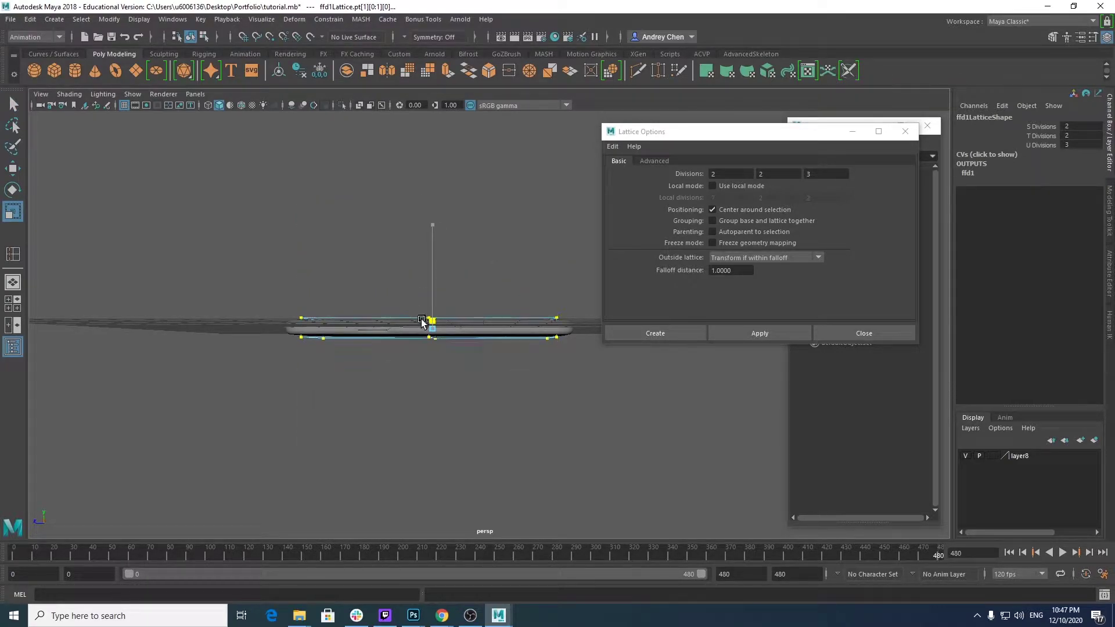
# Step: Reselect all the lattice points and fine-tune their vertical scale so the strip lies close to the phone's screen
pyautogui.click(472, 378)
pyautogui.keyDown('alt'); pyautogui.moveTo(472, 377); pyautogui.dragTo(436, 321); pyautogui.keyUp('alt')
pyautogui.keyDown('alt'); pyautogui.moveTo(387, 244); pyautogui.dragTo(417, 433); pyautogui.keyUp('alt')
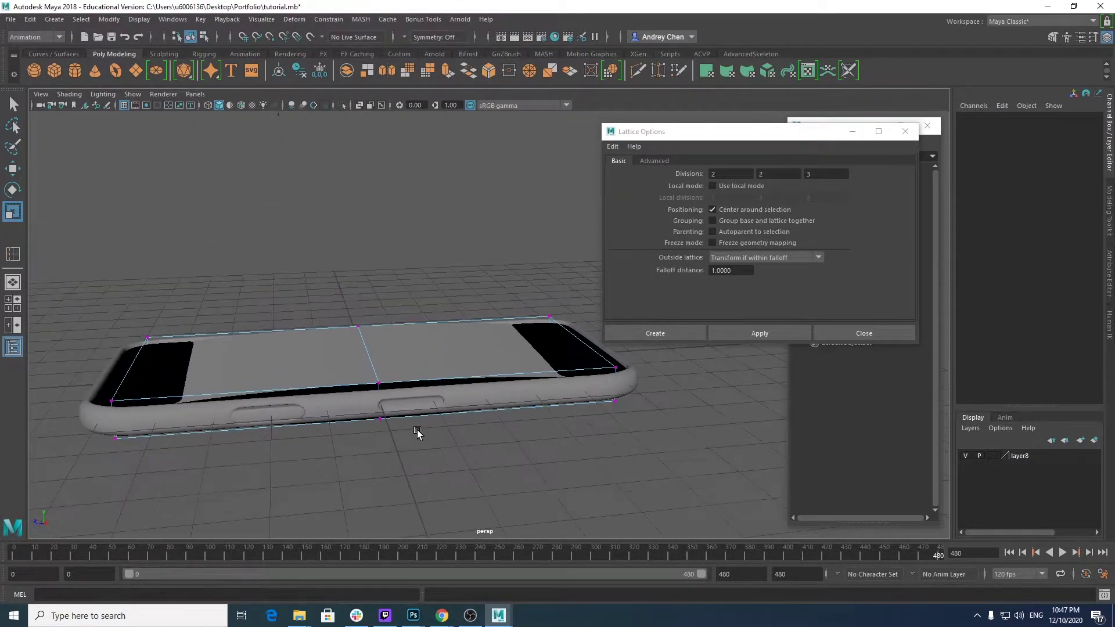
pyautogui.scroll(-3, 381, 295)
pyautogui.moveTo(204, 296); pyautogui.dragTo(667, 461)
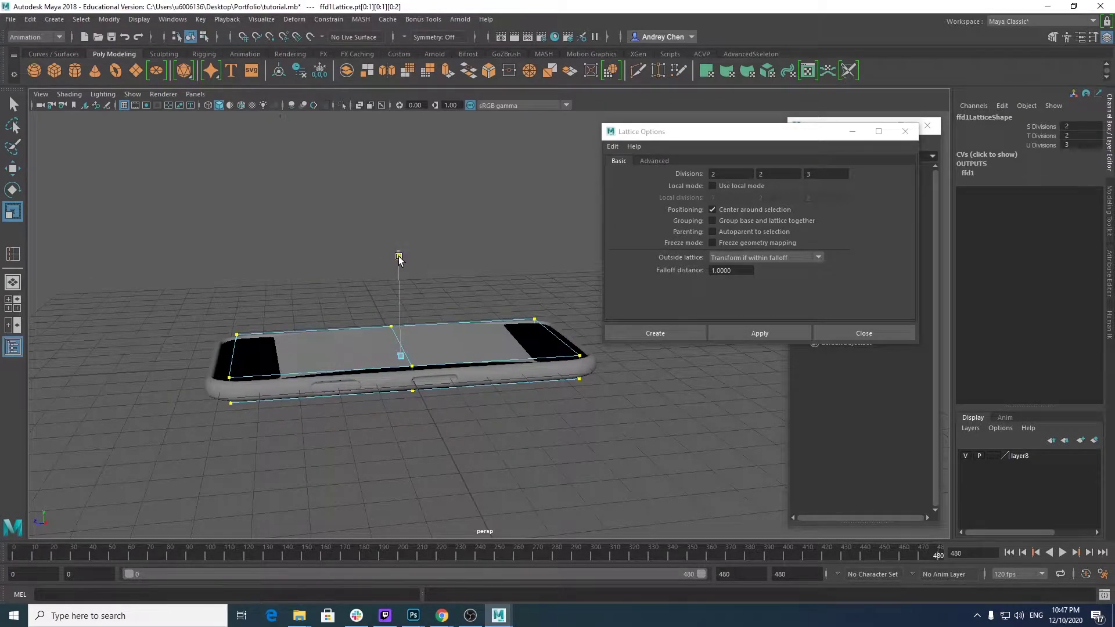
pyautogui.keyDown('alt'); pyautogui.moveTo(399, 254); pyautogui.dragTo(527, 394); pyautogui.keyUp('alt')
# Step: Select the cylinder with its lattice and lattice base and raise them together to about 0.068 in Y
pyautogui.moveTo(802, 137); pyautogui.dragTo(638, 137)
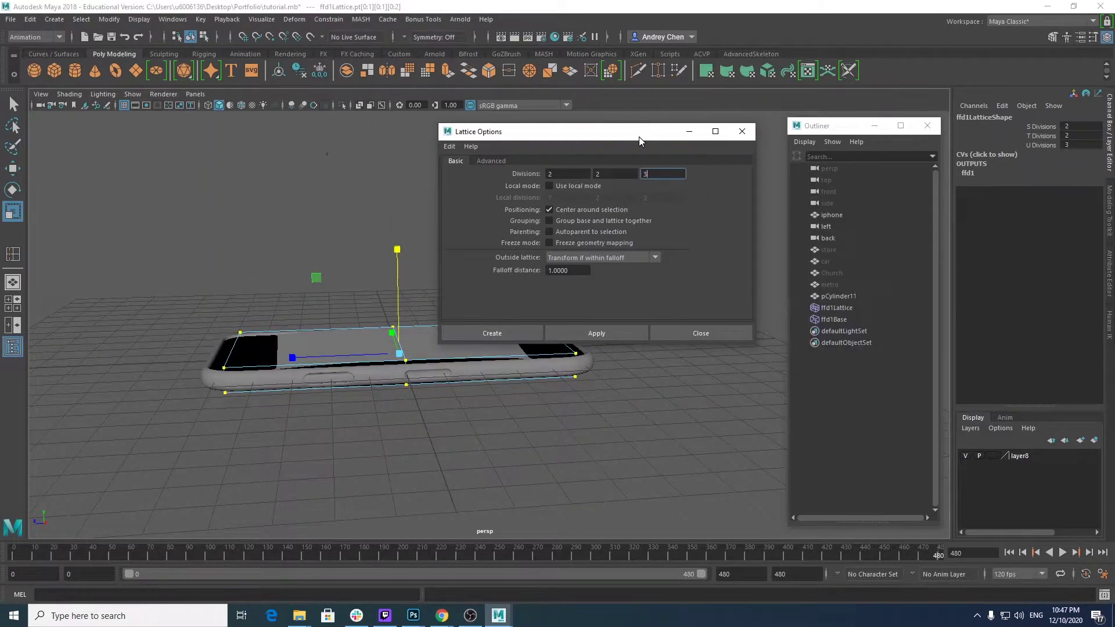
pyautogui.click(838, 296)
pyautogui.keyDown('shift'); pyautogui.click(835, 319); pyautogui.keyUp('shift')
pyautogui.press('w')
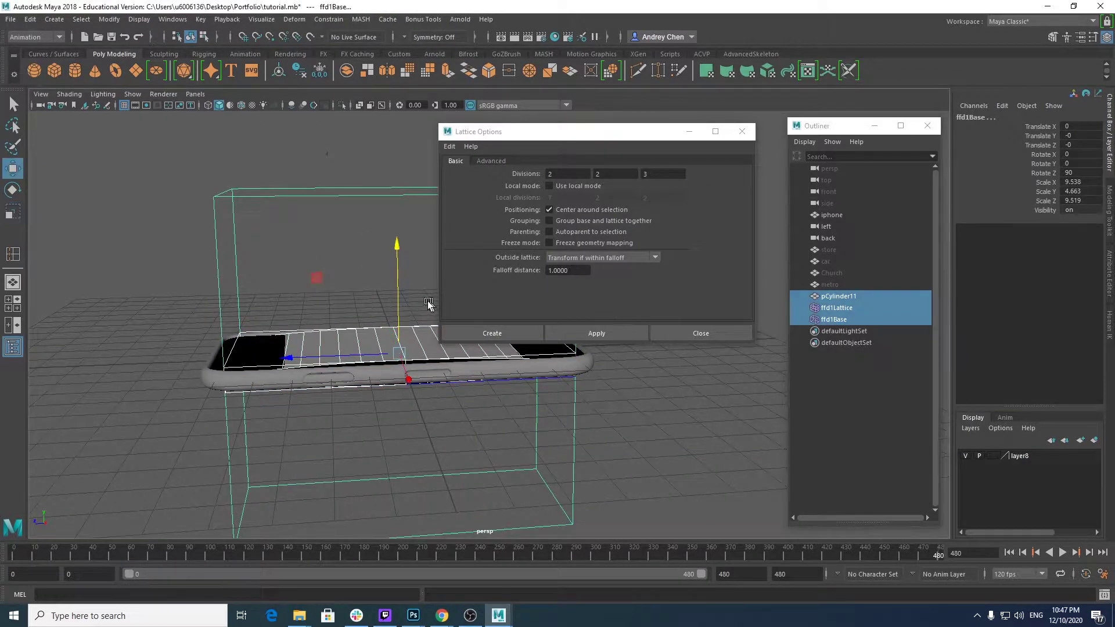
pyautogui.moveTo(396, 296); pyautogui.dragTo(400, 295)
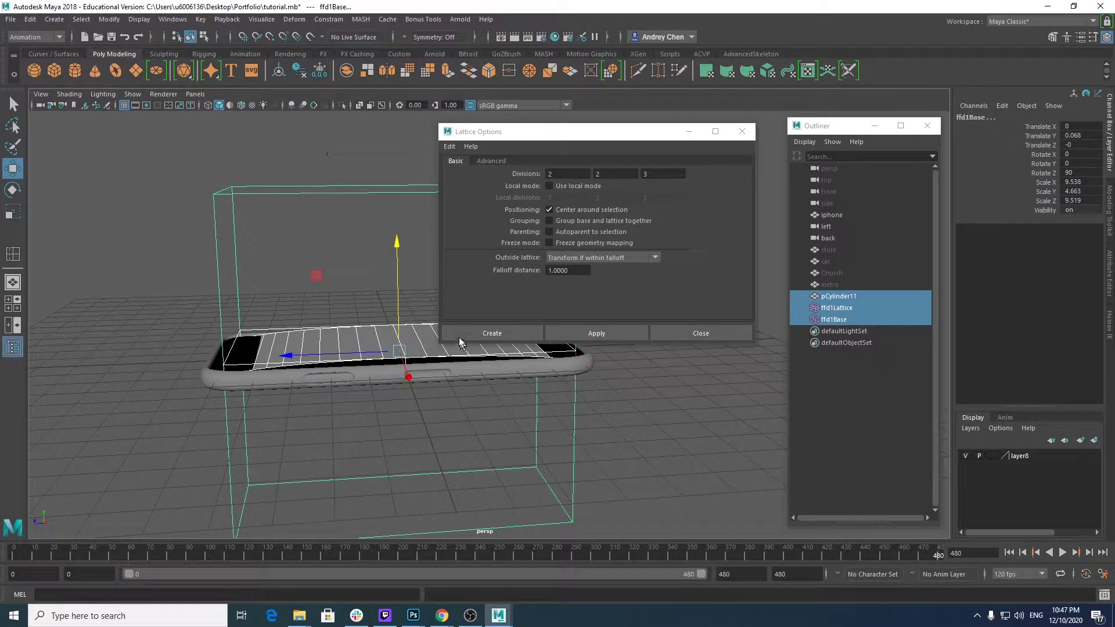
# Step: Select the raised lattice's points and scale them slightly thinner in height
pyautogui.press('r')
pyautogui.click(843, 307)
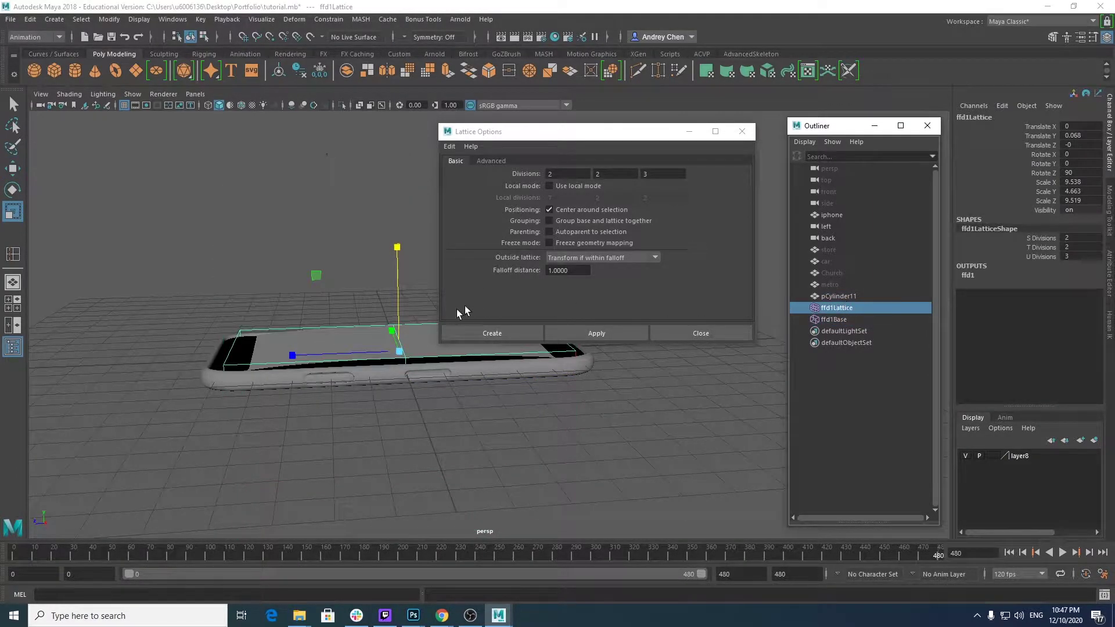
pyautogui.moveTo(335, 313); pyautogui.dragTo(358, 273, button='right')
pyautogui.moveTo(127, 279); pyautogui.dragTo(777, 443)
pyautogui.moveTo(397, 250); pyautogui.dragTo(788, 313)
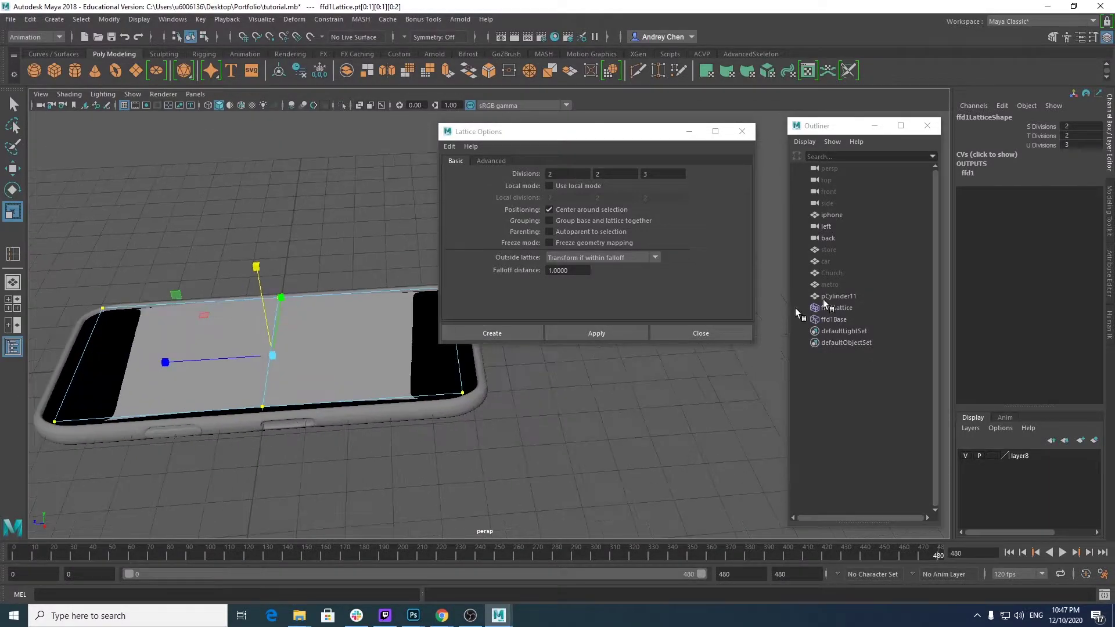
# Step: Apply a second lattice deformer with divisions 2, 2, 7 to the cylinder
pyautogui.click(838, 296)
pyautogui.moveTo(617, 135); pyautogui.dragTo(782, 134)
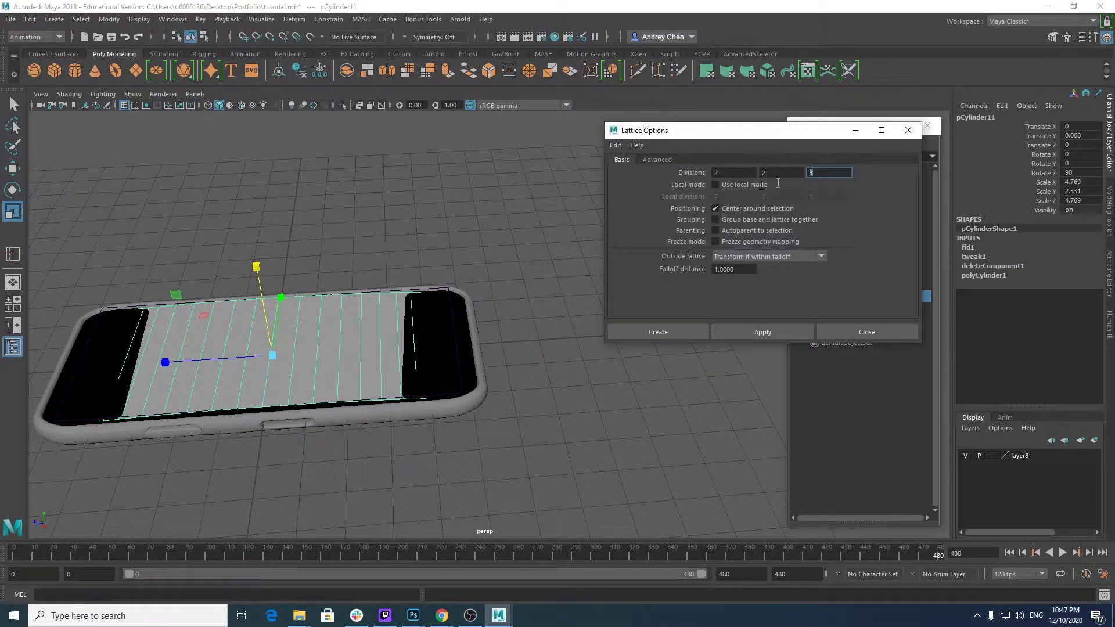
pyautogui.press('BackSpace')
pyautogui.write('7')
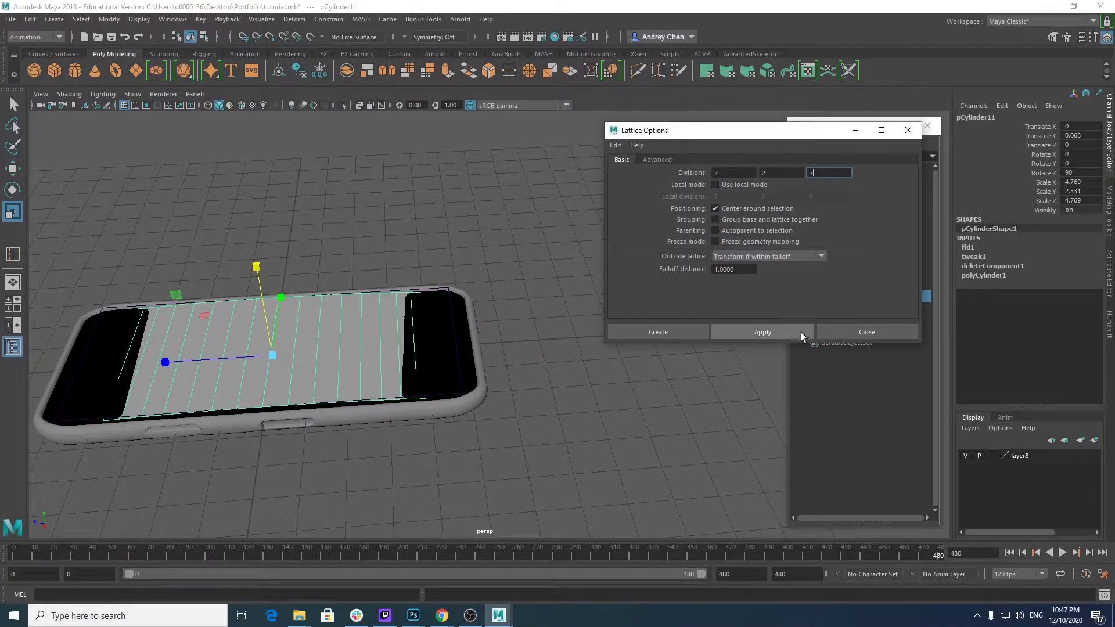
pyautogui.click(789, 326)
# Step: Select the second lattice's points at both ends of the phone and adjust their scale to shape the strip's ends
pyautogui.keyDown('alt'); pyautogui.moveTo(593, 311); pyautogui.dragTo(553, 287); pyautogui.keyUp('alt')
pyautogui.rightClick(389, 269)
pyautogui.click(388, 238)
pyautogui.moveTo(437, 279); pyautogui.dragTo(505, 452)
pyautogui.keyDown('alt'); pyautogui.moveTo(465, 415); pyautogui.dragTo(357, 434); pyautogui.keyUp('alt')
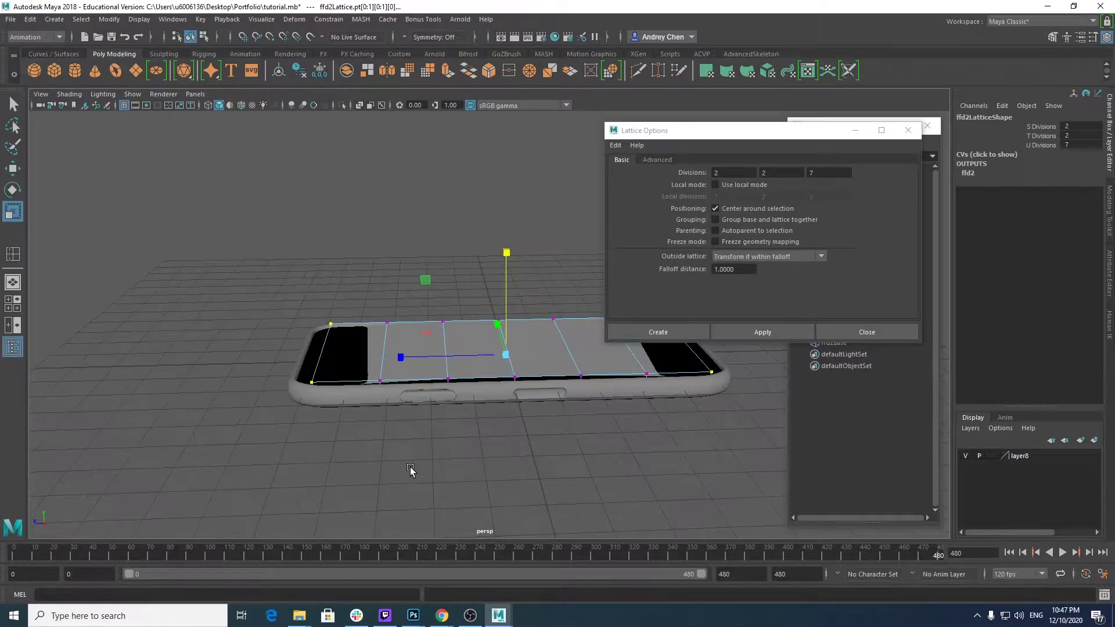
pyautogui.moveTo(507, 325); pyautogui.dragTo(509, 317)
pyautogui.hotkey('ctrl', 'z')
pyautogui.keyDown('alt'); pyautogui.moveTo(493, 446); pyautogui.dragTo(546, 401); pyautogui.keyUp('alt')
pyautogui.moveTo(508, 312); pyautogui.dragTo(426, 375)
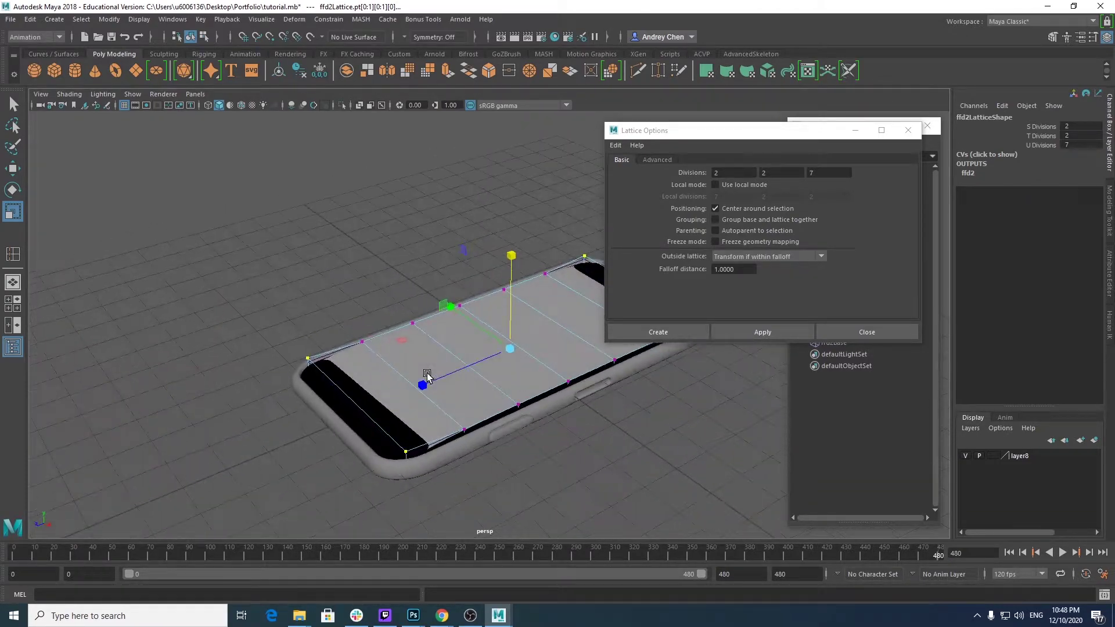
# Step: Deselect the lattice points, close the lattice options and return to object mode
pyautogui.click(433, 214)
pyautogui.press('q')
pyautogui.keyDown('alt'); pyautogui.moveTo(629, 420); pyautogui.dragTo(598, 453); pyautogui.keyUp('alt')
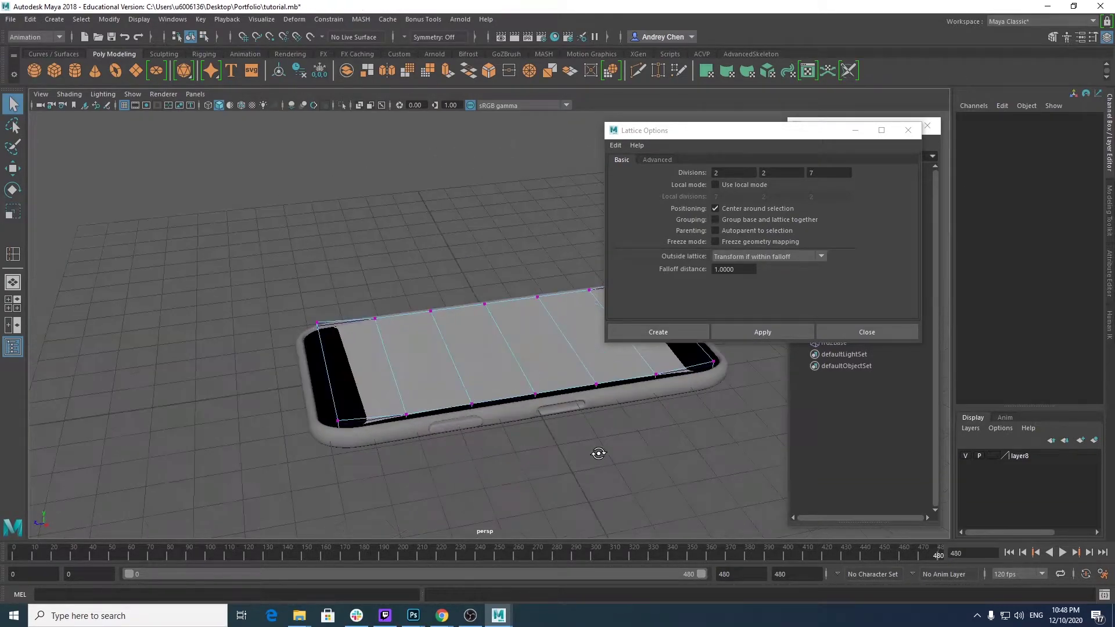
pyautogui.click(819, 332)
pyautogui.moveTo(667, 242); pyautogui.dragTo(694, 227, button='right')
# Step: Hide both lattices and their bases, and select the cylinder
pyautogui.keyDown('alt'); pyautogui.moveTo(678, 253); pyautogui.dragTo(513, 359); pyautogui.keyUp('alt')
pyautogui.keyDown('alt'); pyautogui.moveTo(508, 408); pyautogui.dragTo(568, 398); pyautogui.keyUp('alt')
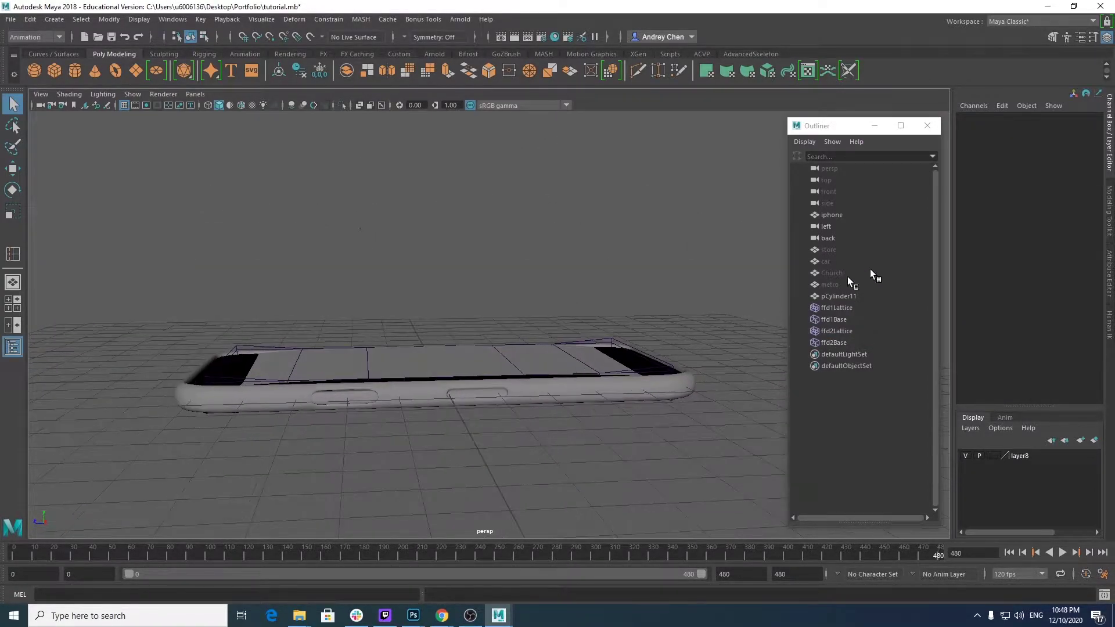
pyautogui.click(836, 309)
pyautogui.keyDown('shift'); pyautogui.click(834, 342); pyautogui.keyUp('shift')
pyautogui.hotkey('ctrl', 'h')
pyautogui.keyDown('alt'); pyautogui.moveTo(688, 381); pyautogui.dragTo(672, 432); pyautogui.keyUp('alt')
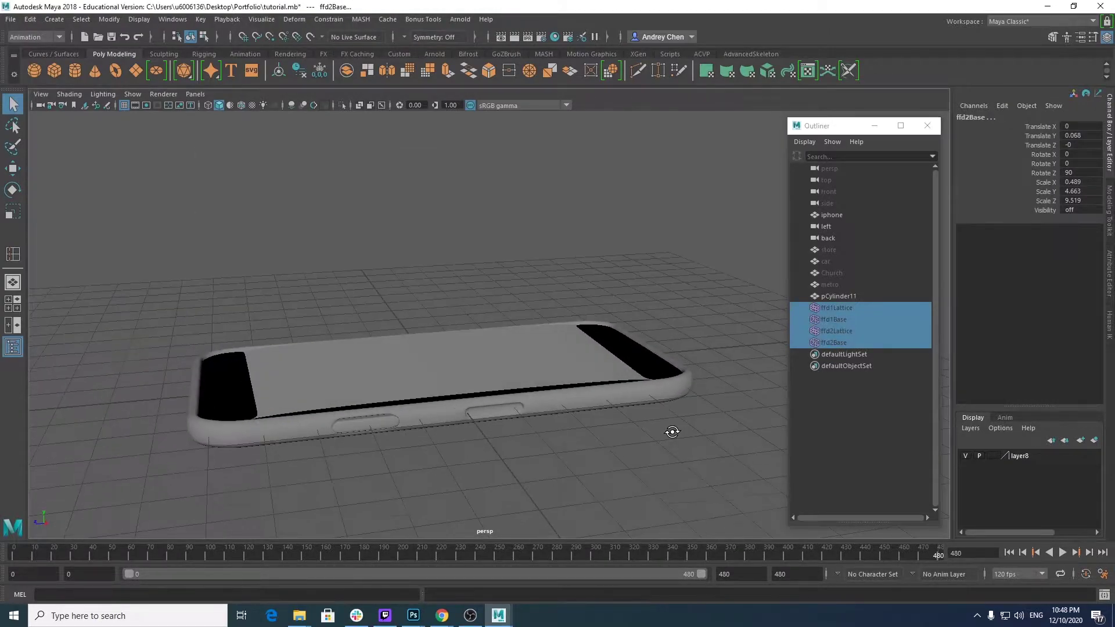
pyautogui.click(824, 299)
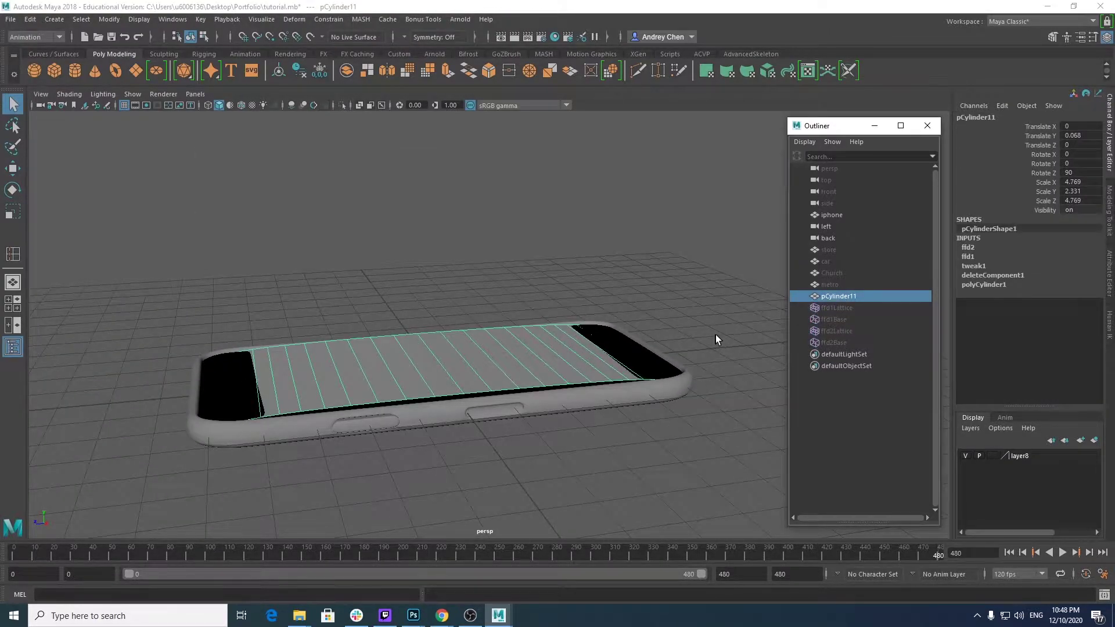
pyautogui.keyDown('alt'); pyautogui.moveTo(716, 335); pyautogui.dragTo(735, 350); pyautogui.keyUp('alt')
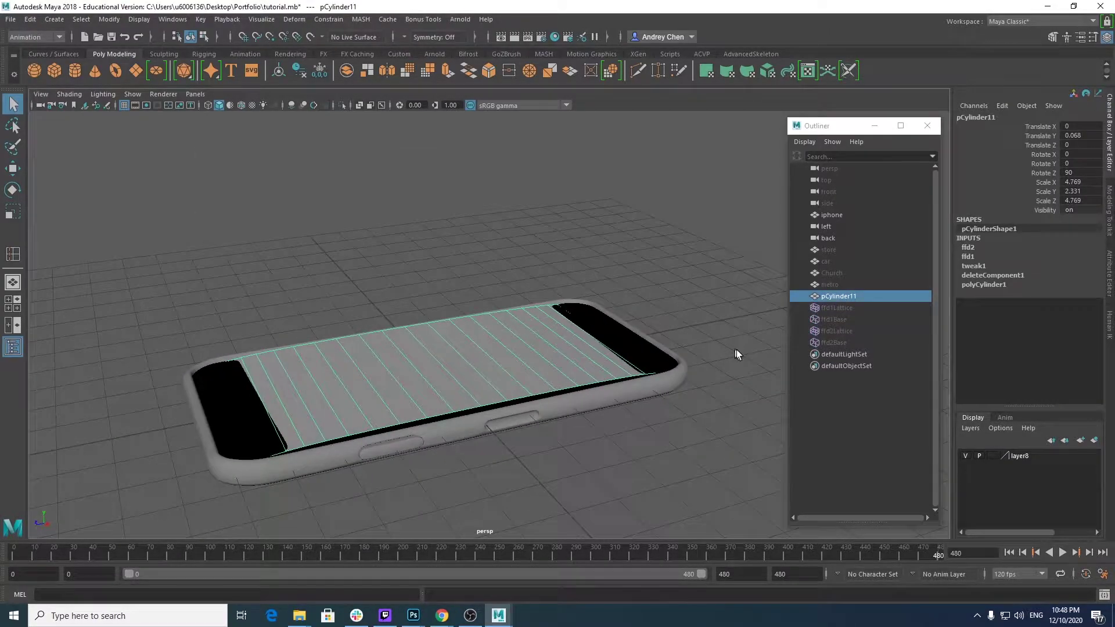
# Step: Test-rotate the cylinder about its Y axis in wireframe to check how the strip travels, and check it shaded
pyautogui.click(208, 105)
pyautogui.moveTo(532, 430)
pyautogui.keyDown('alt'); pyautogui.mouseDown()
pyautogui.moveTo(480, 527)
pyautogui.moveTo(579, 425)
pyautogui.moveTo(548, 398)
pyautogui.moveTo(401, 503)
pyautogui.mouseUp(); pyautogui.keyUp('alt')
pyautogui.press('e')
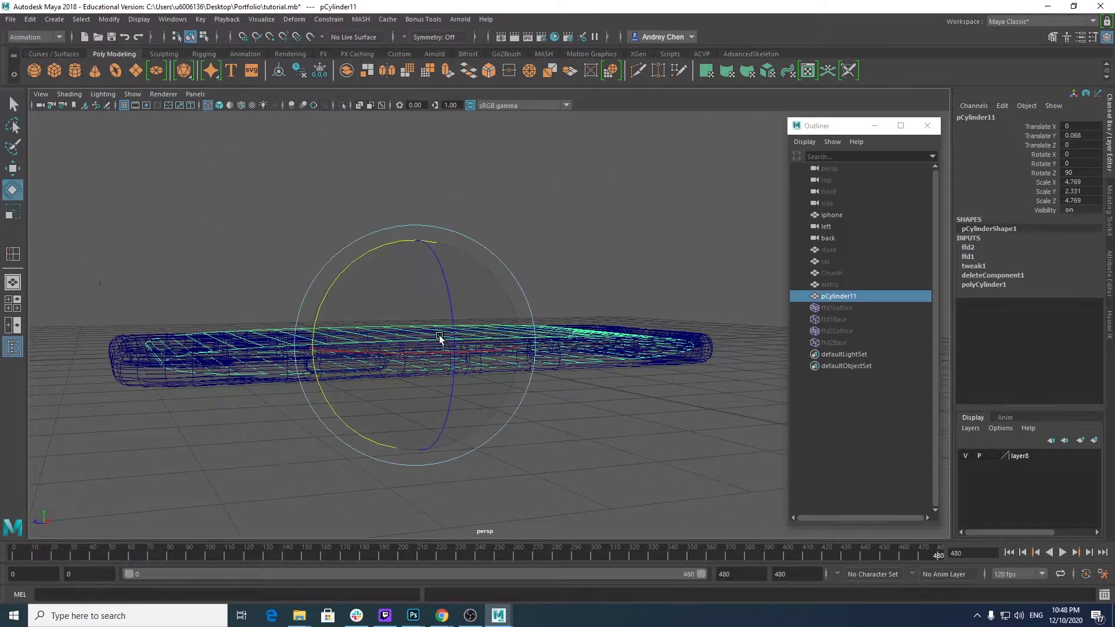
pyautogui.moveTo(368, 255); pyautogui.dragTo(406, 346)
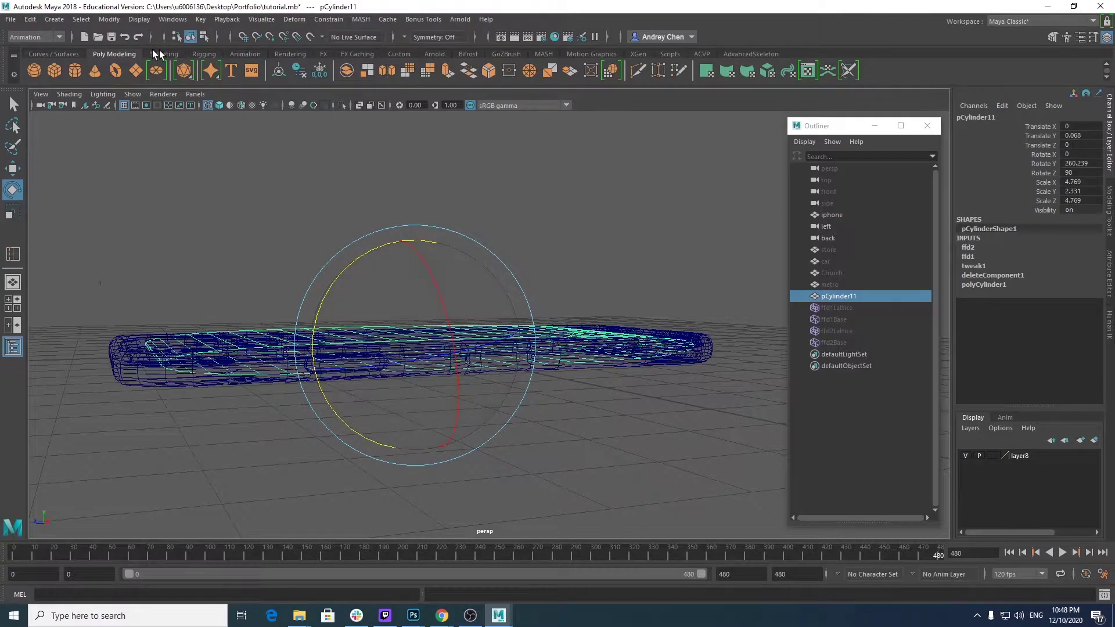
pyautogui.click(219, 106)
pyautogui.press('q')
pyautogui.keyDown('alt'); pyautogui.moveTo(266, 196); pyautogui.dragTo(298, 259); pyautogui.keyUp('alt')
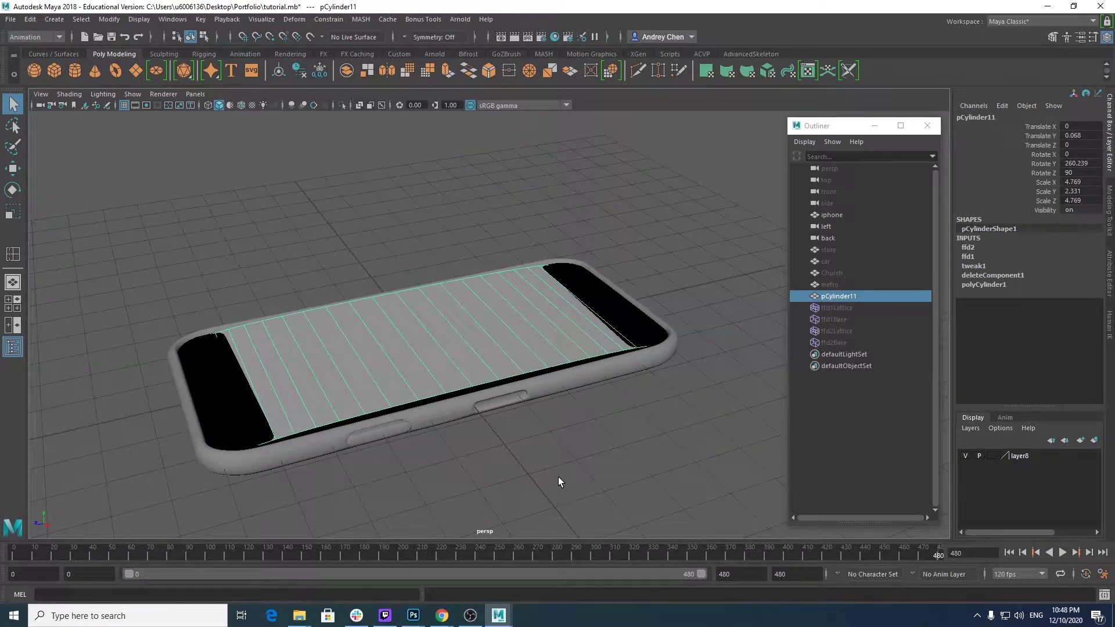
pyautogui.keyDown('alt'); pyautogui.moveTo(565, 473); pyautogui.dragTo(574, 481); pyautogui.keyUp('alt')
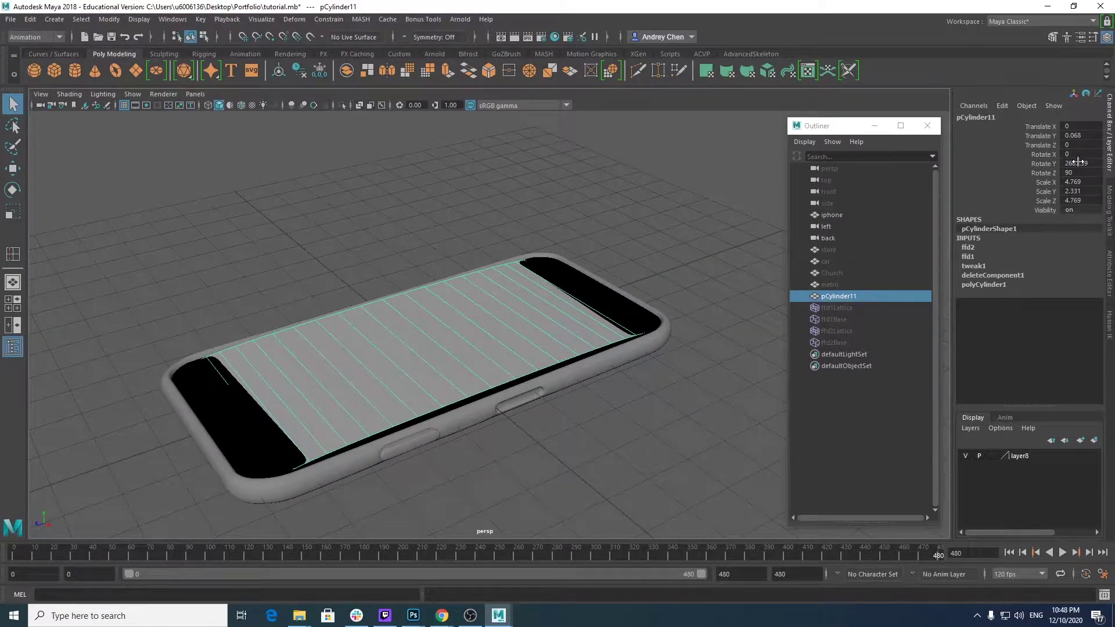
# Step: Set the cylinder's Rotate Y to 0 and key that channel at frame 0
pyautogui.write('0')
pyautogui.press('Return')
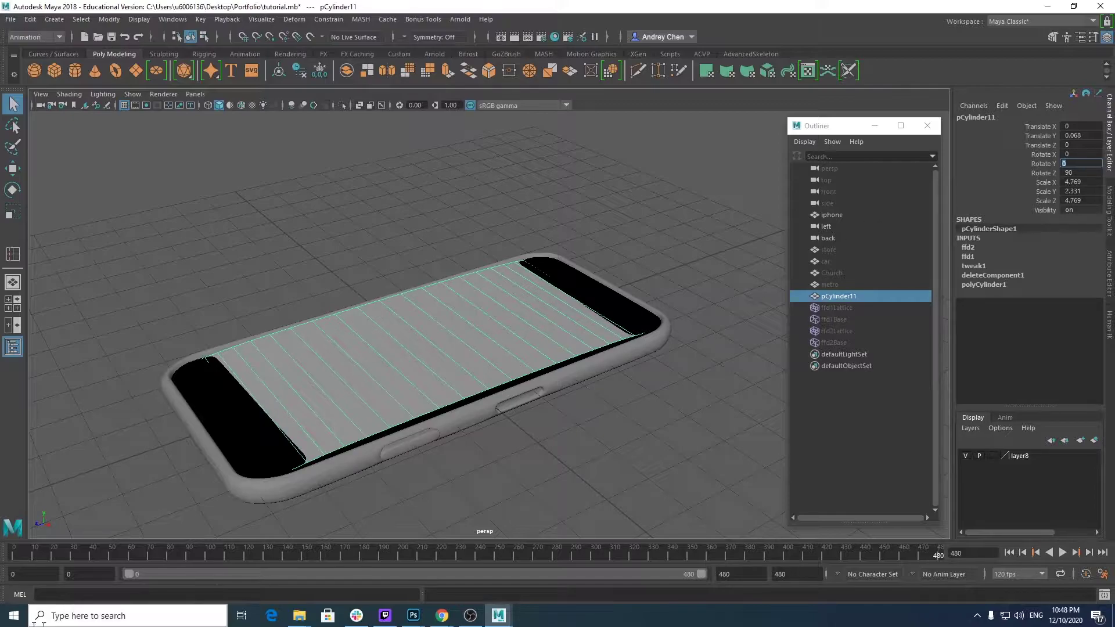
pyautogui.moveTo(29, 550); pyautogui.dragTo(1, 555)
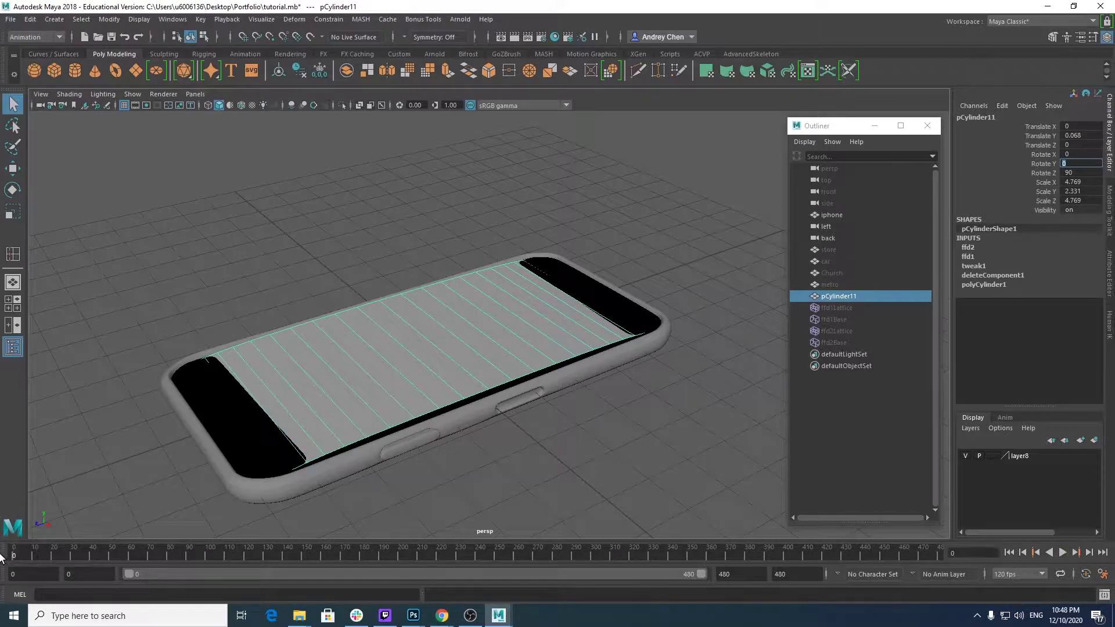
pyautogui.rightClick(1051, 165)
pyautogui.click(1044, 187)
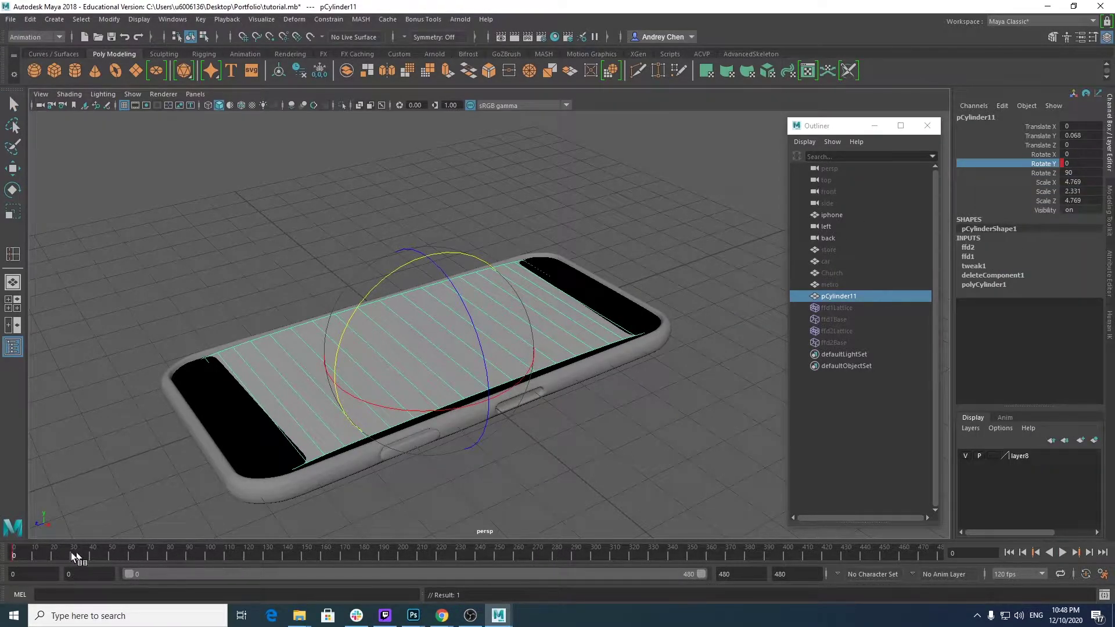
# Step: Key the cylinder's Rotate Y at 360 on frame 480 and return to frame 0
pyautogui.hotkey('alt', 'v')
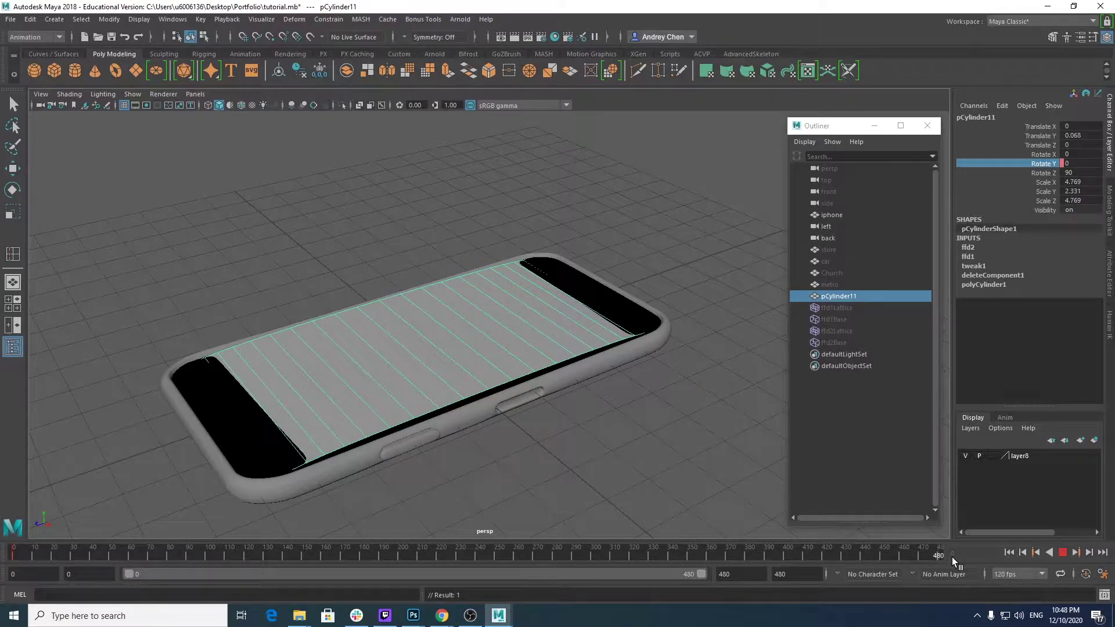
pyautogui.doubleClick(1071, 164)
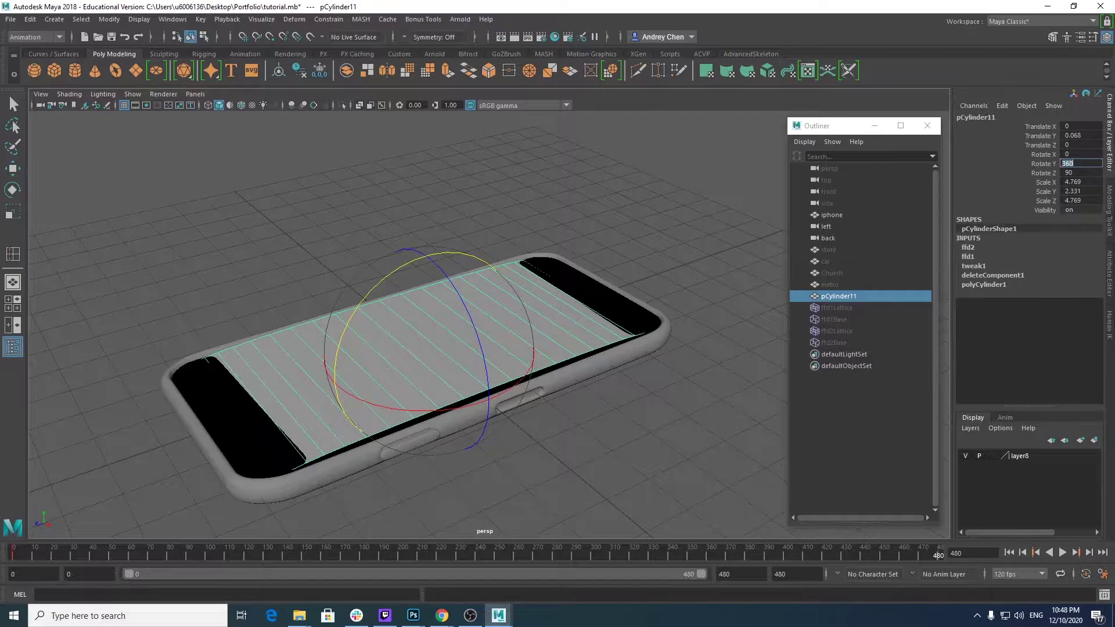
pyautogui.rightClick(1041, 165)
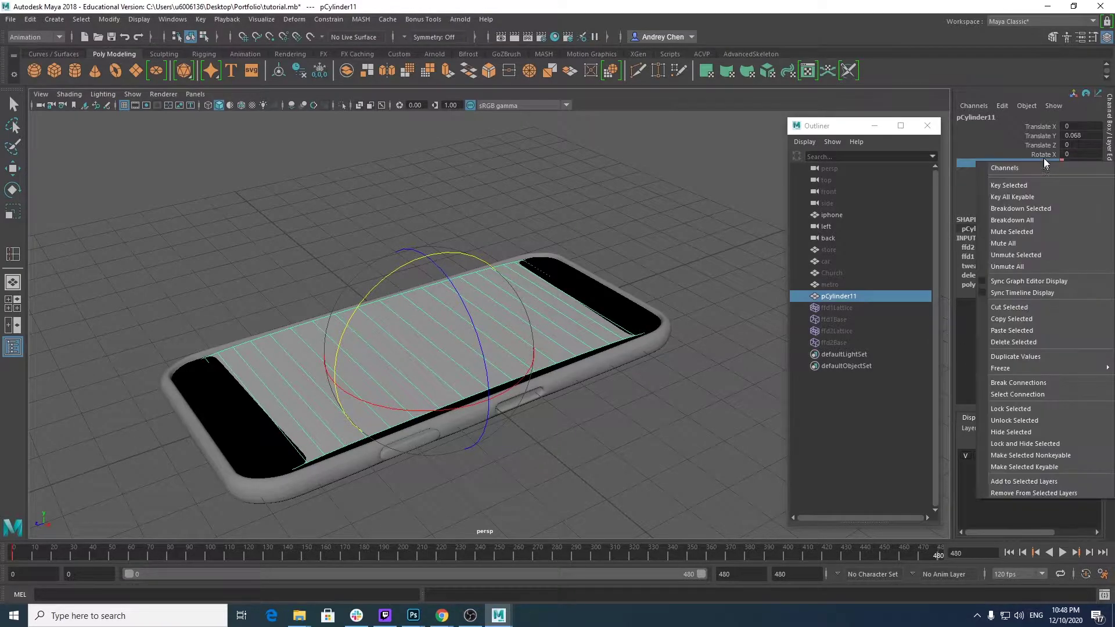
pyautogui.click(1022, 180)
pyautogui.click(13, 555)
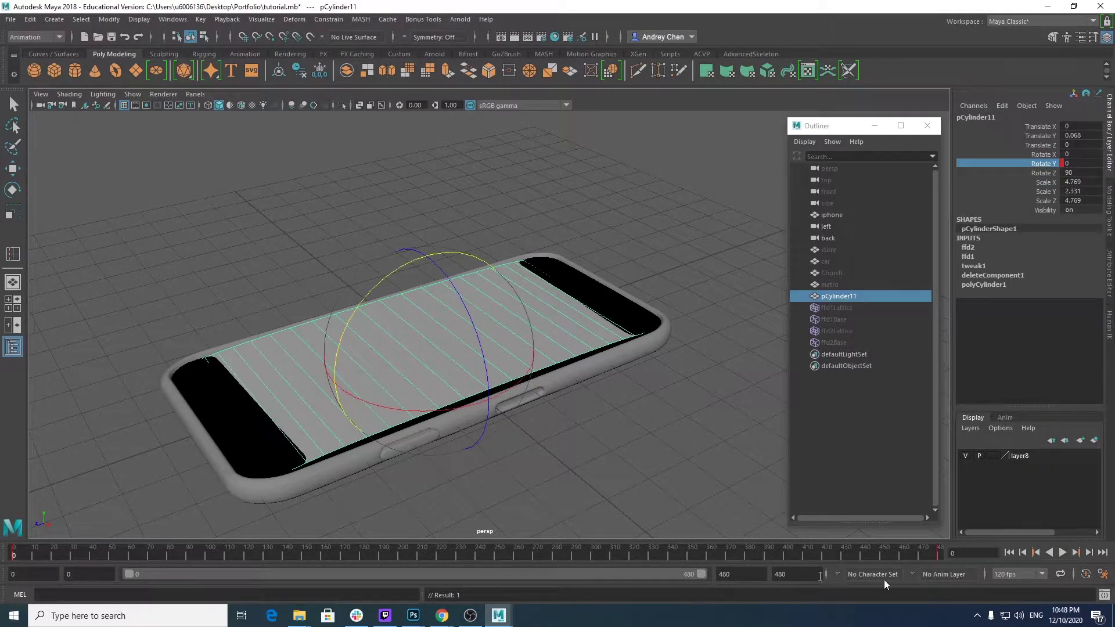
# Step: Play back the scrolling surface animation to check its loop, stop it and return to frame 0
pyautogui.click(1062, 552)
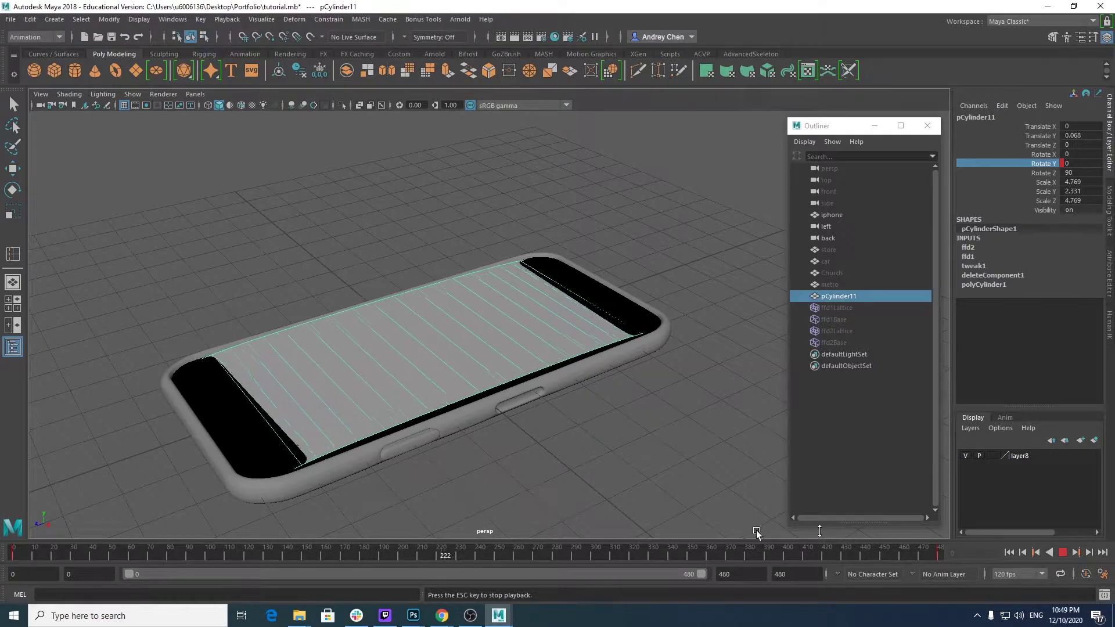
pyautogui.click(1063, 556)
pyautogui.moveTo(723, 551); pyautogui.dragTo(13, 555)
# Step: Insert an edge loop lengthwise down the middle of the flattened cylinder strip on the phone screen
pyautogui.keyDown('alt'); pyautogui.moveTo(547, 419); pyautogui.dragTo(610, 428); pyautogui.keyUp('alt')
pyautogui.moveTo(526, 290); pyautogui.dragTo(532, 257, button='right')
pyautogui.keyDown('shift'); pyautogui.moveTo(490, 374); pyautogui.dragTo(496, 456, button='right'); pyautogui.keyUp('shift')
pyautogui.keyDown('alt'); pyautogui.moveTo(654, 376); pyautogui.dragTo(727, 302, button='middle'); pyautogui.keyUp('alt')
pyautogui.moveTo(556, 308); pyautogui.dragTo(554, 313)
# Step: Extrude all strip faces on the half opposite the phone's two side buttons upward into a slightly raised strip
pyautogui.keyDown('alt'); pyautogui.moveTo(530, 388); pyautogui.dragTo(533, 258); pyautogui.keyUp('alt')
pyautogui.moveTo(510, 299); pyautogui.dragTo(508, 315, button='right')
pyautogui.press('q')
pyautogui.click(507, 313)
pyautogui.doubleClick(518, 297)
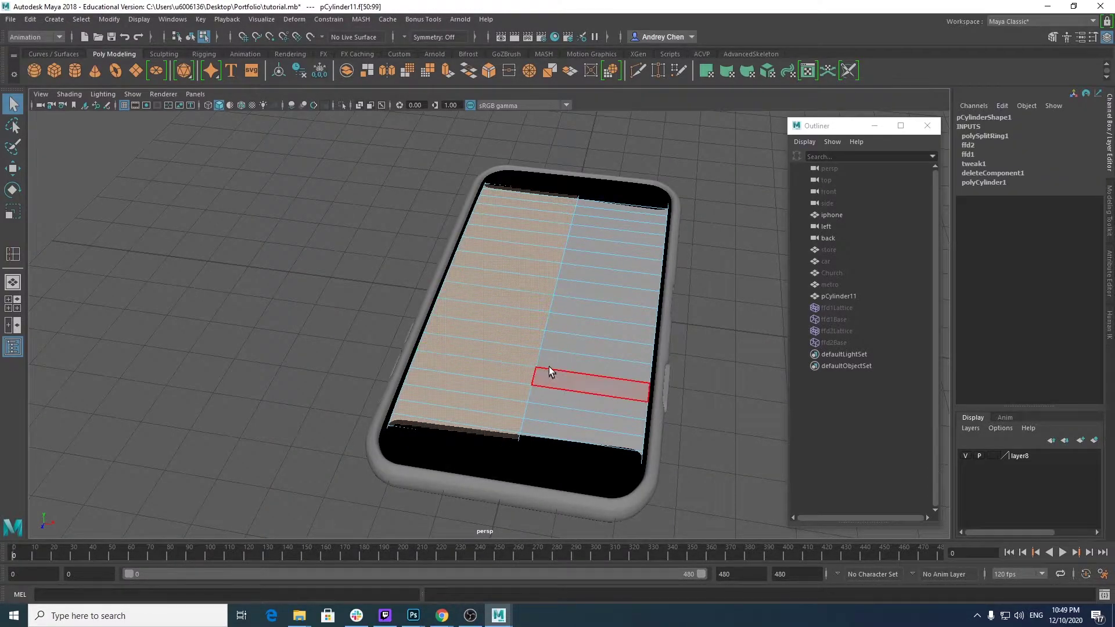
pyautogui.hotkey('ctrl', 'e')
pyautogui.keyDown('alt'); pyautogui.moveTo(704, 391); pyautogui.dragTo(567, 309); pyautogui.keyUp('alt')
pyautogui.press('q')
pyautogui.click(651, 398)
# Step: Insert a lengthwise edge loop along the middle of the raised half and clear the selection
pyautogui.keyDown('alt'); pyautogui.moveTo(549, 432); pyautogui.dragTo(612, 445); pyautogui.keyUp('alt')
pyautogui.keyDown('alt'); pyautogui.moveTo(545, 257); pyautogui.dragTo(590, 367); pyautogui.keyUp('alt')
pyautogui.moveTo(509, 260); pyautogui.dragTo(514, 232, button='right')
pyautogui.keyDown('shift'); pyautogui.moveTo(503, 283); pyautogui.dragTo(508, 365, button='right'); pyautogui.keyUp('shift')
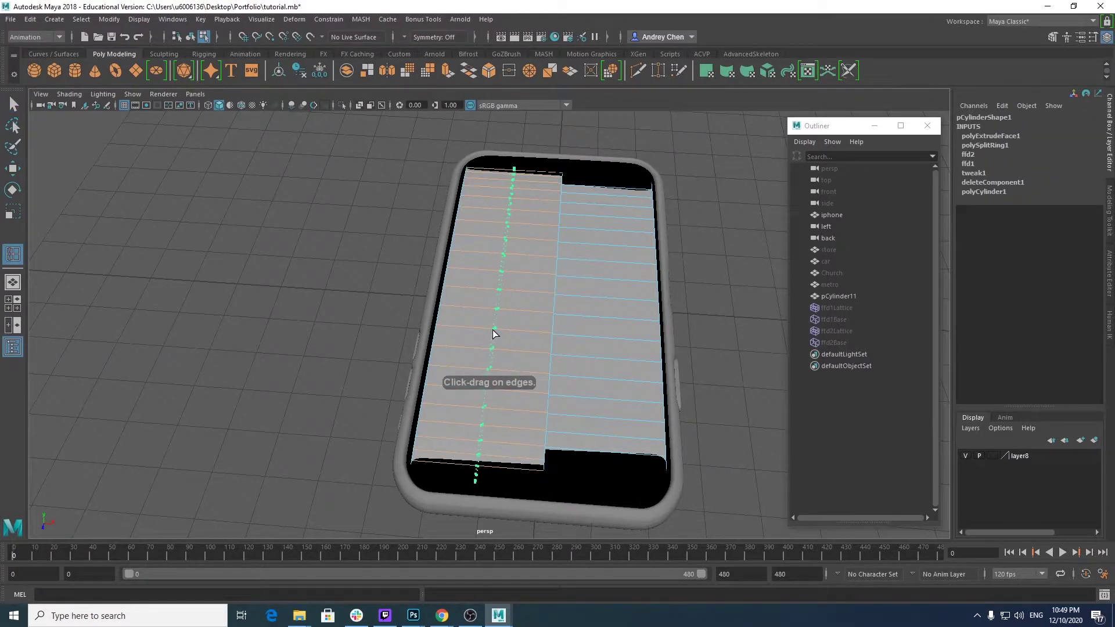
pyautogui.click(495, 334)
pyautogui.keyDown('alt'); pyautogui.moveTo(589, 378); pyautogui.dragTo(608, 310); pyautogui.keyUp('alt')
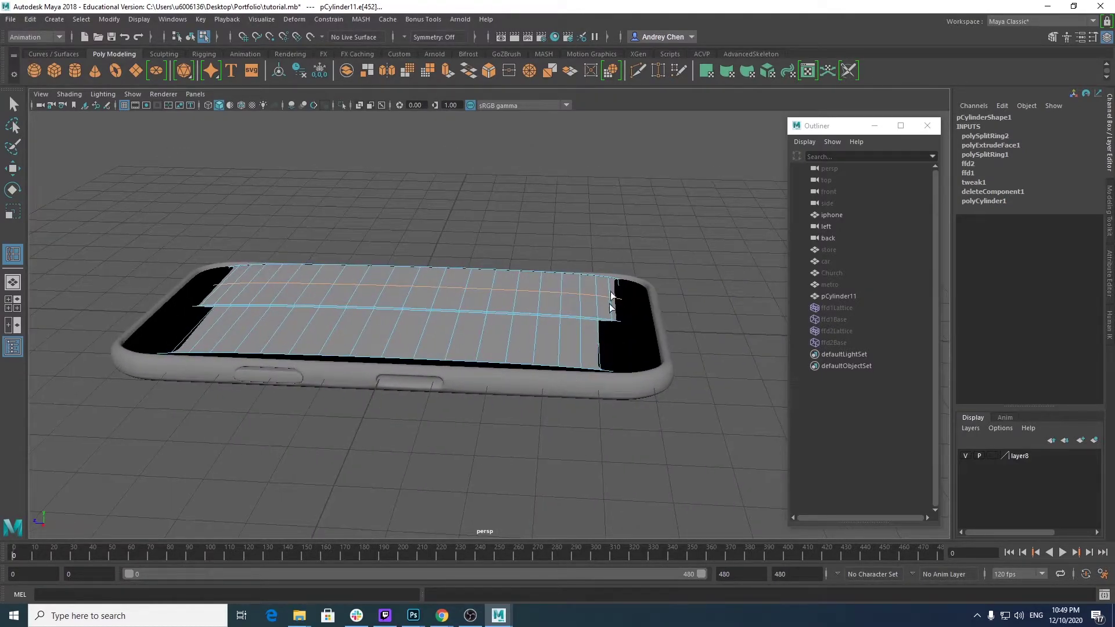
pyautogui.press('q')
pyautogui.click(602, 222)
pyautogui.keyDown('alt'); pyautogui.moveTo(617, 446); pyautogui.dragTo(800, 309); pyautogui.keyUp('alt')
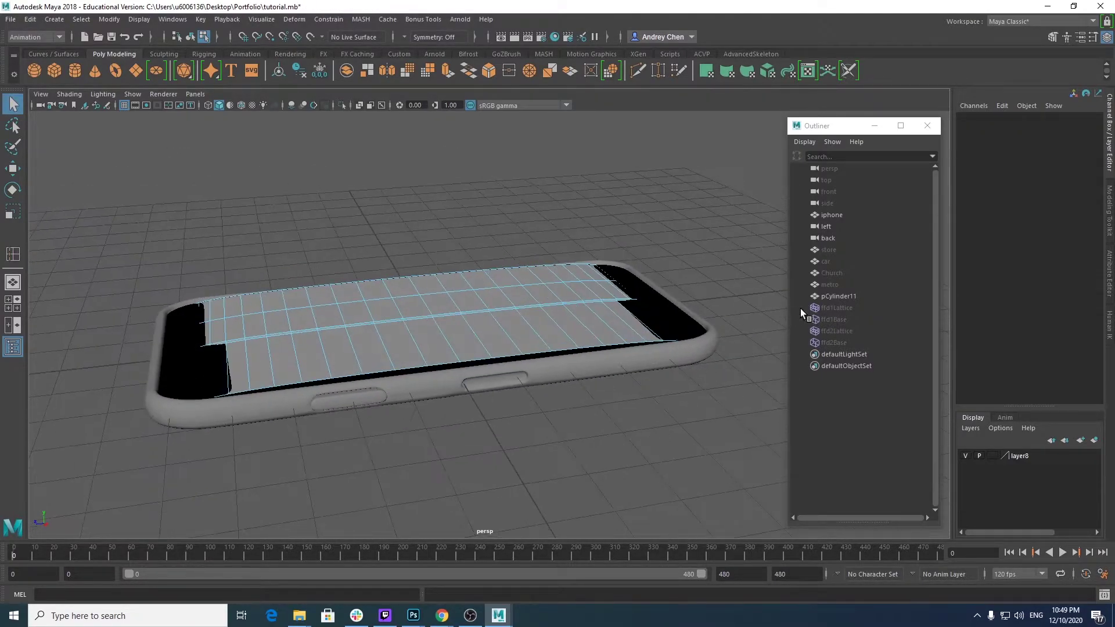
# Step: Unhide the store, car, Church and metro models and move them together closer to the phone
pyautogui.click(838, 285)
pyautogui.keyDown('shift'); pyautogui.click(838, 249); pyautogui.keyUp('shift')
pyautogui.hotkey('shift', 'h')
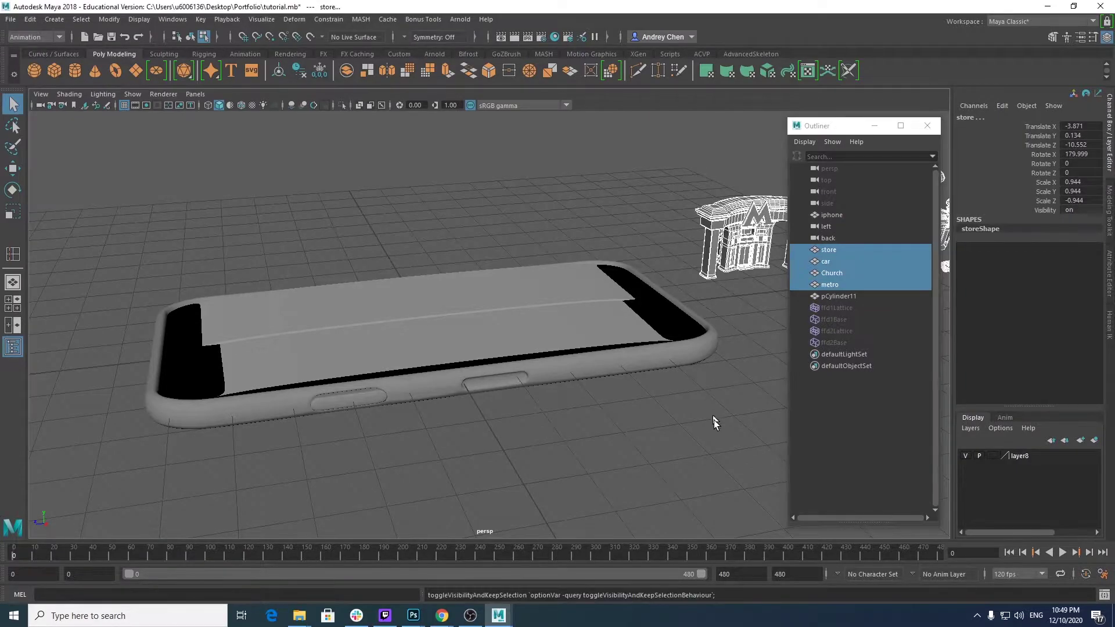
pyautogui.press('f')
pyautogui.scroll(-3, 632, 372)
pyautogui.press('w')
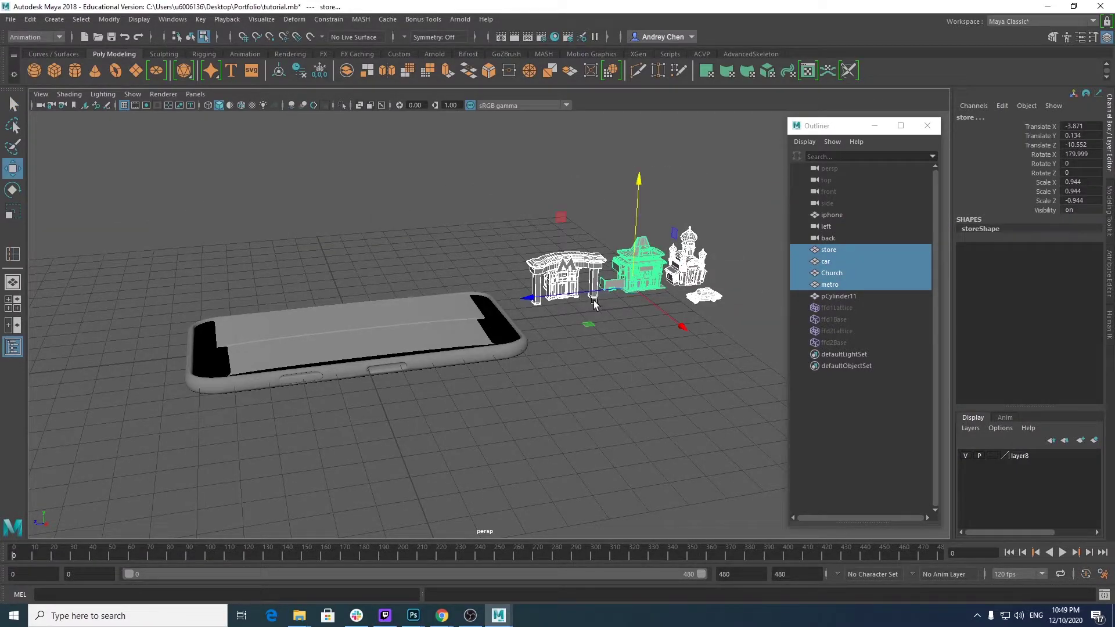
pyautogui.scroll(5, 544, 377)
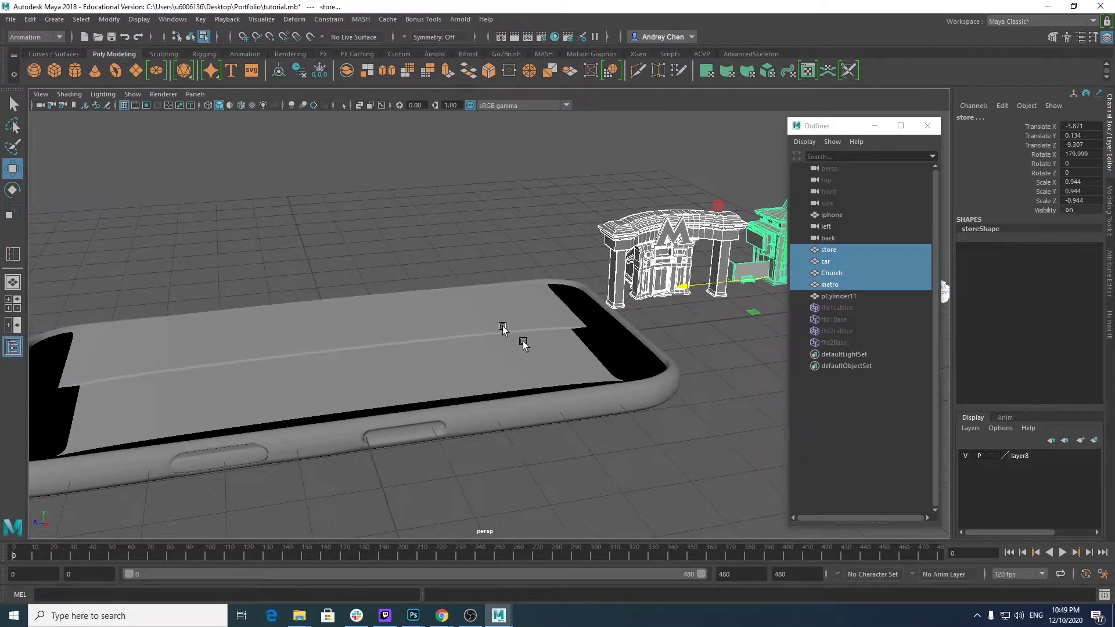
# Step: Create two rivets from edge pairs on the raised half's middle loop, one at the centre and one toward the building models
pyautogui.click(432, 296)
pyautogui.moveTo(434, 308); pyautogui.dragTo(433, 291, button='right')
pyautogui.keyDown('alt'); pyautogui.moveTo(430, 343); pyautogui.dragTo(421, 398); pyautogui.keyUp('alt')
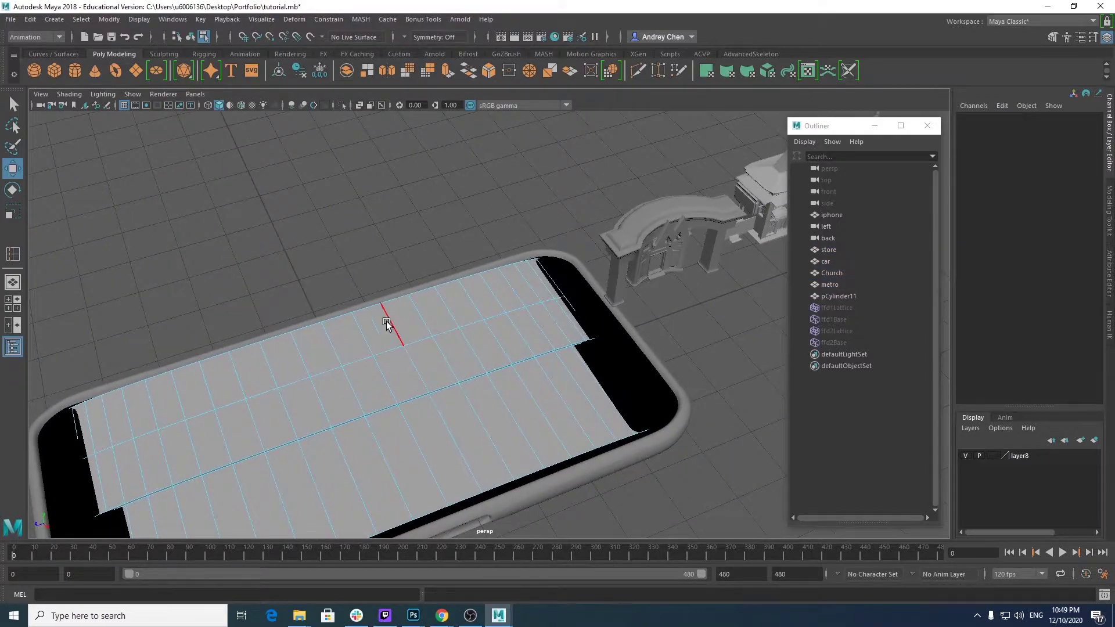
pyautogui.click(671, 54)
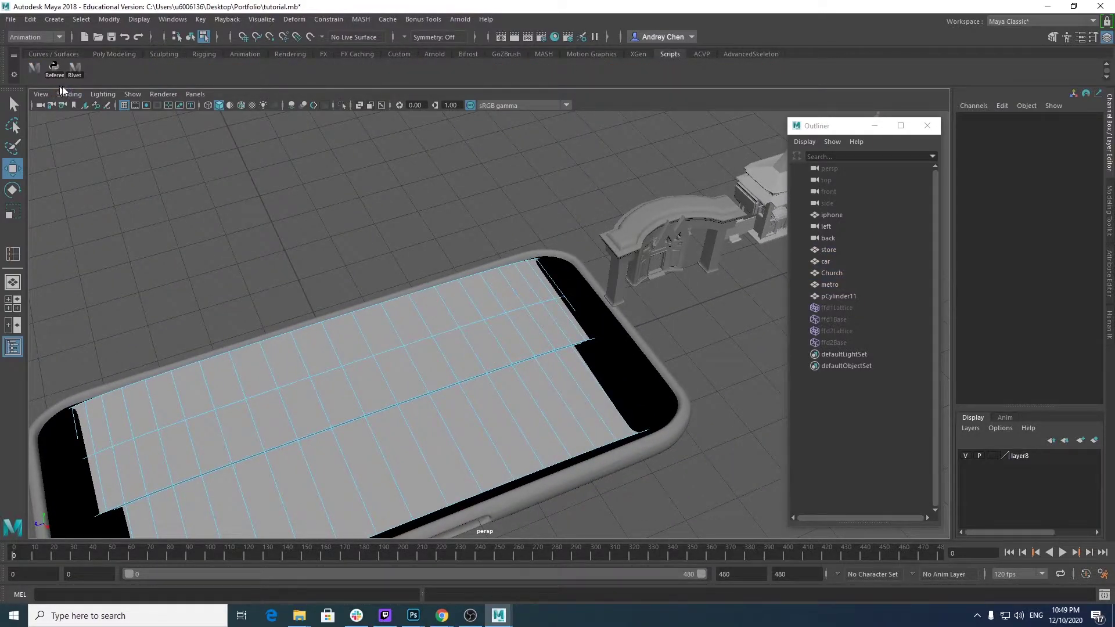
pyautogui.keyDown('alt'); pyautogui.moveTo(192, 261); pyautogui.dragTo(428, 285); pyautogui.keyUp('alt')
pyautogui.press('q')
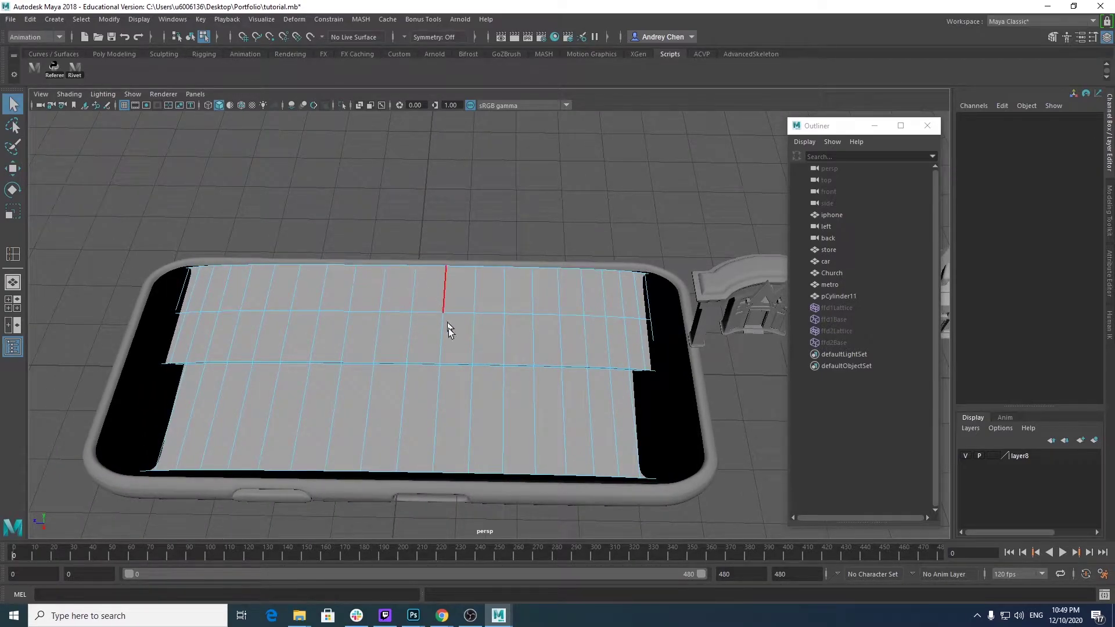
pyautogui.scroll(5, 445, 316)
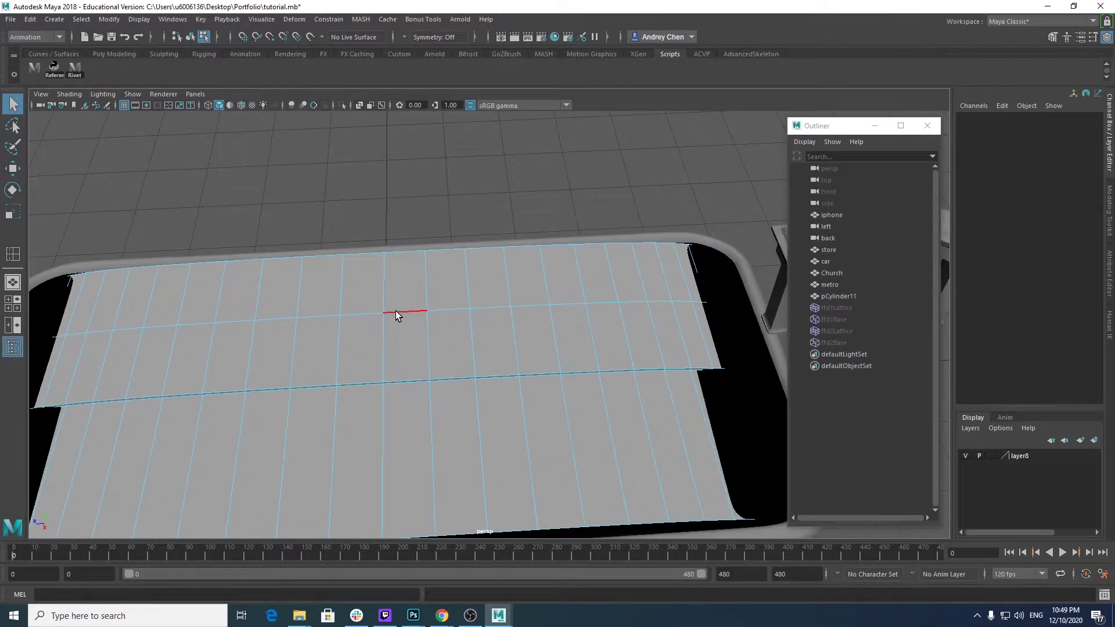
pyautogui.click(396, 314)
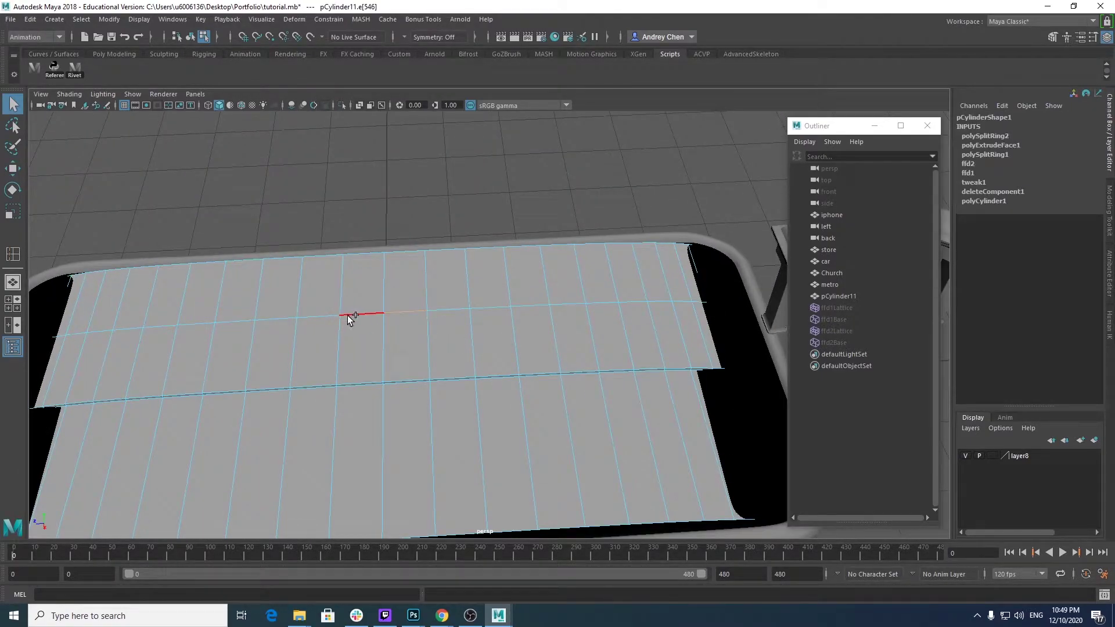
pyautogui.keyDown('alt'); pyautogui.moveTo(327, 397); pyautogui.dragTo(388, 316); pyautogui.keyUp('alt')
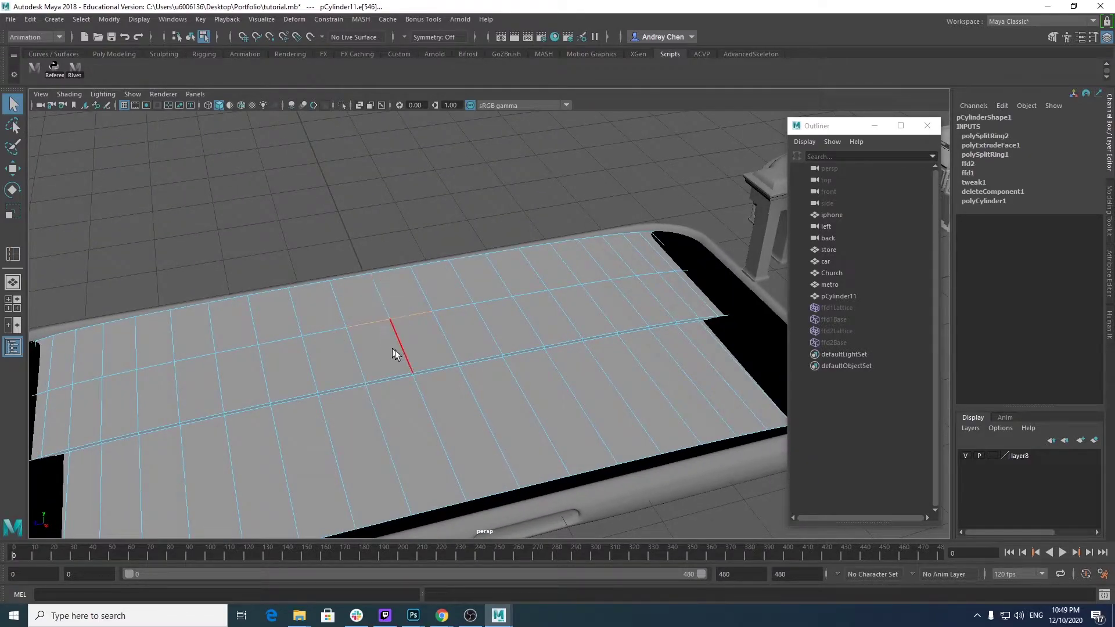
pyautogui.click(76, 68)
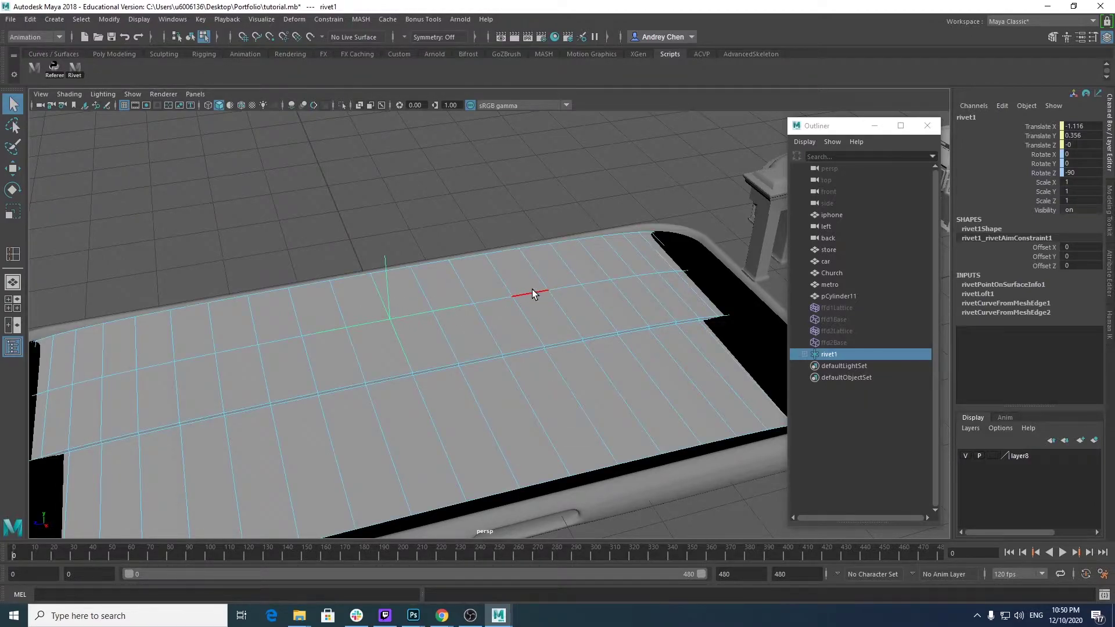
pyautogui.click(545, 293)
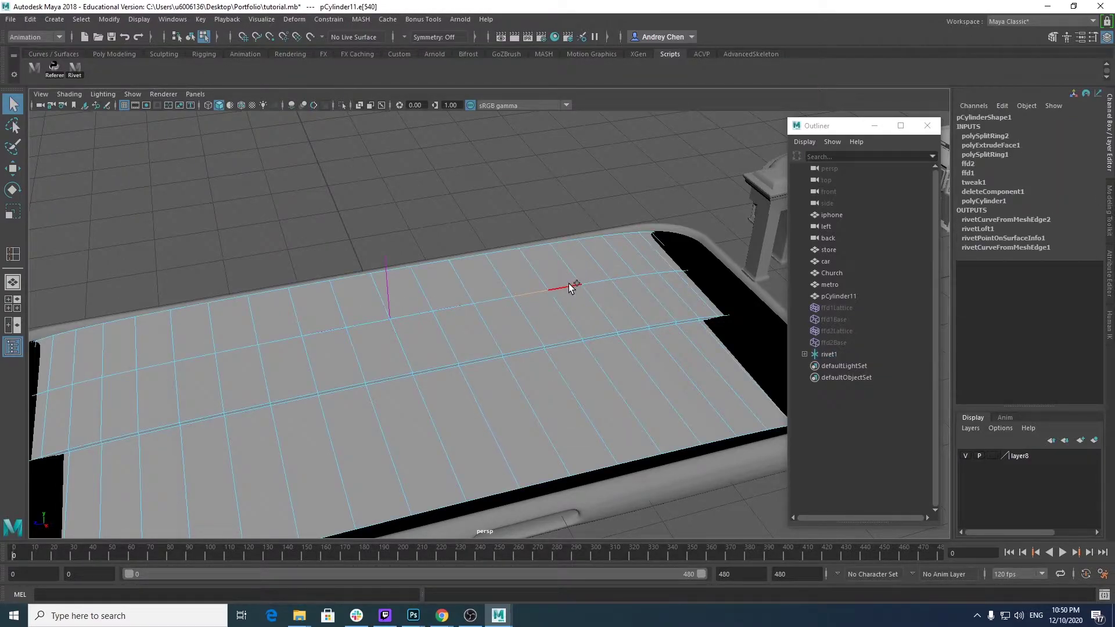
pyautogui.keyDown('alt'); pyautogui.moveTo(491, 364); pyautogui.dragTo(616, 338, button='middle'); pyautogui.keyUp('alt')
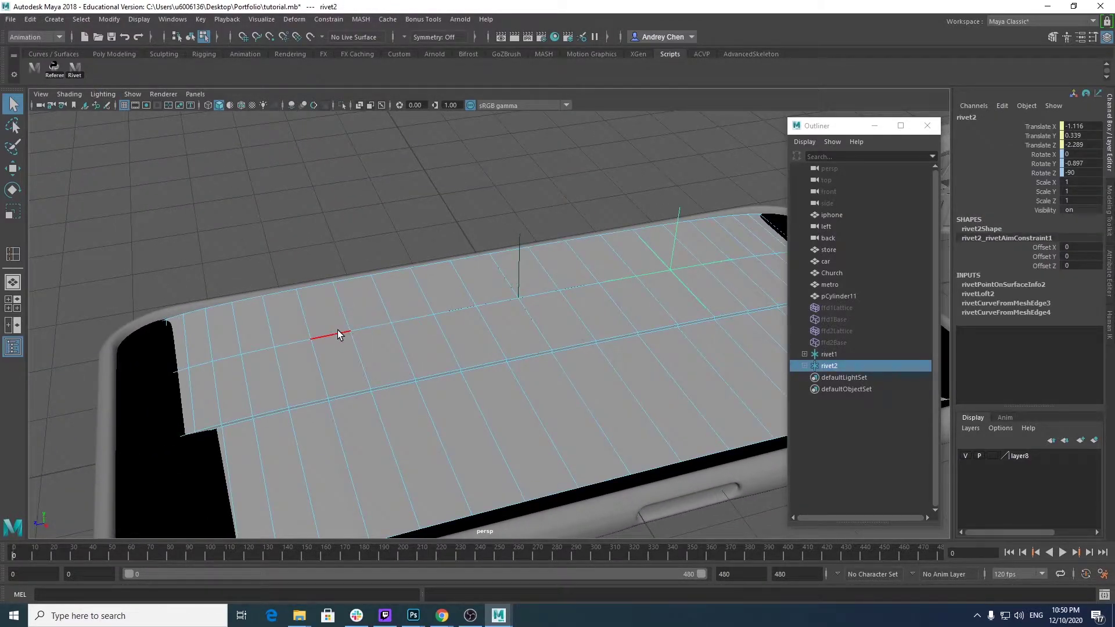
# Step: Try a third rivet on the middle loop at the end away from the building models, and undo it
pyautogui.click(338, 332)
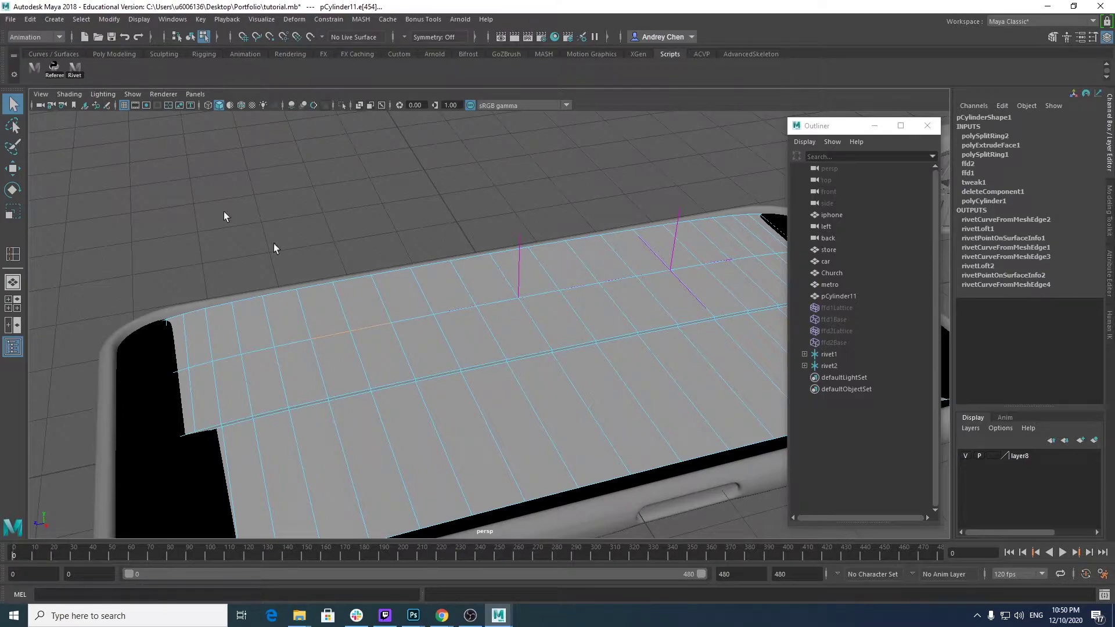
pyautogui.keyDown('alt'); pyautogui.moveTo(583, 340); pyautogui.dragTo(465, 288); pyautogui.keyUp('alt')
pyautogui.keyDown('alt'); pyautogui.moveTo(464, 287); pyautogui.dragTo(518, 284, button='middle'); pyautogui.keyUp('alt')
pyautogui.keyDown('alt'); pyautogui.moveTo(511, 284); pyautogui.dragTo(488, 289); pyautogui.keyUp('alt')
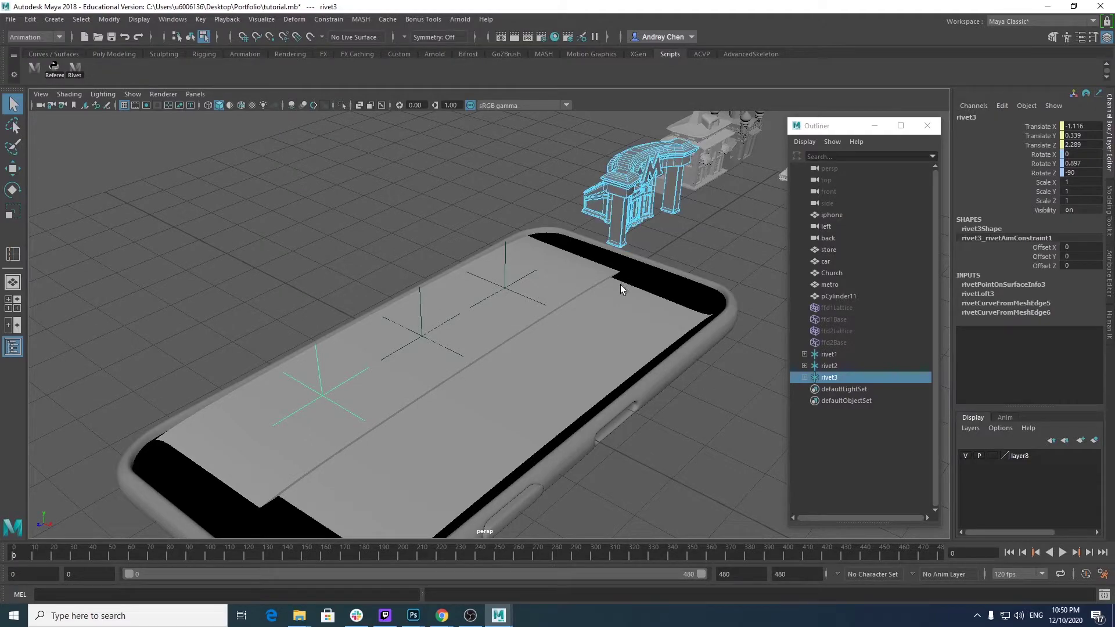
pyautogui.press('w')
pyautogui.rightClick(641, 178)
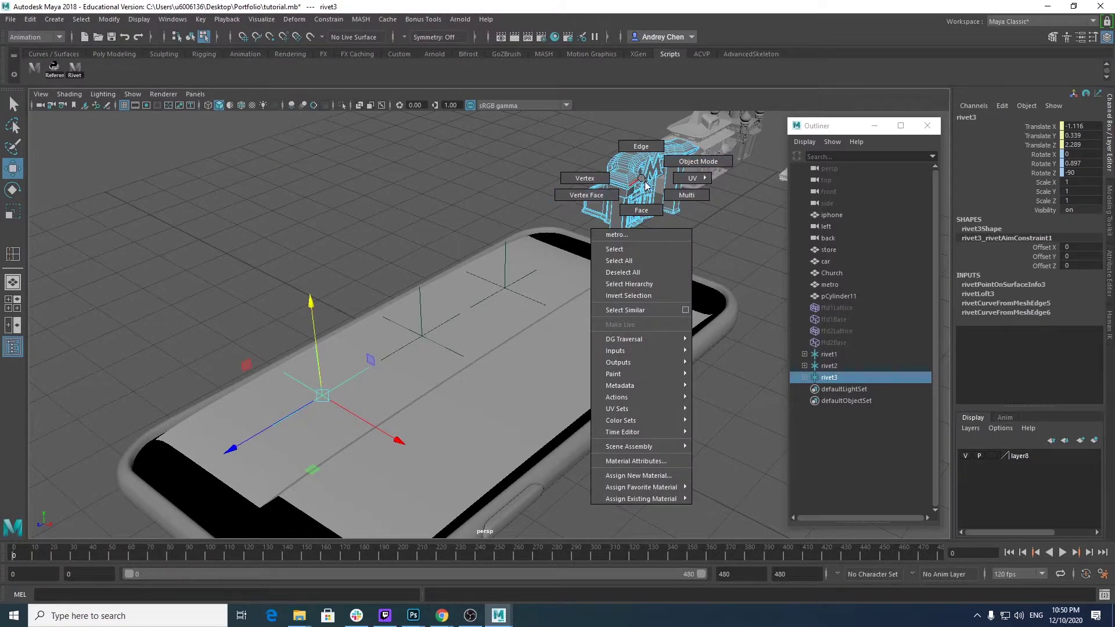
pyautogui.click(431, 217)
pyautogui.click(431, 218)
pyautogui.hotkey('ctrl', 'z')
pyautogui.hotkey('ctrl', 'z')
pyautogui.hotkey('ctrl', 'z')
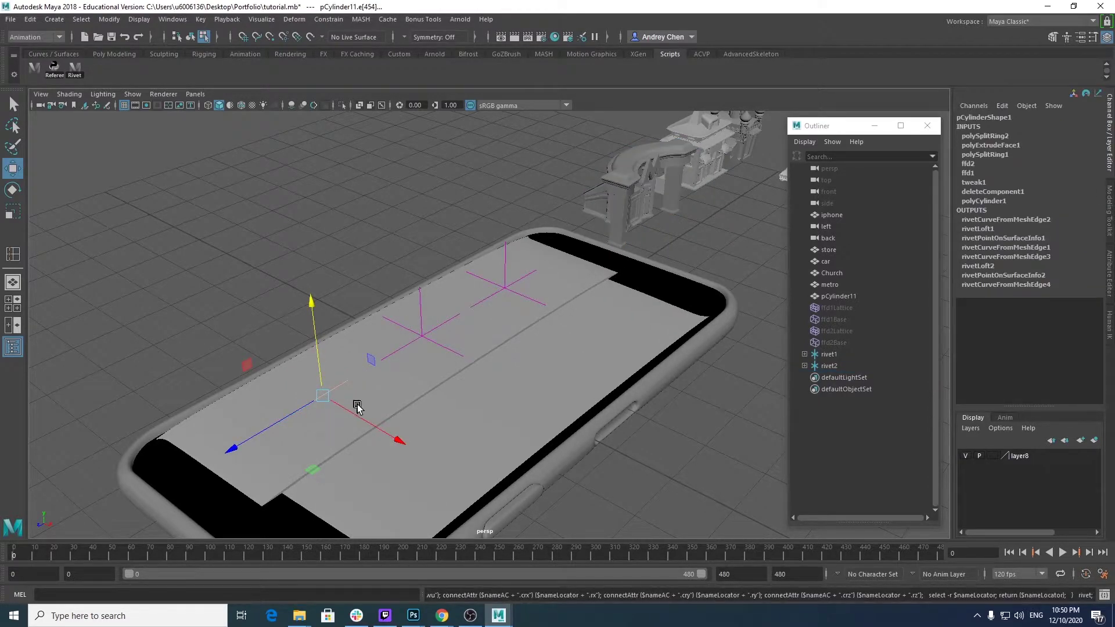
# Step: Create a third rivet from middle-loop edges nearer the strip's end, away from the building models
pyautogui.press('q')
pyautogui.moveTo(287, 314); pyautogui.dragTo(280, 354, button='right')
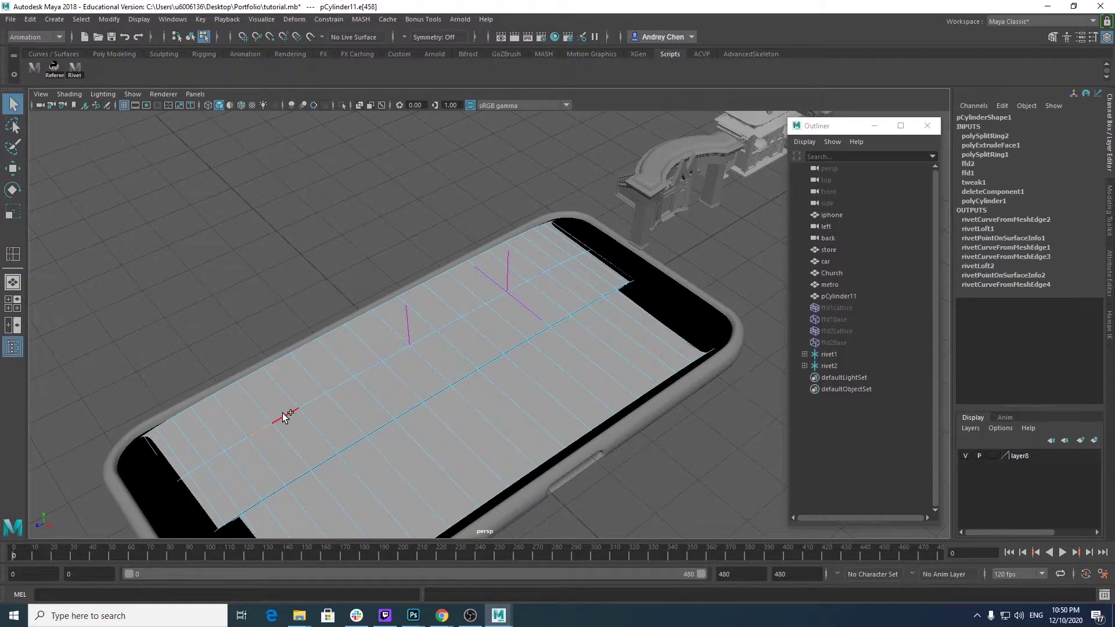
pyautogui.click(75, 72)
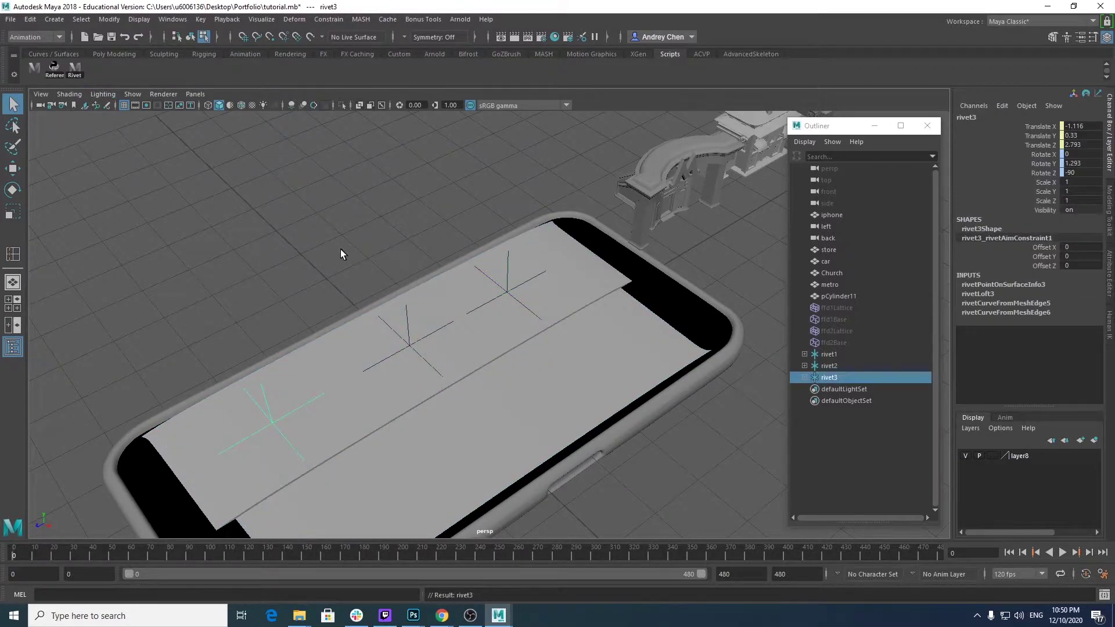
# Step: Move the metro model onto the phone's raised strip at the third rivet
pyautogui.keyDown('alt'); pyautogui.moveTo(340, 249); pyautogui.dragTo(328, 229); pyautogui.keyUp('alt')
pyautogui.rightClick(493, 238)
pyautogui.press('Escape')
pyautogui.moveTo(676, 215)
pyautogui.mouseDown(button='right')
pyautogui.moveTo(721, 196)
pyautogui.moveTo(670, 207)
pyautogui.mouseUp(button='right')
pyautogui.click(670, 208)
pyautogui.press('w')
pyautogui.moveTo(653, 267); pyautogui.dragTo(473, 369)
# Step: Move the store onto the centre rivet and the Church onto the second rivet on the raised strip
pyautogui.click(675, 249)
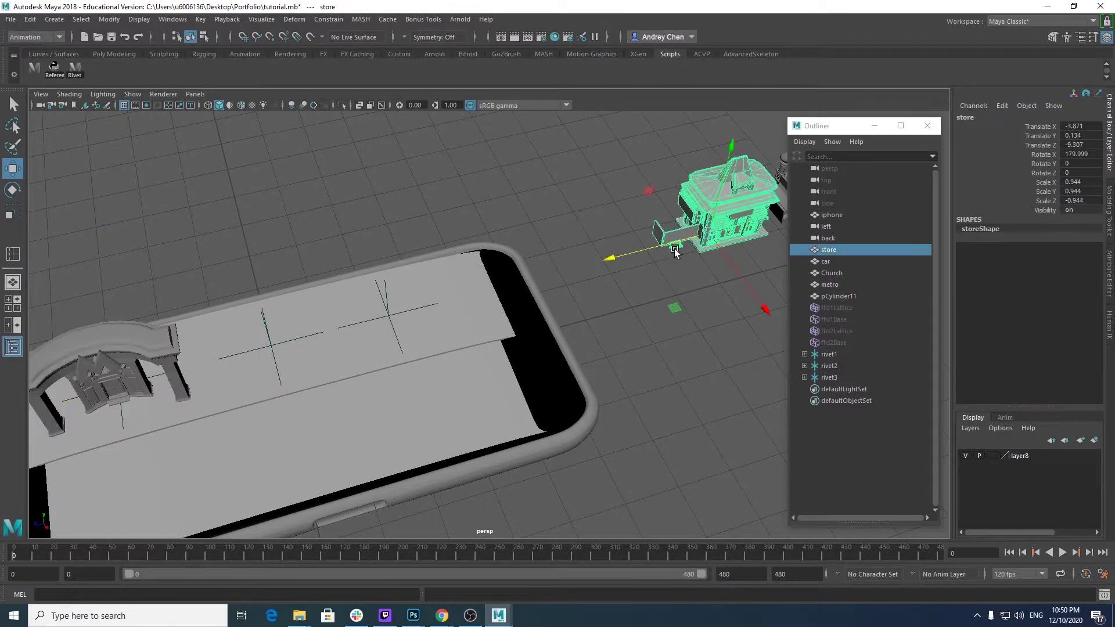
pyautogui.moveTo(675, 248); pyautogui.dragTo(262, 350)
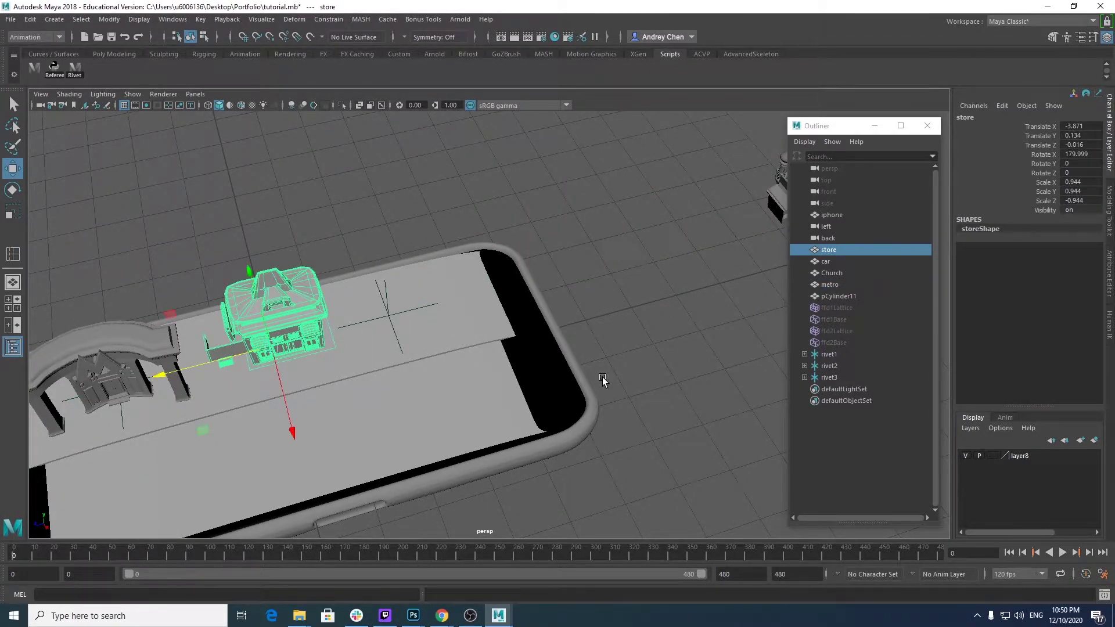
pyautogui.keyDown('alt'); pyautogui.moveTo(601, 377); pyautogui.dragTo(509, 376, button='middle'); pyautogui.keyUp('alt')
pyautogui.click(713, 207)
pyautogui.moveTo(713, 209); pyautogui.dragTo(293, 321)
# Step: Move the car onto the lower half of the strip in front of the Church
pyautogui.click(752, 268)
pyautogui.moveTo(737, 273); pyautogui.dragTo(484, 421)
pyautogui.click(623, 330)
pyautogui.keyDown('alt'); pyautogui.moveTo(621, 331); pyautogui.dragTo(621, 369); pyautogui.keyUp('alt')
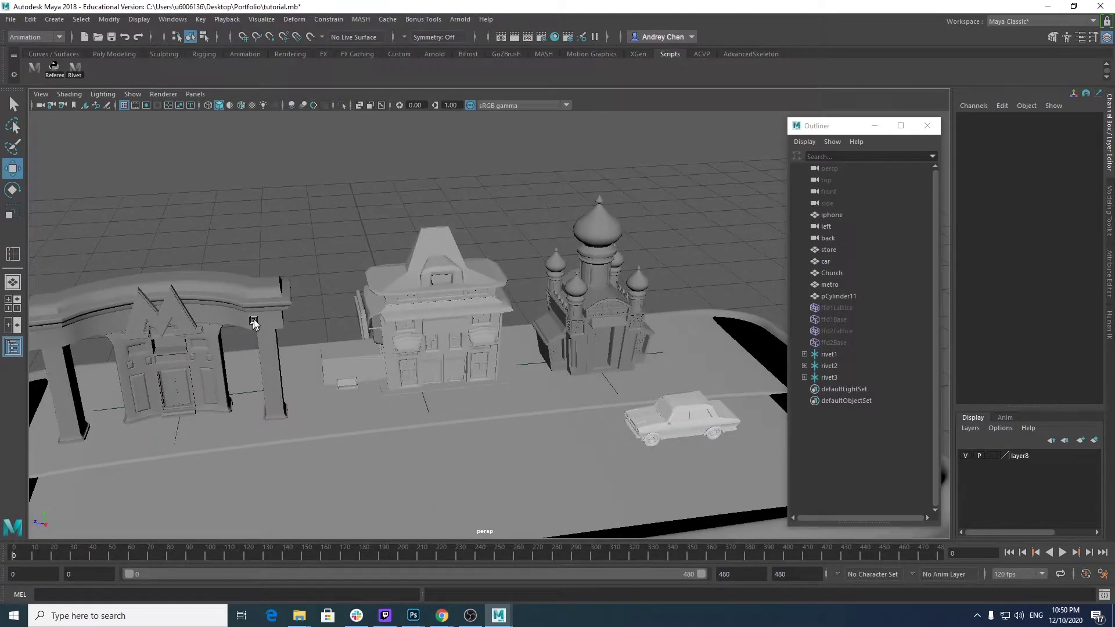
# Step: Identify the rivet under the metro model and parent the metro to rivet3
pyautogui.click(909, 283)
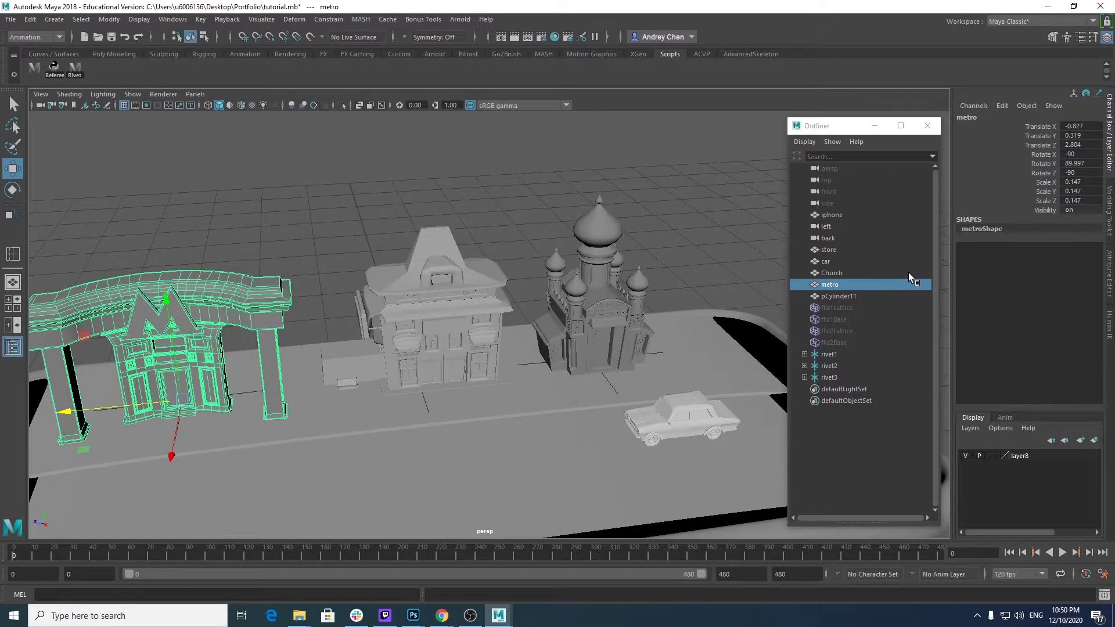
pyautogui.click(827, 354)
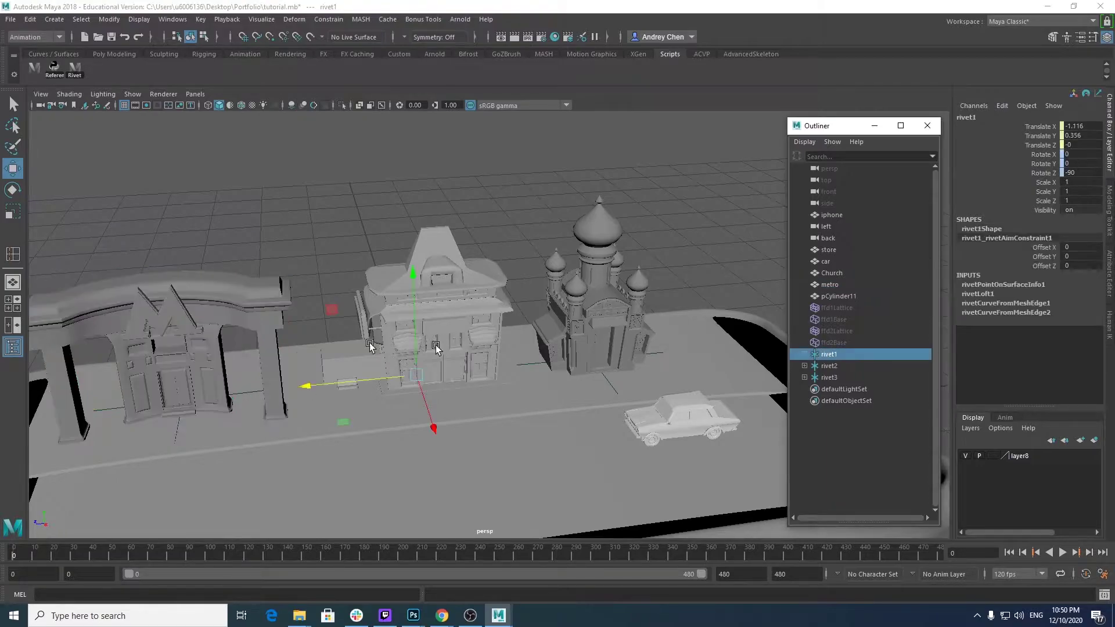
pyautogui.click(827, 365)
pyautogui.click(830, 378)
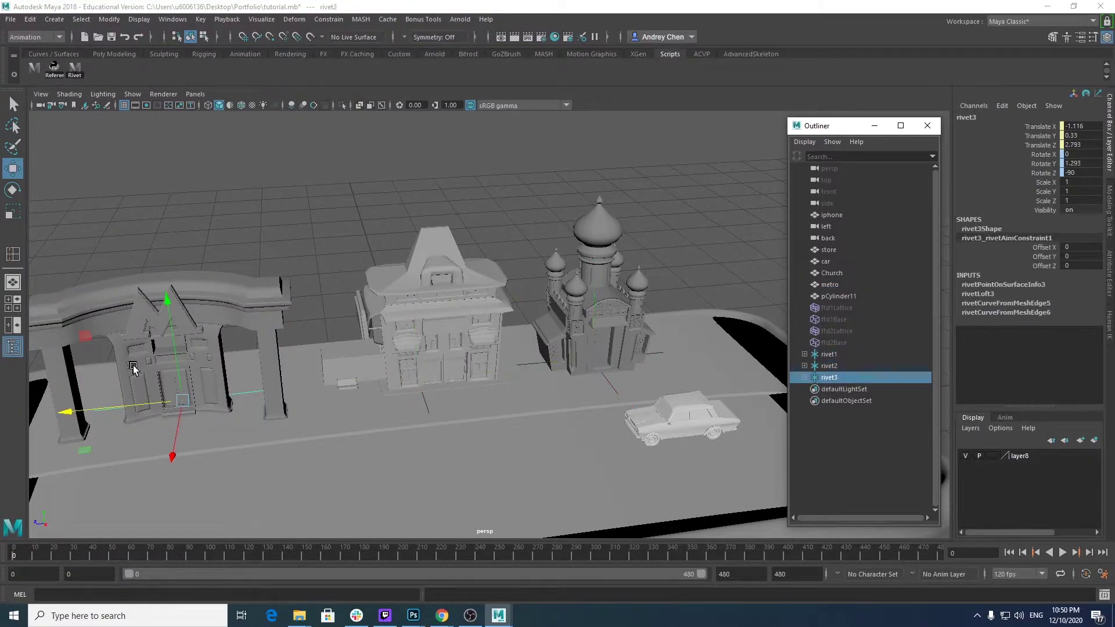
pyautogui.click(828, 284)
pyautogui.moveTo(828, 284); pyautogui.dragTo(820, 378)
# Step: Parent the Church to rivet2
pyautogui.click(832, 356)
pyautogui.moveTo(661, 328); pyautogui.dragTo(707, 401)
pyautogui.moveTo(835, 274); pyautogui.dragTo(834, 353)
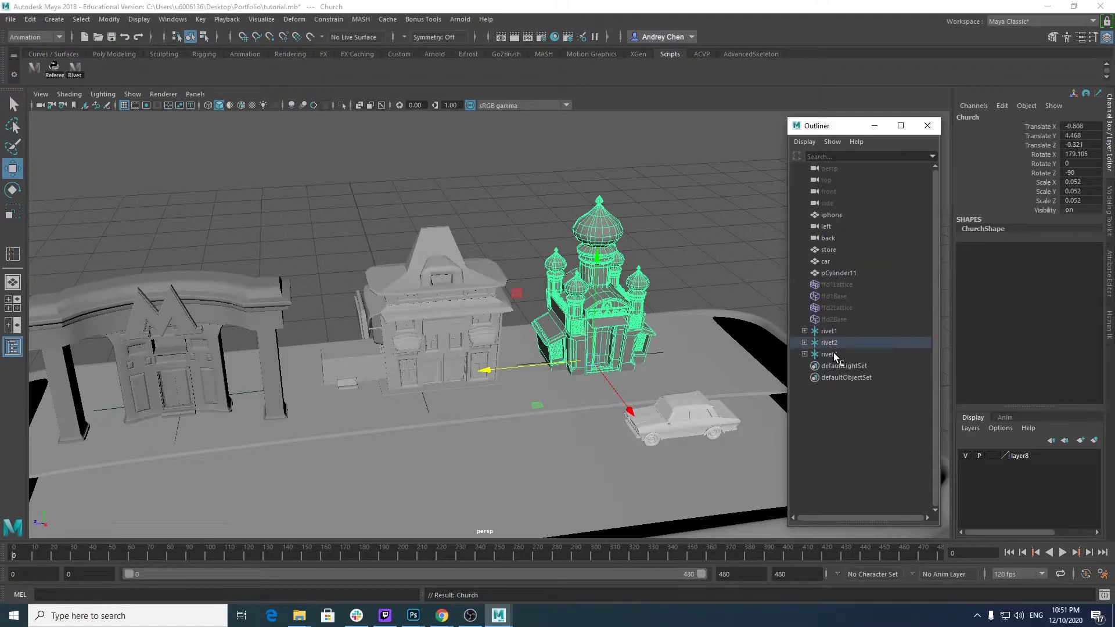
# Step: Parent the store to rivet1 and clear the selection
pyautogui.click(831, 262)
pyautogui.click(831, 250)
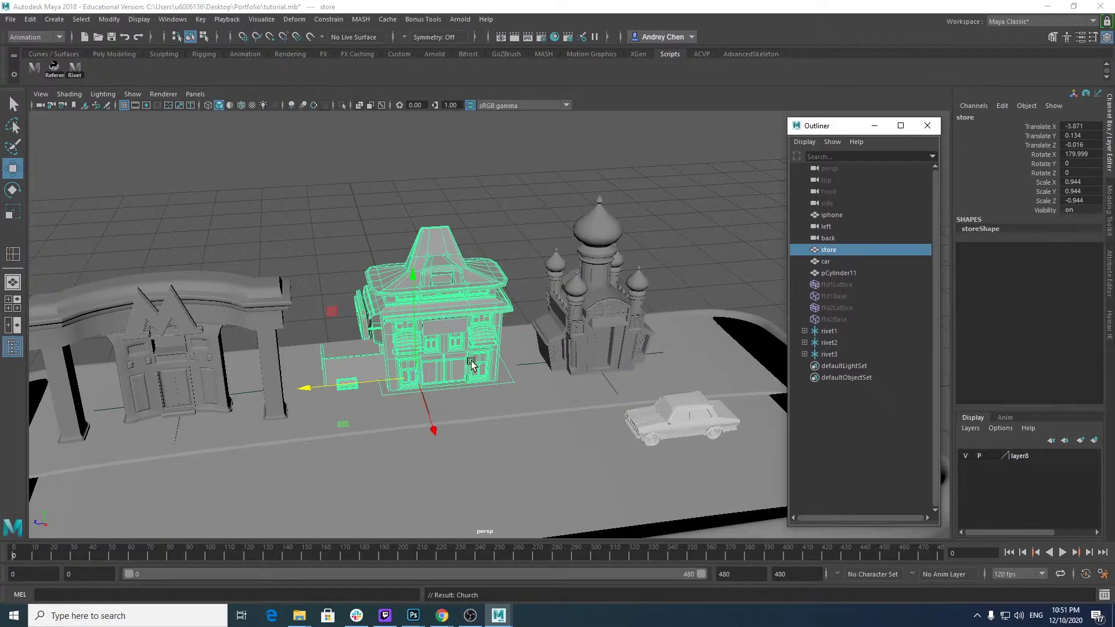
pyautogui.click(829, 331)
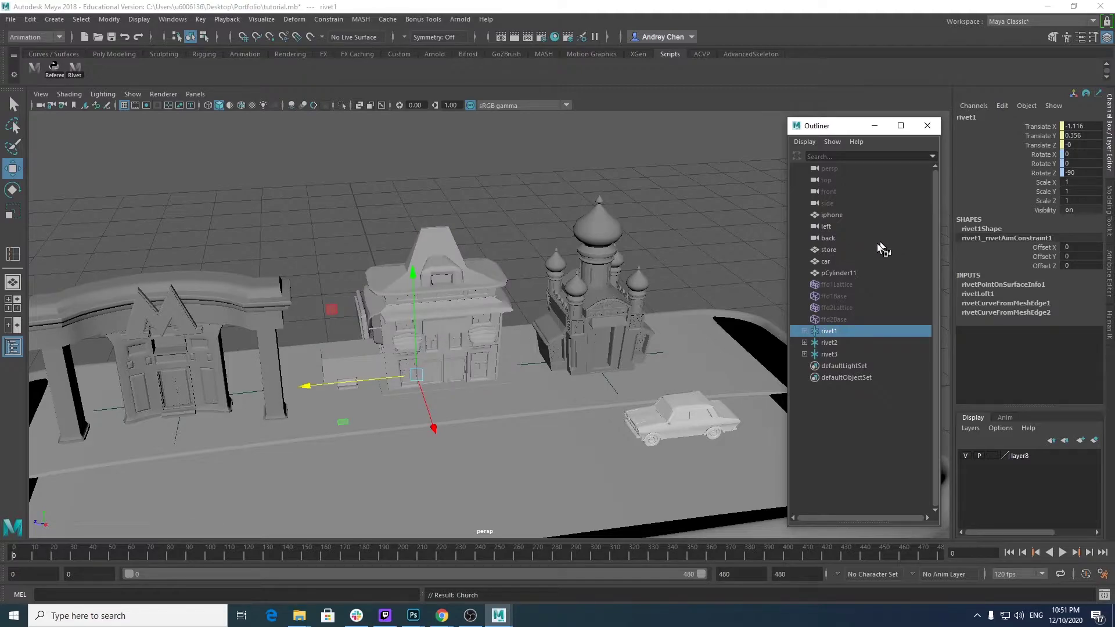
pyautogui.click(828, 250)
pyautogui.moveTo(828, 246); pyautogui.dragTo(827, 331)
pyautogui.click(720, 225)
pyautogui.press('q')
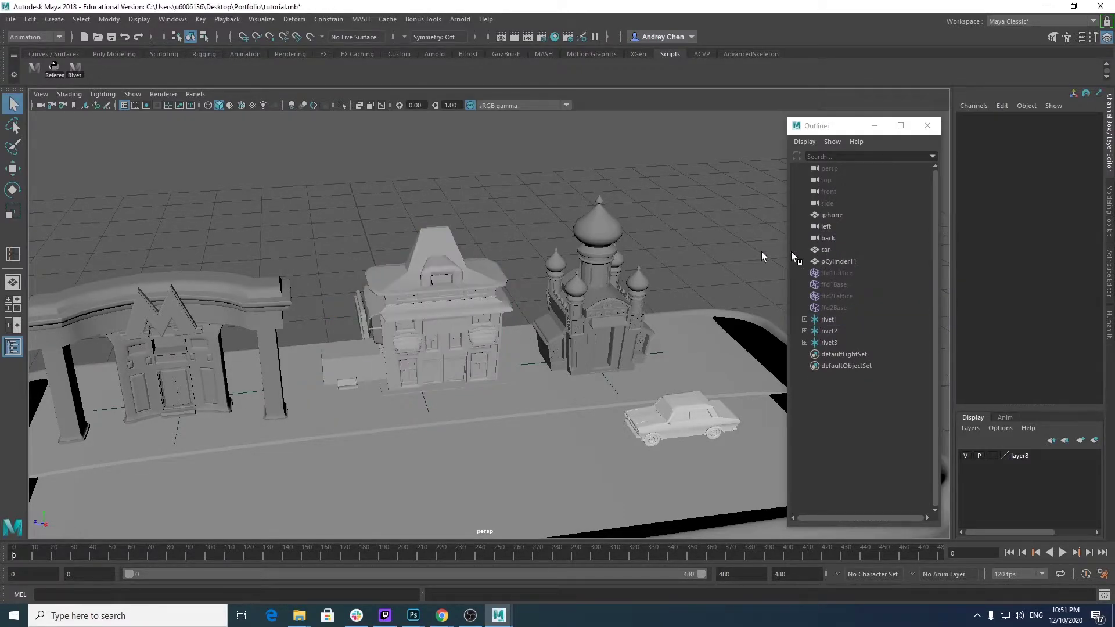
# Step: Play the animation and examine from low and raised angles how the buildings travel around the phone
pyautogui.keyDown('alt'); pyautogui.moveTo(790, 252); pyautogui.dragTo(622, 312, button='right'); pyautogui.keyUp('alt')
pyautogui.keyDown('alt'); pyautogui.moveTo(622, 321); pyautogui.dragTo(590, 340); pyautogui.keyUp('alt')
pyautogui.click(1063, 553)
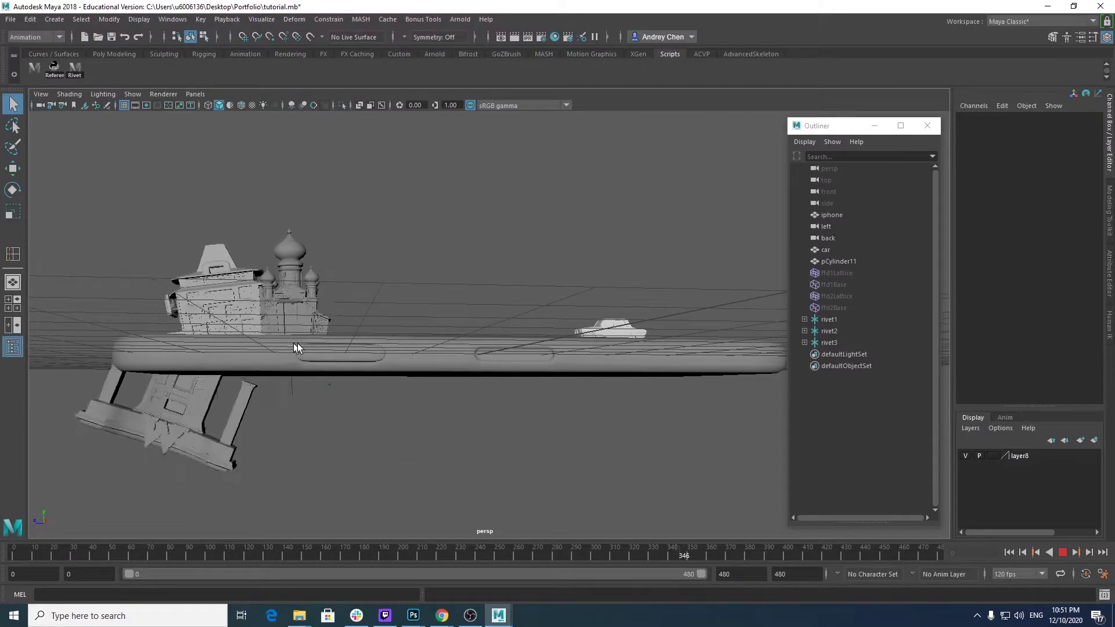
pyautogui.keyDown('alt'); pyautogui.moveTo(424, 375); pyautogui.dragTo(426, 402); pyautogui.keyUp('alt')
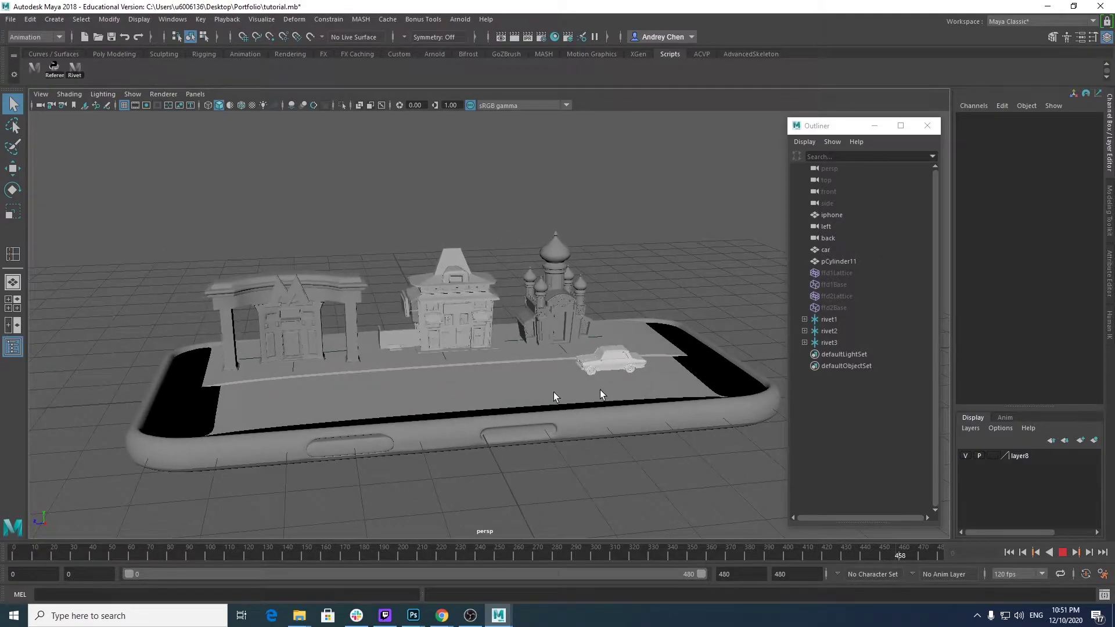
# Step: Stop the playback, return to frame 0 and examine the buildings on the phone from several angles
pyautogui.click(1074, 553)
pyautogui.moveTo(128, 549); pyautogui.dragTo(5, 556)
pyautogui.keyDown('alt'); pyautogui.moveTo(549, 337); pyautogui.dragTo(612, 344); pyautogui.keyUp('alt')
pyautogui.scroll(3, 611, 340)
pyautogui.keyDown('alt'); pyautogui.moveTo(610, 330); pyautogui.dragTo(615, 283, button='middle'); pyautogui.keyUp('alt')
pyautogui.moveTo(815, 131); pyautogui.dragTo(933, 114)
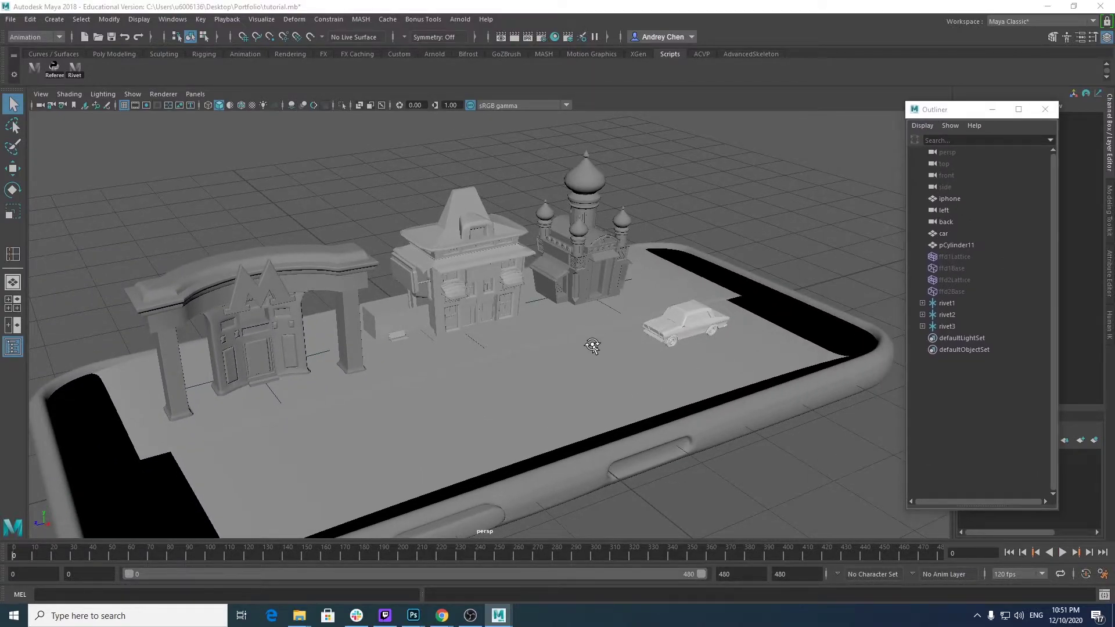
pyautogui.keyDown('alt'); pyautogui.moveTo(592, 343); pyautogui.dragTo(568, 285); pyautogui.keyUp('alt')
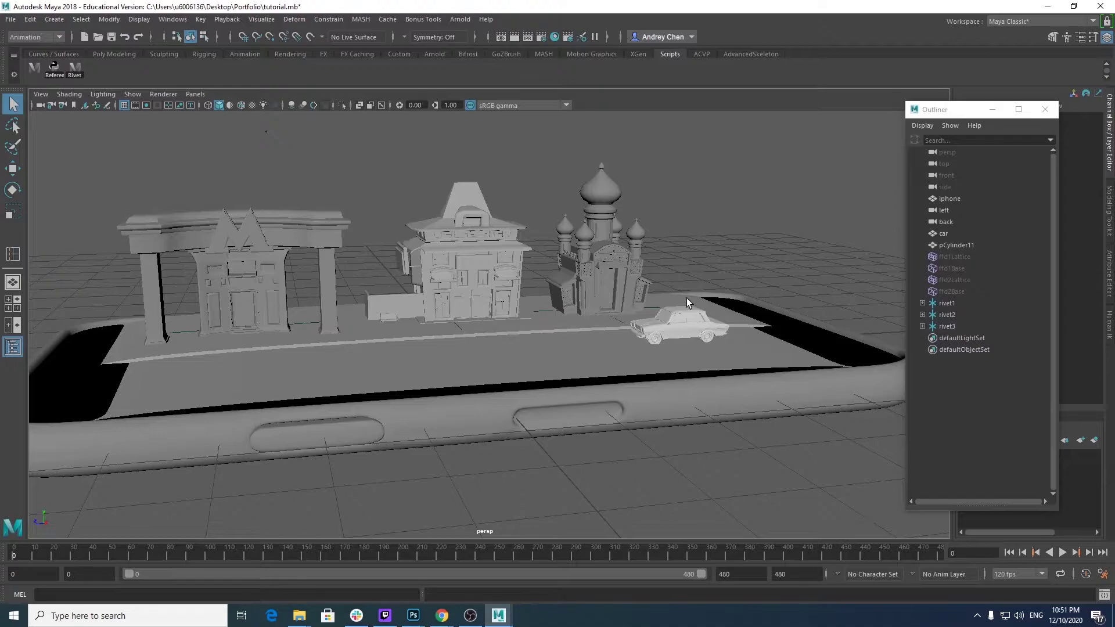
pyautogui.keyDown('alt'); pyautogui.moveTo(660, 360); pyautogui.dragTo(667, 337); pyautogui.keyUp('alt')
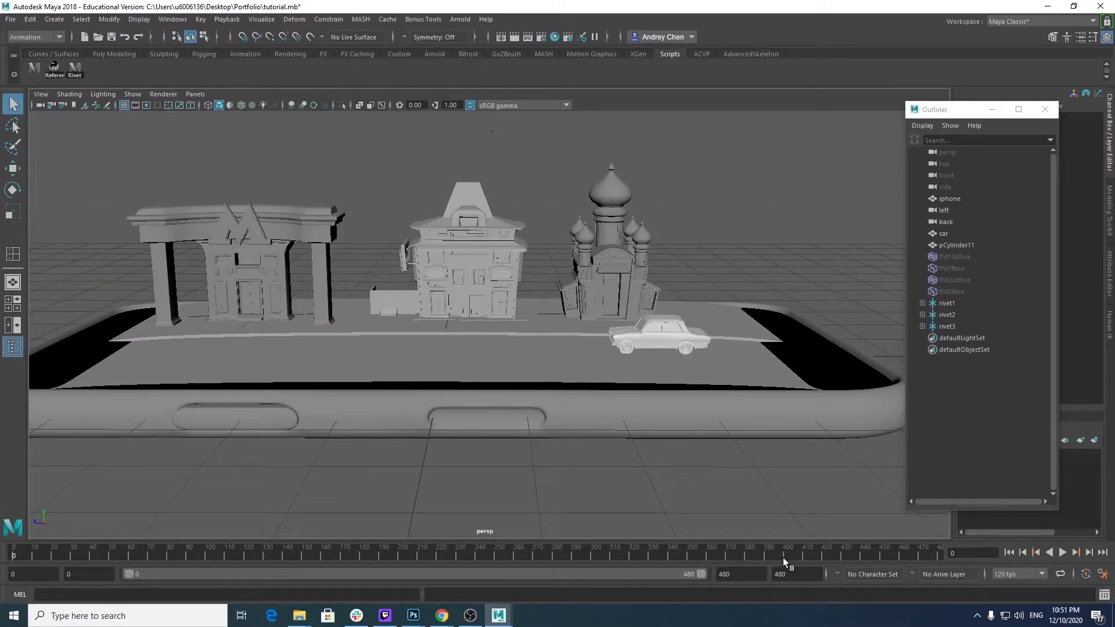
pyautogui.keyDown('alt'); pyautogui.moveTo(538, 321); pyautogui.dragTo(512, 308); pyautogui.keyUp('alt')
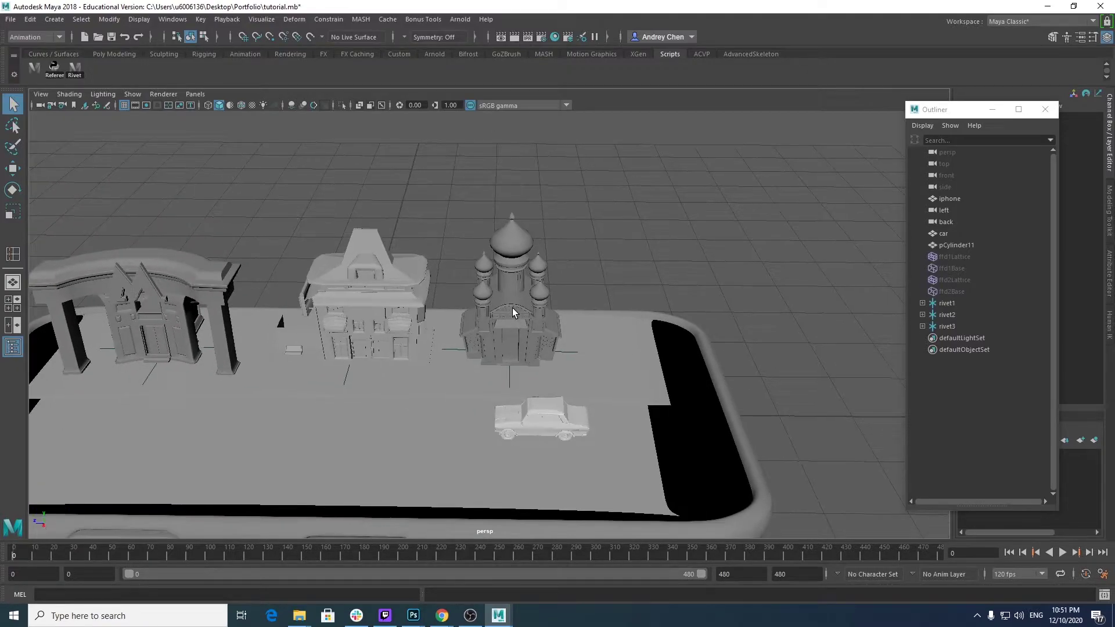
pyautogui.click(512, 308)
pyautogui.keyDown('alt'); pyautogui.moveTo(574, 332); pyautogui.dragTo(476, 381, button='right'); pyautogui.keyUp('alt')
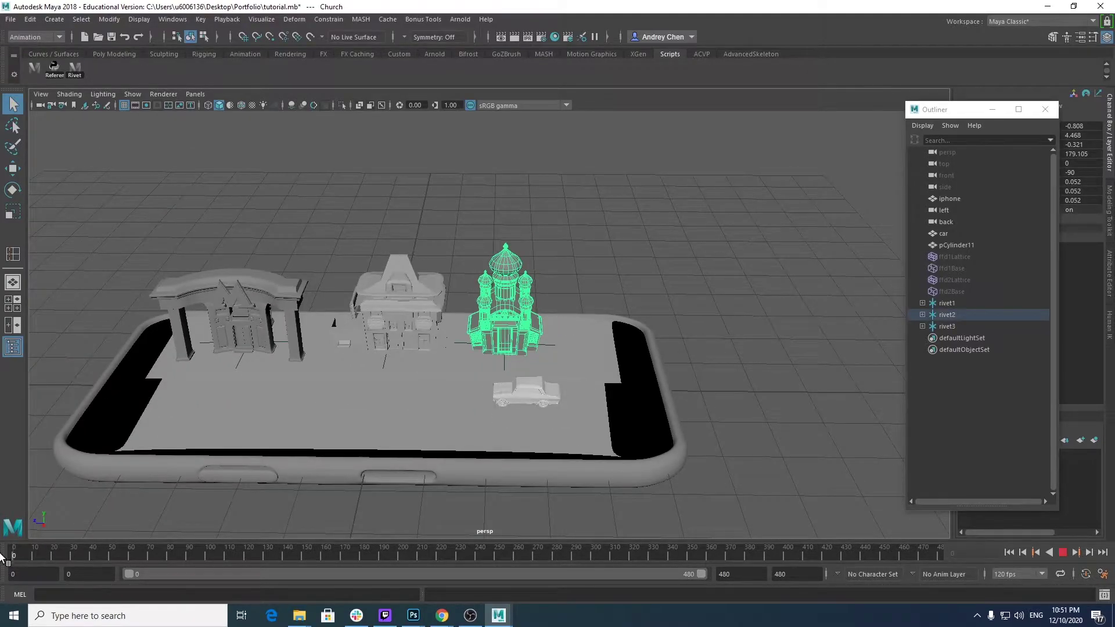
# Step: Expand rivet1, rivet2 and rivet3 in the Outliner and select the store, Church and metro together
pyautogui.moveTo(952, 110); pyautogui.dragTo(828, 110)
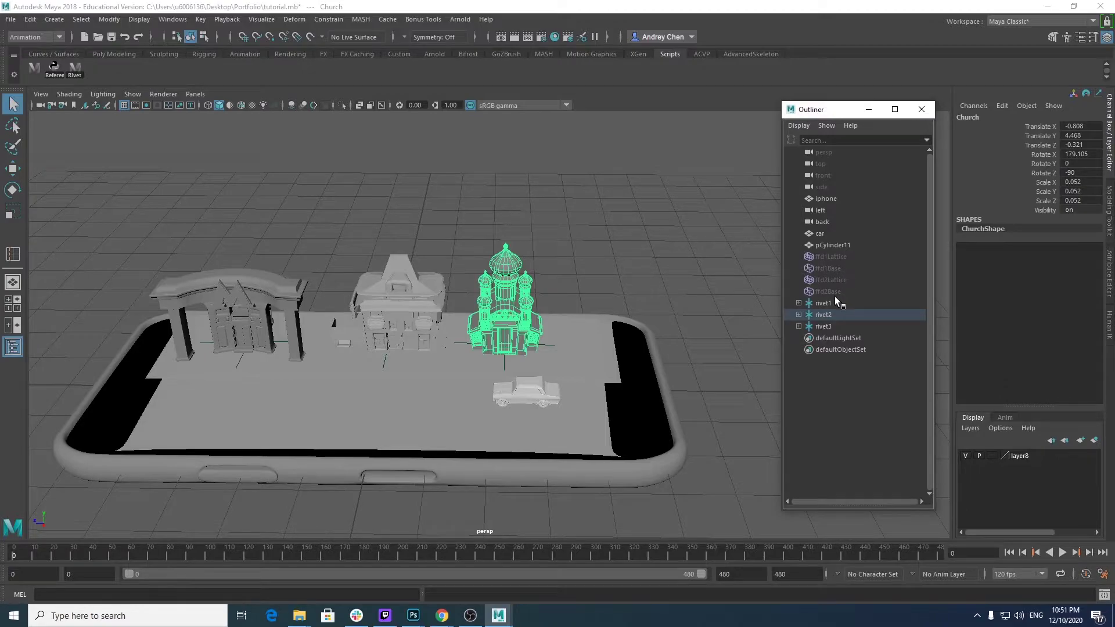
pyautogui.click(798, 304)
pyautogui.click(798, 338)
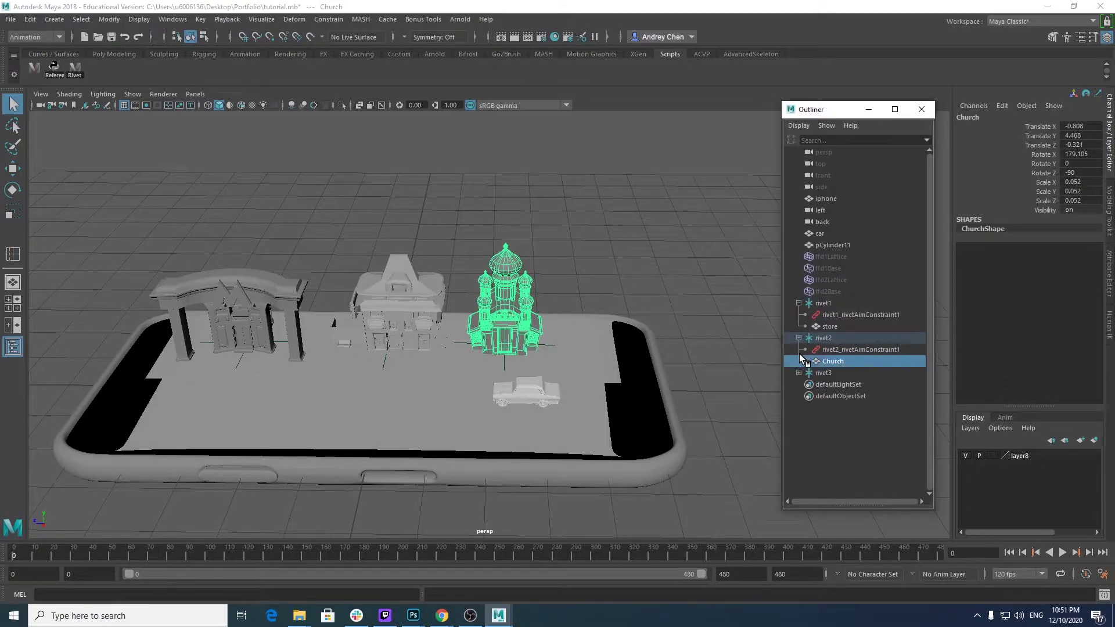
pyautogui.click(798, 373)
pyautogui.click(844, 326)
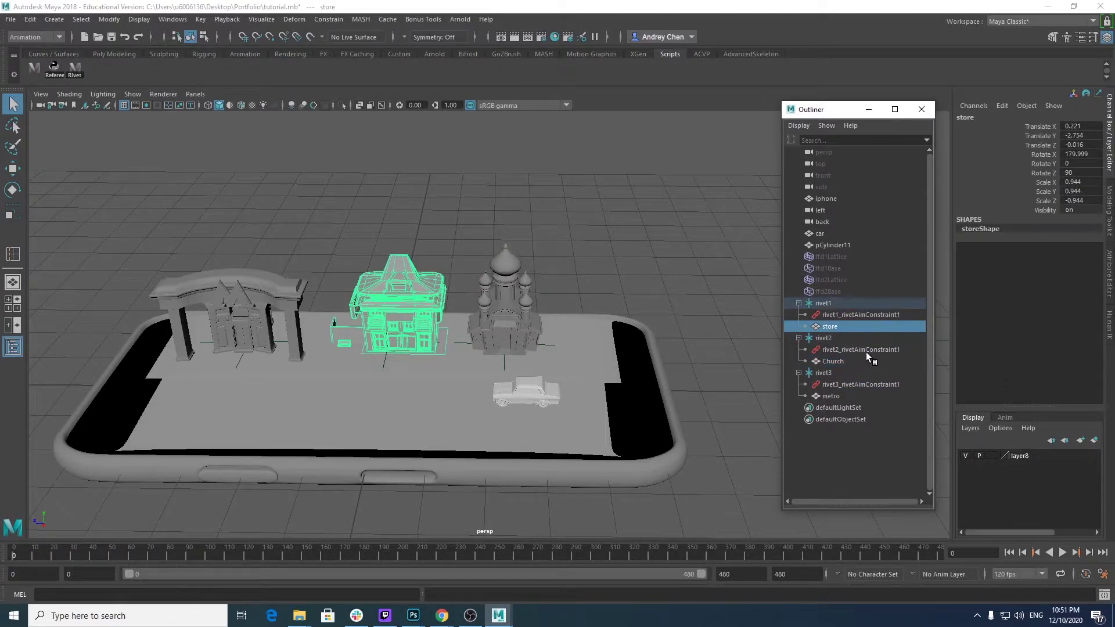
pyautogui.keyDown('ctrl'); pyautogui.click(831, 361); pyautogui.keyUp('ctrl')
pyautogui.keyDown('ctrl'); pyautogui.click(841, 395); pyautogui.keyUp('ctrl')
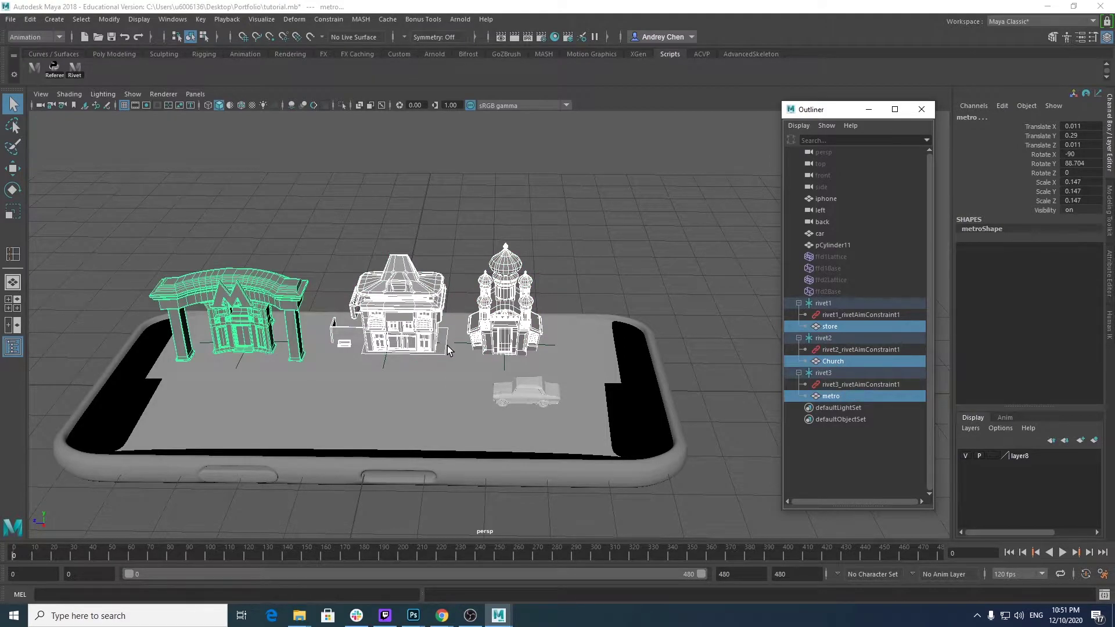
# Step: Delete the history of the three selected buildings and freeze their transformations
pyautogui.click(29, 19)
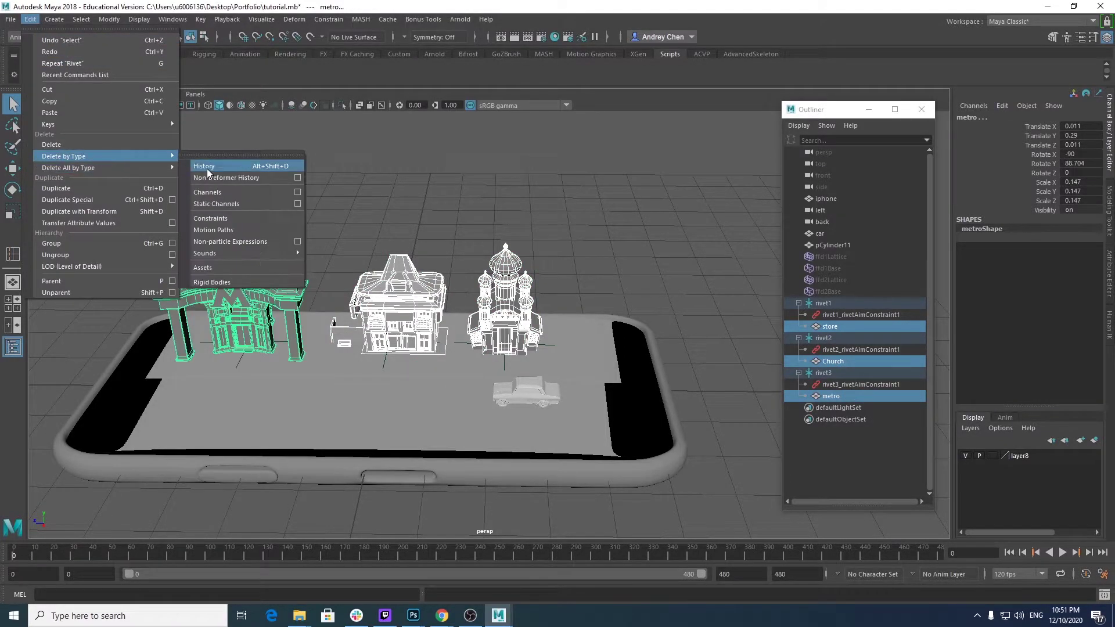
pyautogui.click(209, 171)
pyautogui.click(105, 22)
pyautogui.click(187, 74)
# Step: Key Scale X, Y and Z at 1 for all three buildings at frame 0
pyautogui.scroll(5, 608, 285)
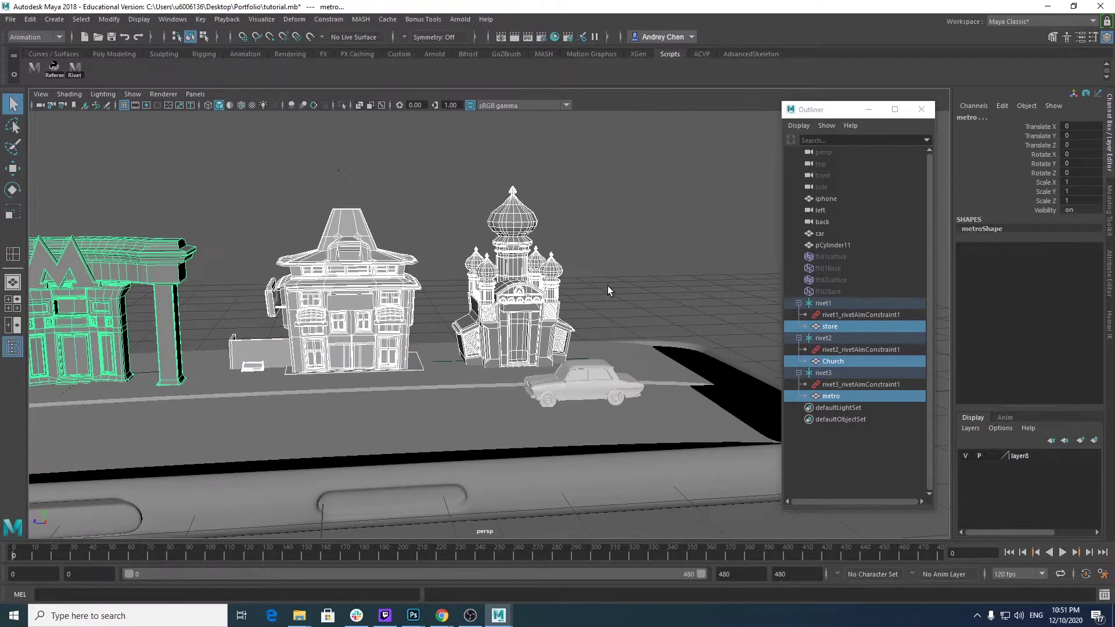
pyautogui.moveTo(1050, 182); pyautogui.dragTo(1047, 201)
pyautogui.rightClick(1046, 200)
pyautogui.click(1009, 227)
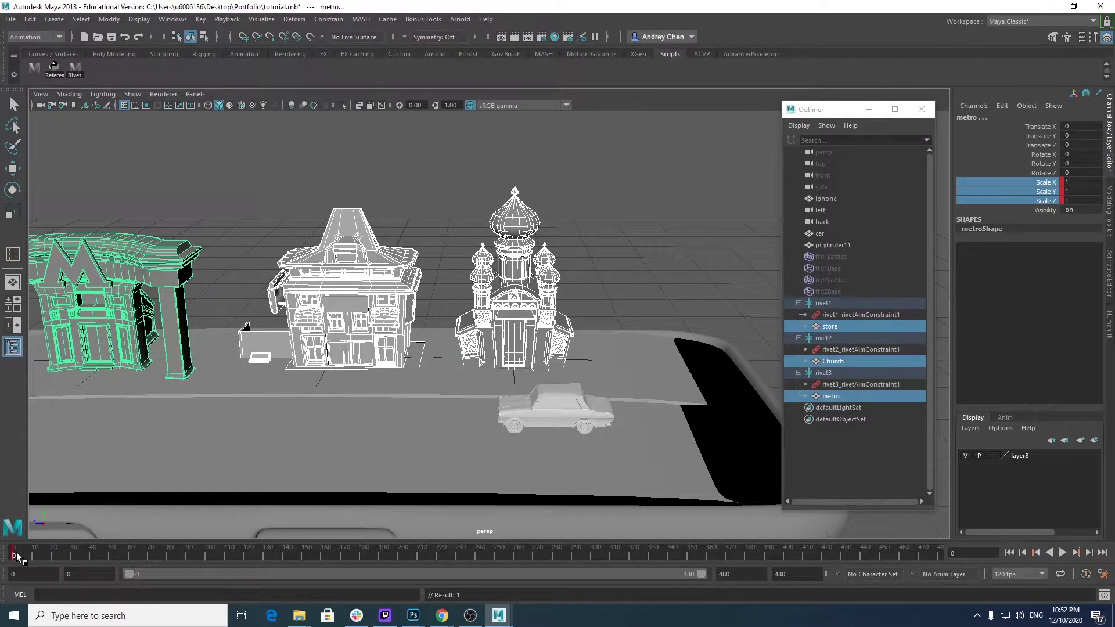
# Step: Find where the Church nears the end of the screen and key its Scale X, Y and Z at frame 76
pyautogui.hotkey('alt', 'v')
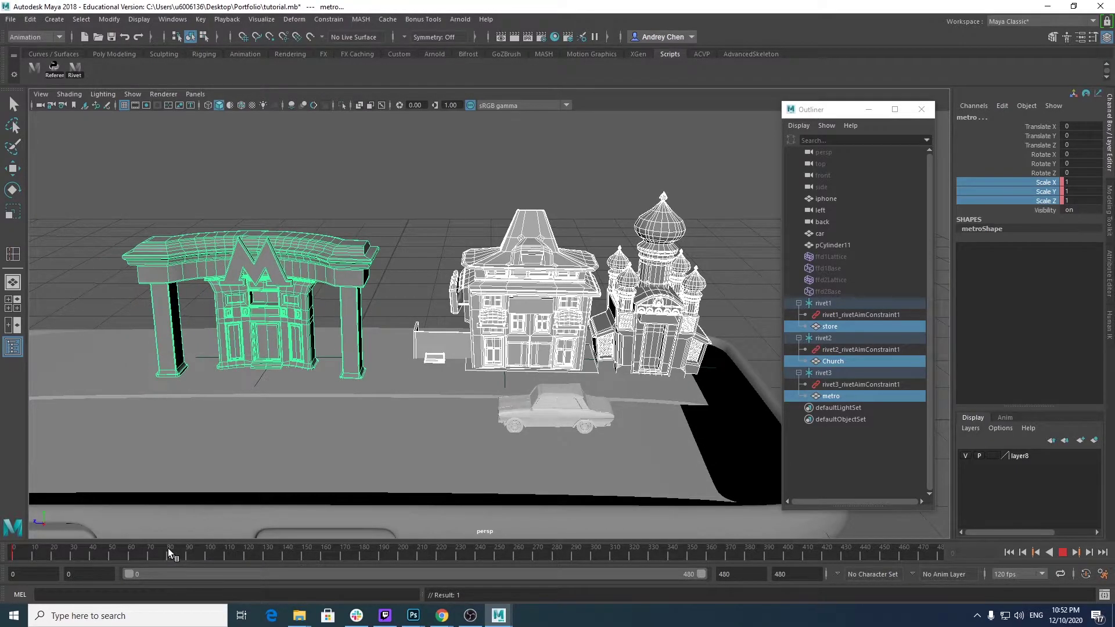
pyautogui.click(160, 548)
pyautogui.keyDown('alt'); pyautogui.moveTo(516, 385); pyautogui.dragTo(447, 397); pyautogui.keyUp('alt')
pyautogui.click(547, 295)
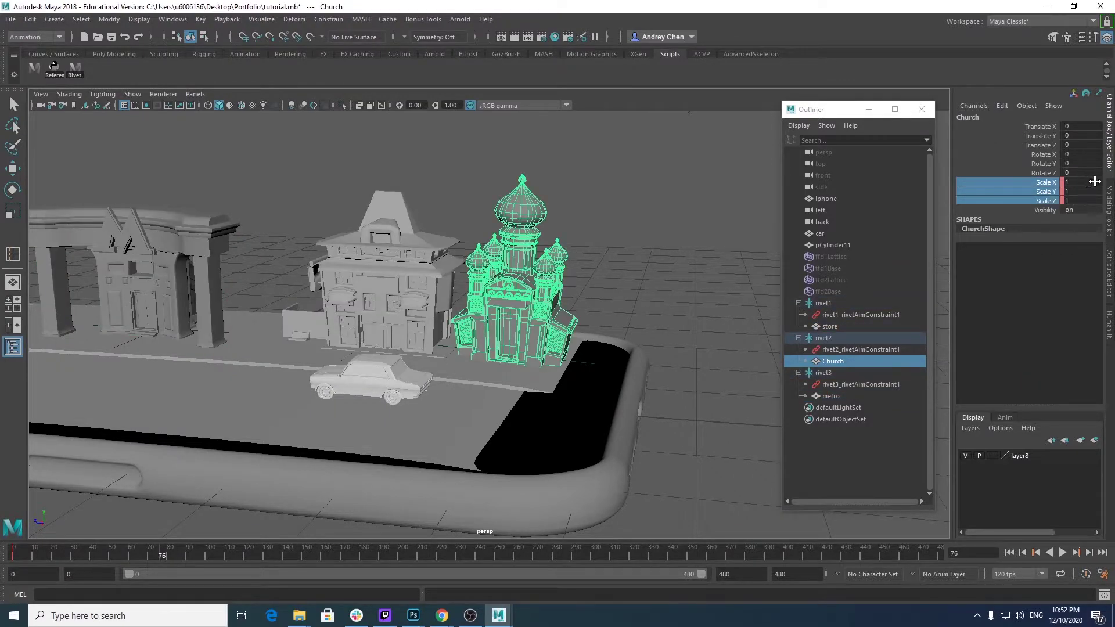
pyautogui.rightClick(1051, 185)
pyautogui.click(1037, 209)
# Step: At frame 117, set the Church's Scale Y and Scale Z to 0 and key its X, Y and Z scale
pyautogui.keyDown('alt'); pyautogui.moveTo(414, 401); pyautogui.dragTo(453, 412); pyautogui.keyUp('alt')
pyautogui.moveTo(162, 556); pyautogui.dragTo(239, 559)
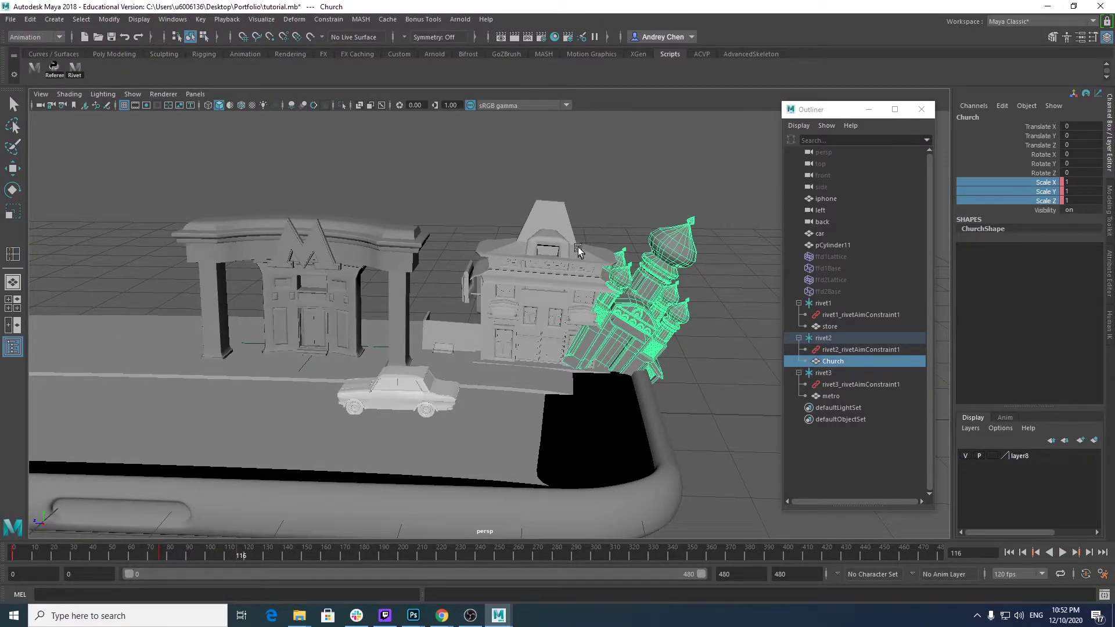
pyautogui.moveTo(248, 562); pyautogui.dragTo(238, 554)
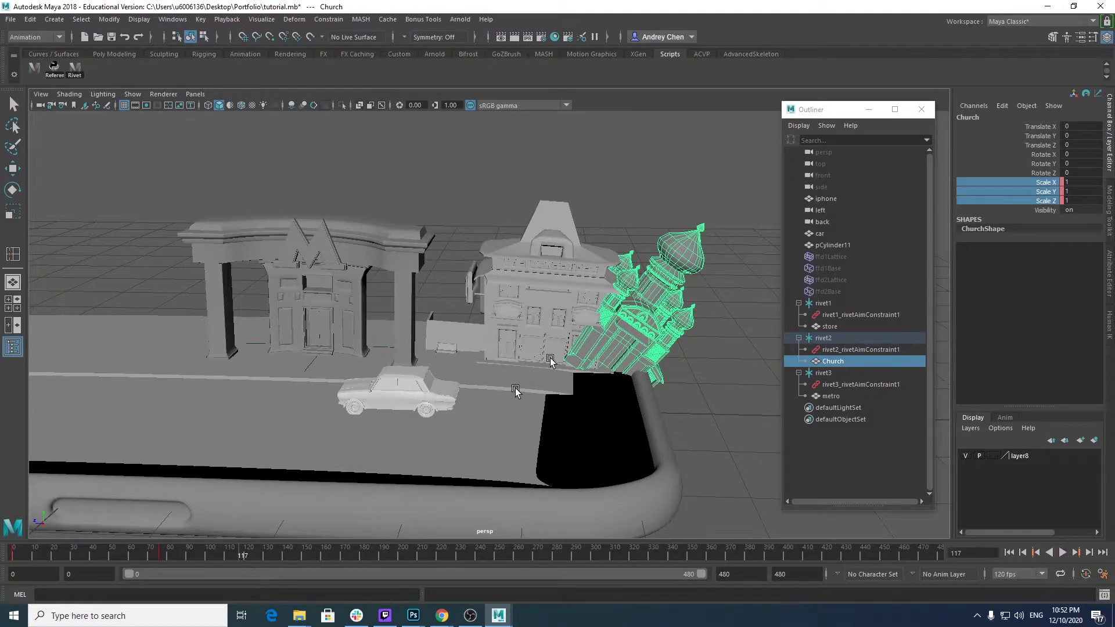
pyautogui.moveTo(1078, 191); pyautogui.dragTo(1078, 200)
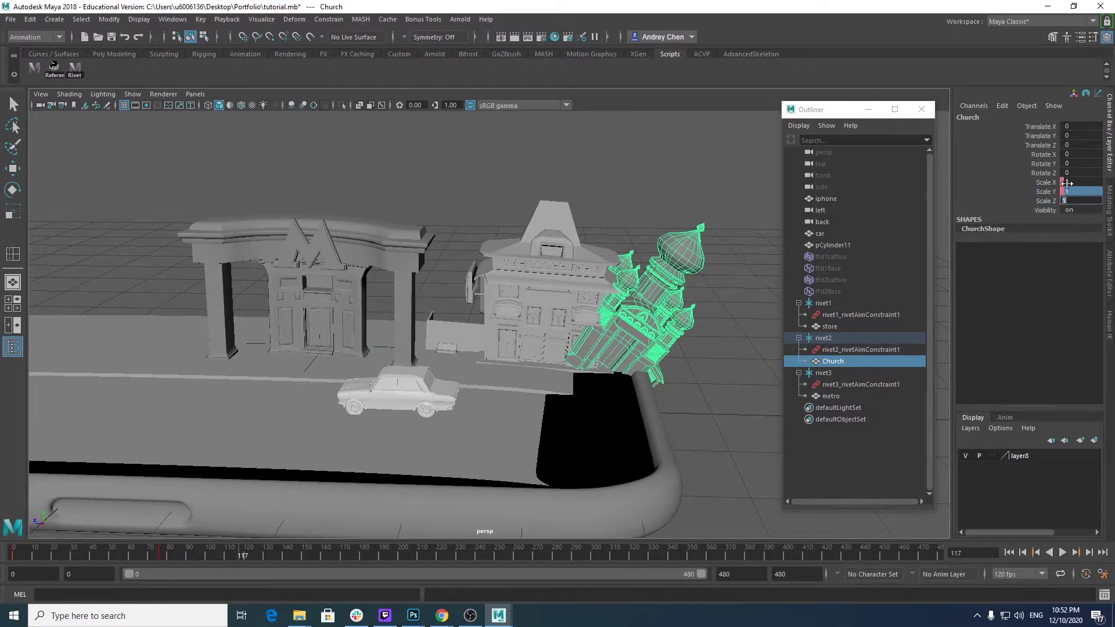
pyautogui.write('0')
pyautogui.press('Return')
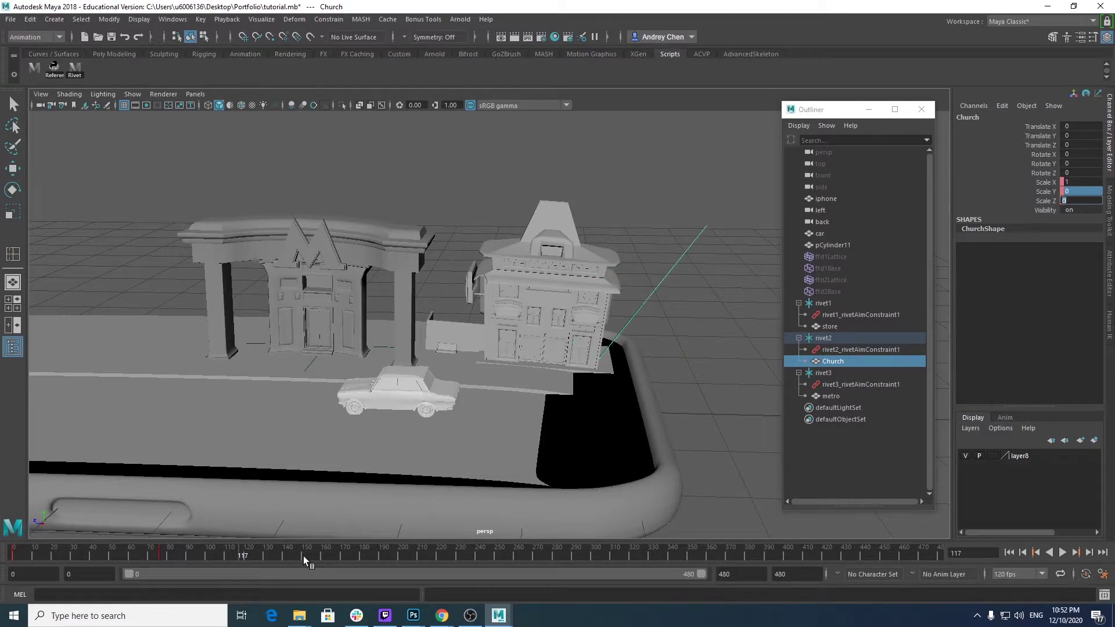
pyautogui.click(1055, 183)
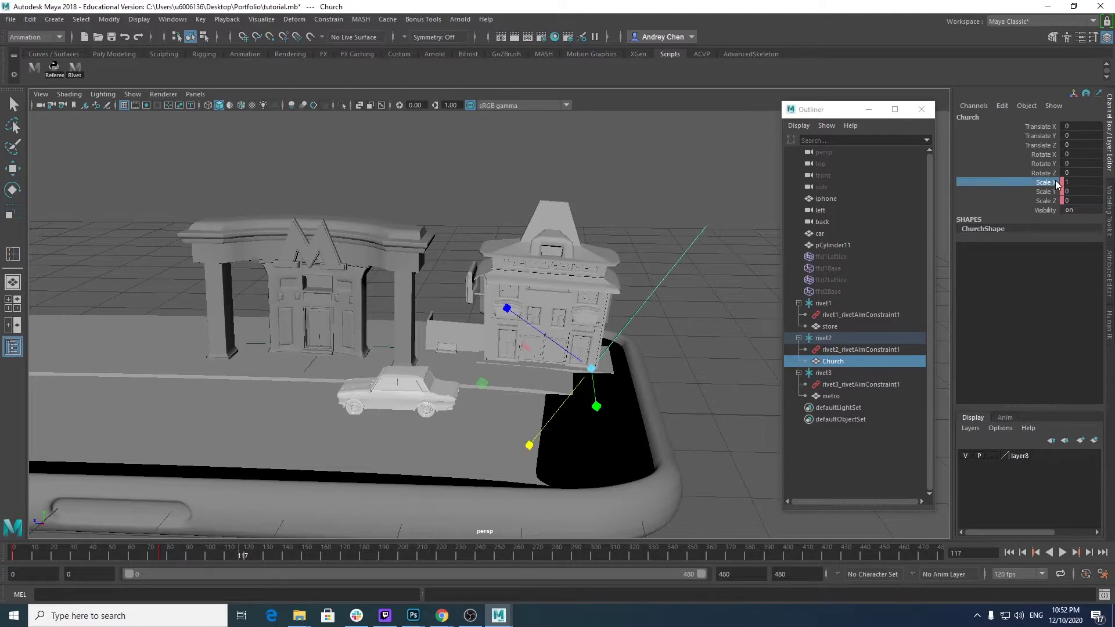
pyautogui.keyDown('shift'); pyautogui.click(1050, 201); pyautogui.keyUp('shift')
pyautogui.rightClick(1050, 201)
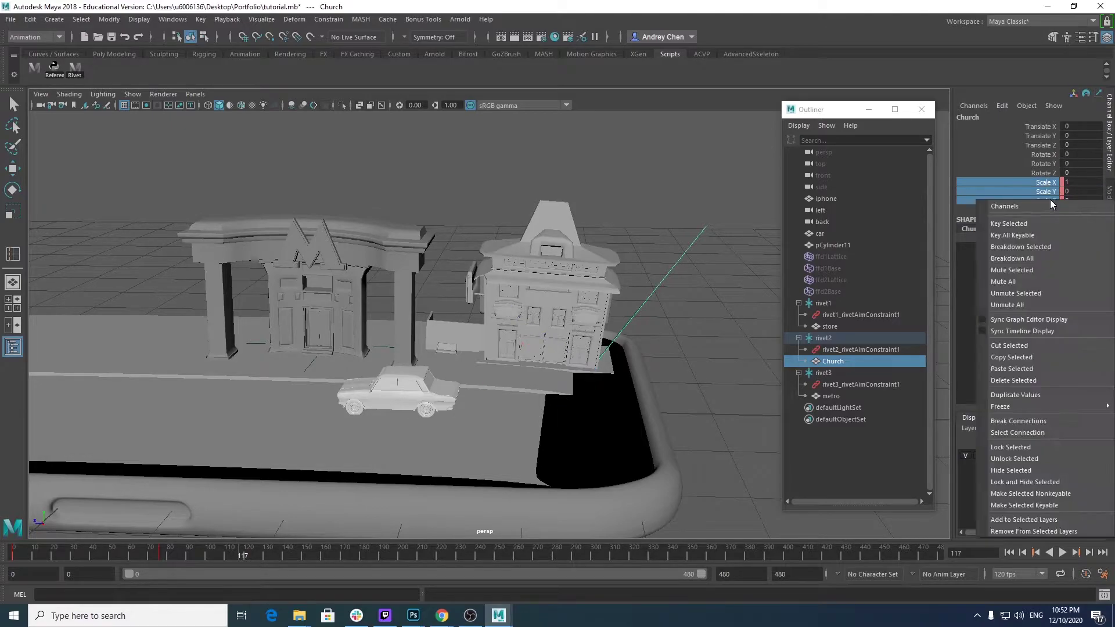
pyautogui.click(1034, 226)
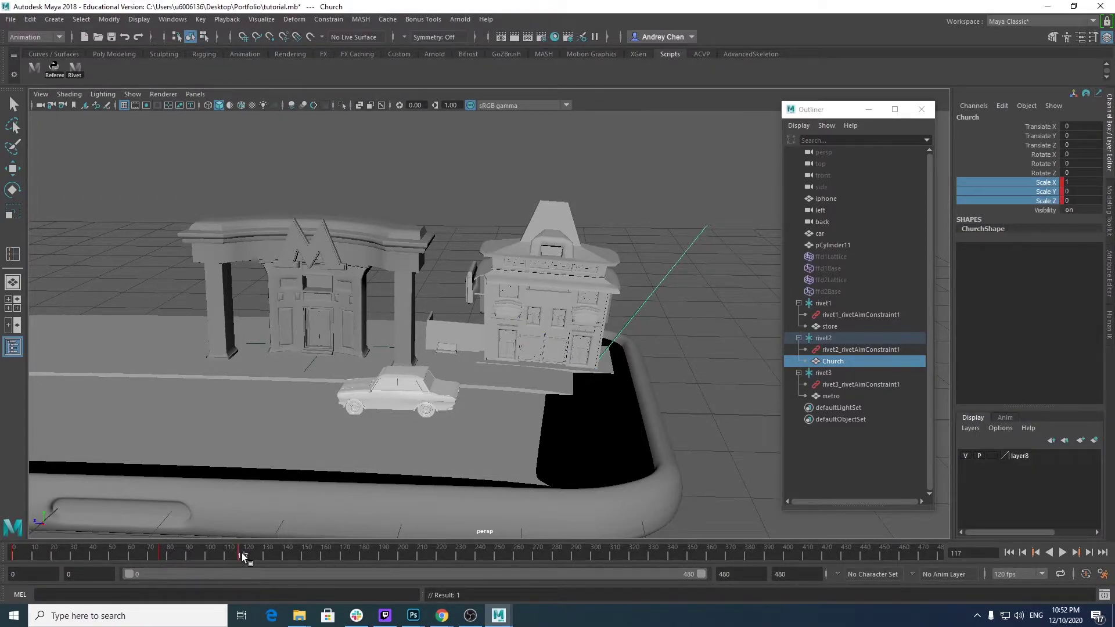
# Step: Check the Church's shrinking motion and key the store's Scale X, Y and Z at 1 at frame 99
pyautogui.hotkey('alt', 'v')
pyautogui.click(203, 554)
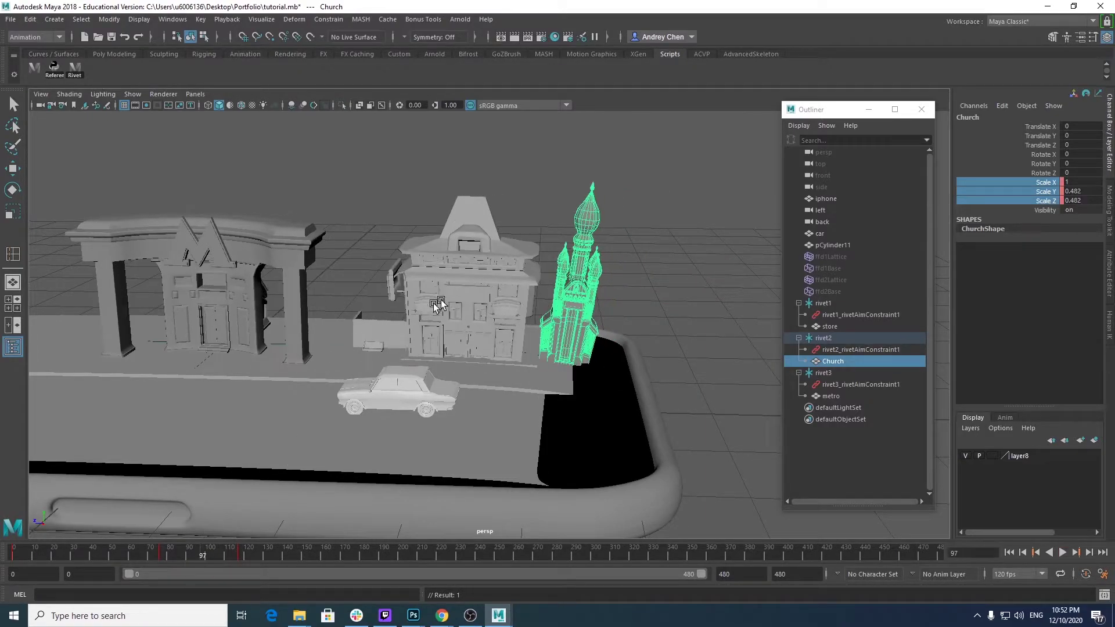
pyautogui.click(510, 268)
pyautogui.moveTo(199, 550)
pyautogui.mouseDown()
pyautogui.moveTo(217, 556)
pyautogui.moveTo(205, 557)
pyautogui.mouseUp()
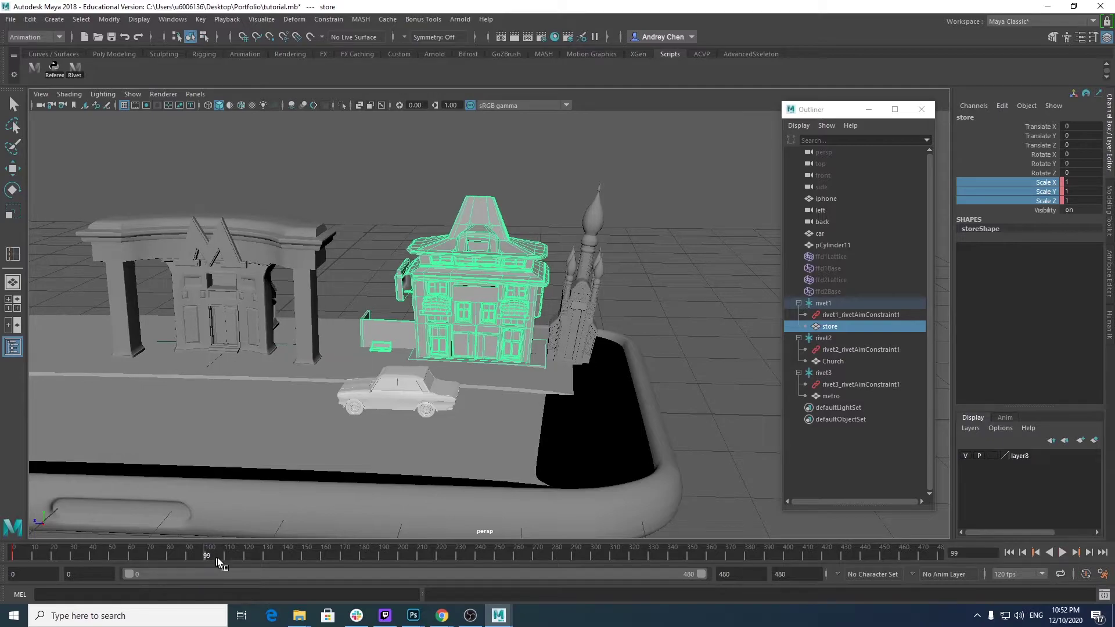
pyautogui.rightClick(1043, 182)
pyautogui.click(1044, 207)
# Step: At frame 150, set the store's Scale Y and Scale Z to 0 and key its three scale channels
pyautogui.moveTo(213, 555); pyautogui.dragTo(310, 558)
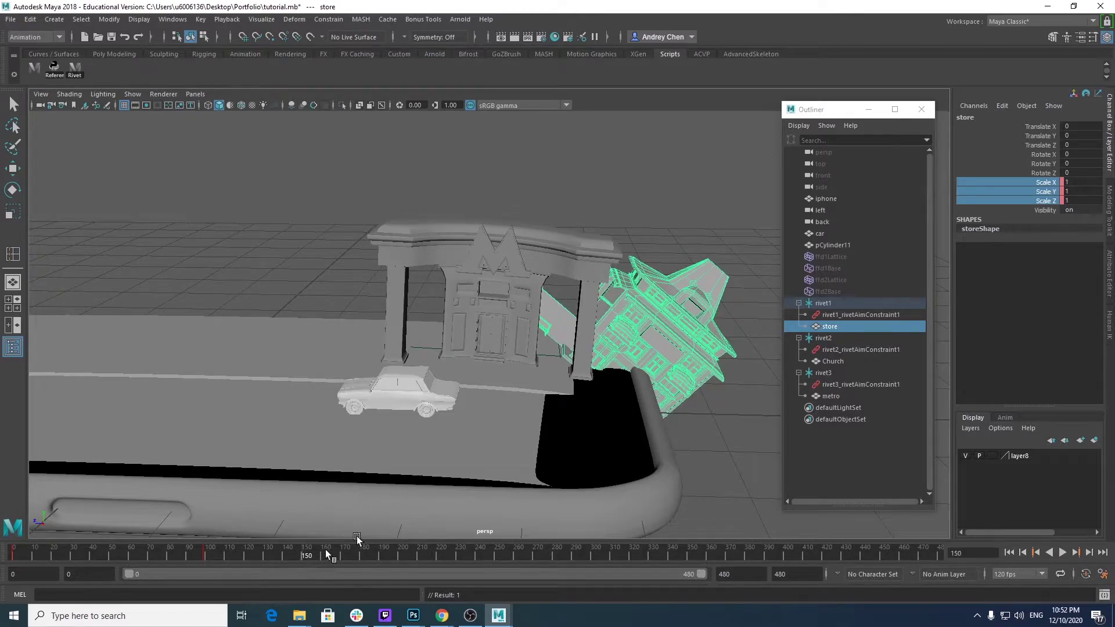
pyautogui.moveTo(1089, 200); pyautogui.dragTo(1047, 202)
pyautogui.write('0')
pyautogui.press('Return')
pyautogui.rightClick(1047, 201)
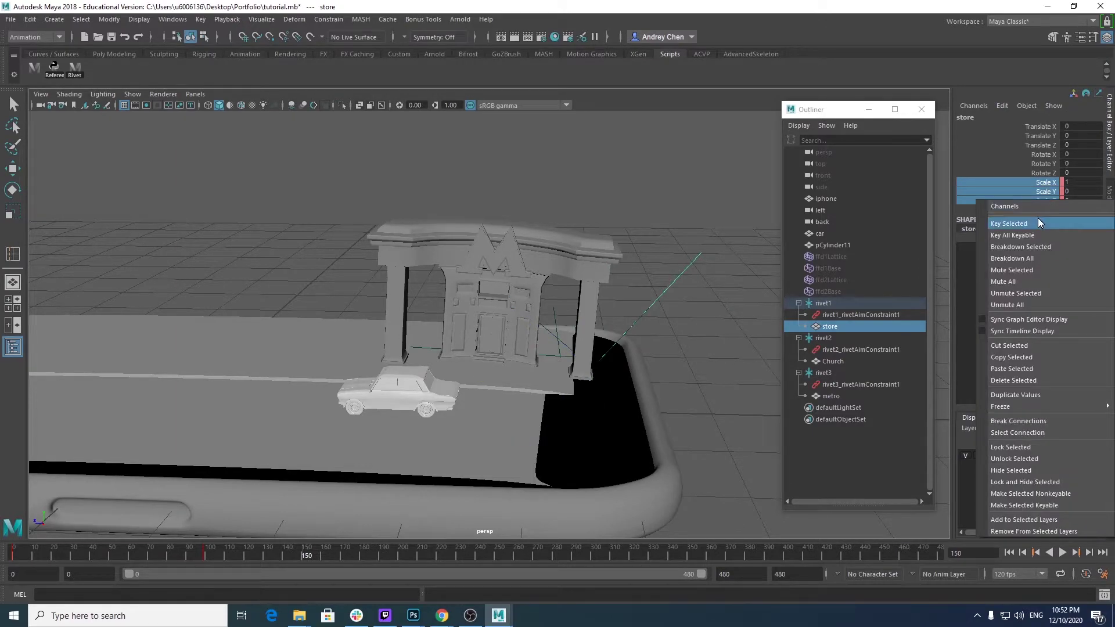
pyautogui.click(1039, 224)
# Step: Select the metro and key its Scale X, Y and Z at about frame 142
pyautogui.click(537, 277)
pyautogui.moveTo(306, 554); pyautogui.dragTo(291, 557)
pyautogui.rightClick(1045, 185)
pyautogui.click(1045, 208)
# Step: At frame 182, set the metro's Scale Y and Scale Z to 0 and key its three scale channels
pyautogui.moveTo(291, 555); pyautogui.dragTo(363, 556)
pyautogui.moveTo(1080, 193); pyautogui.dragTo(1045, 200)
pyautogui.write('0')
pyautogui.press('Return')
pyautogui.rightClick(1042, 200)
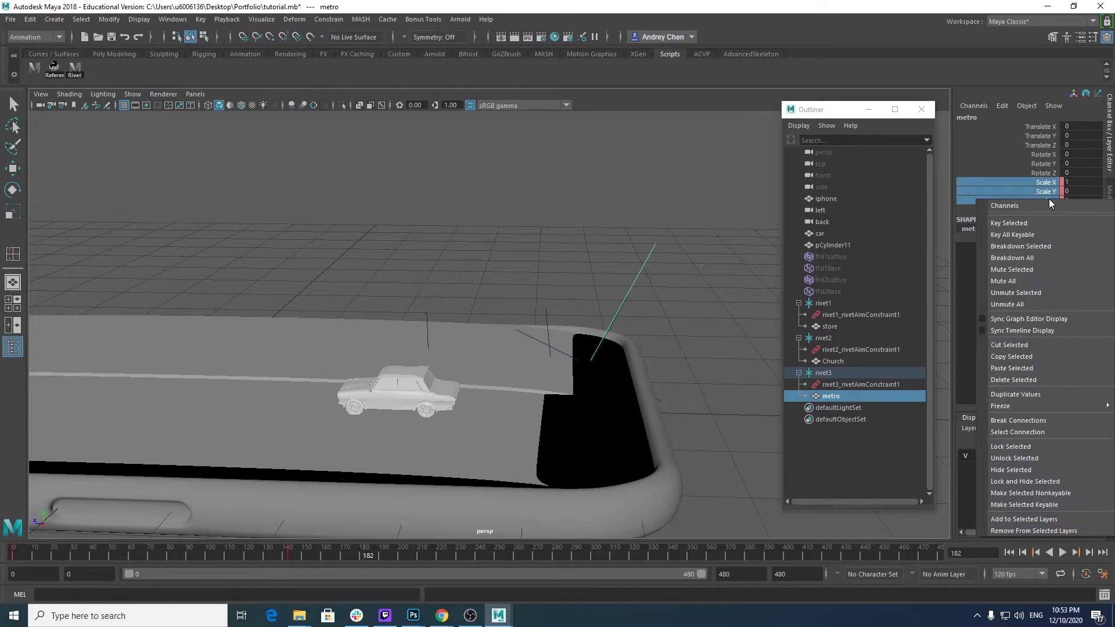
pyautogui.click(1036, 226)
# Step: Clear the selection, play the animation repeatedly and examine from several angles how the buildings shrink away at the screen's end
pyautogui.click(603, 224)
pyautogui.scroll(-5, 593, 232)
pyautogui.keyDown('alt'); pyautogui.moveTo(593, 232); pyautogui.dragTo(587, 315); pyautogui.keyUp('alt')
pyautogui.keyDown('alt'); pyautogui.moveTo(524, 330); pyautogui.dragTo(573, 280, button='middle'); pyautogui.keyUp('alt')
pyautogui.click(1064, 551)
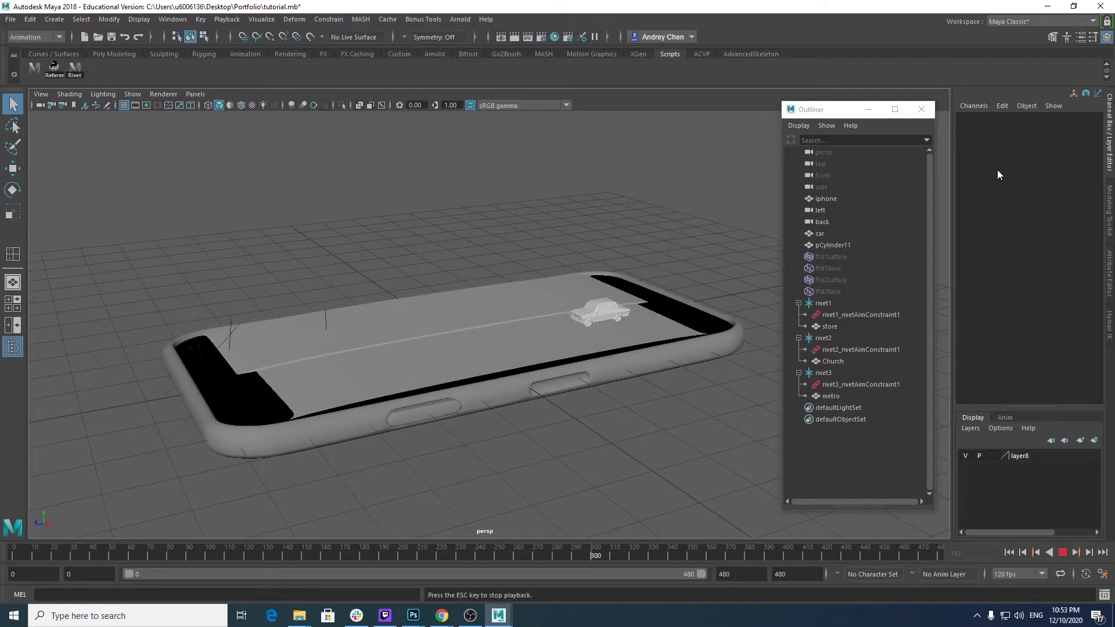
pyautogui.click(1063, 551)
pyautogui.moveTo(760, 559); pyautogui.dragTo(1, 547)
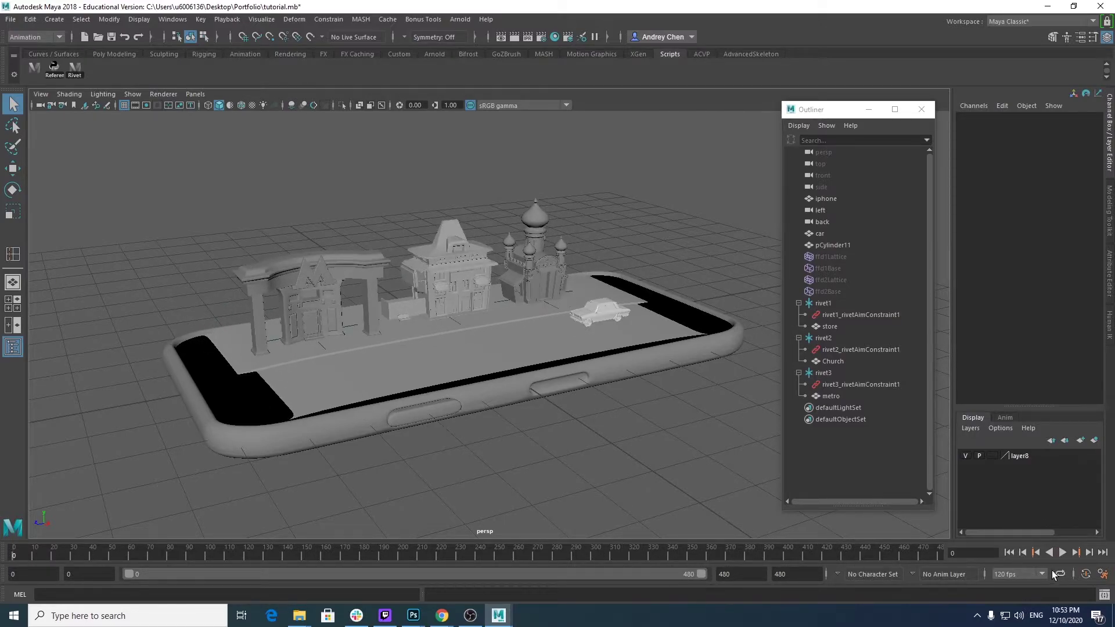
pyautogui.click(1062, 553)
pyautogui.keyDown('alt'); pyautogui.moveTo(761, 485); pyautogui.dragTo(548, 403); pyautogui.keyUp('alt')
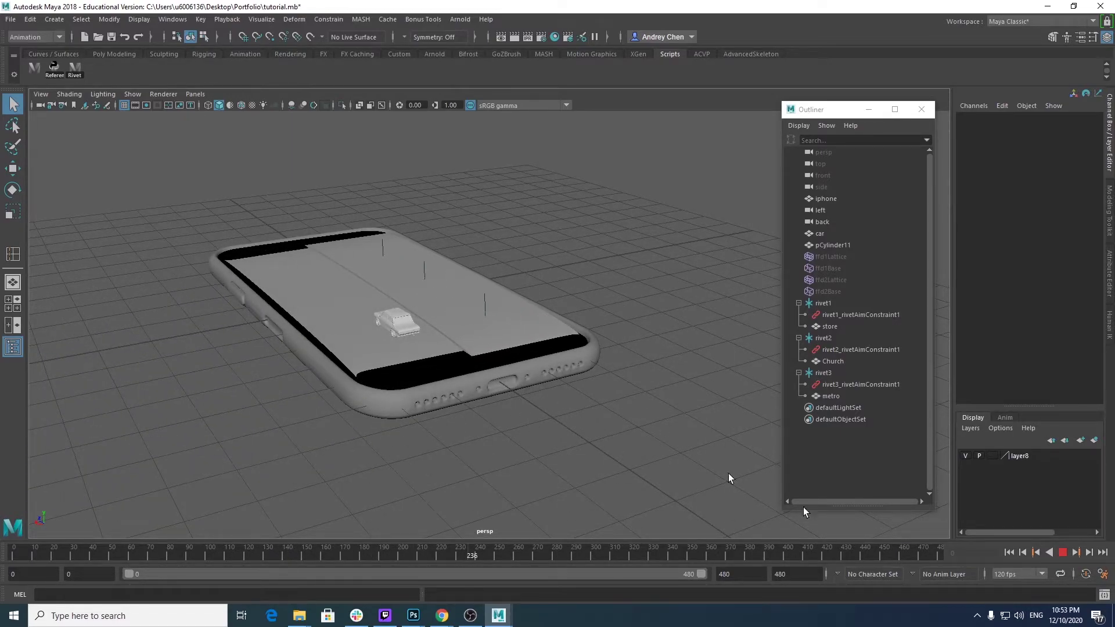
pyautogui.click(1065, 552)
pyautogui.keyDown('alt'); pyautogui.moveTo(754, 482); pyautogui.dragTo(529, 399); pyautogui.keyUp('alt')
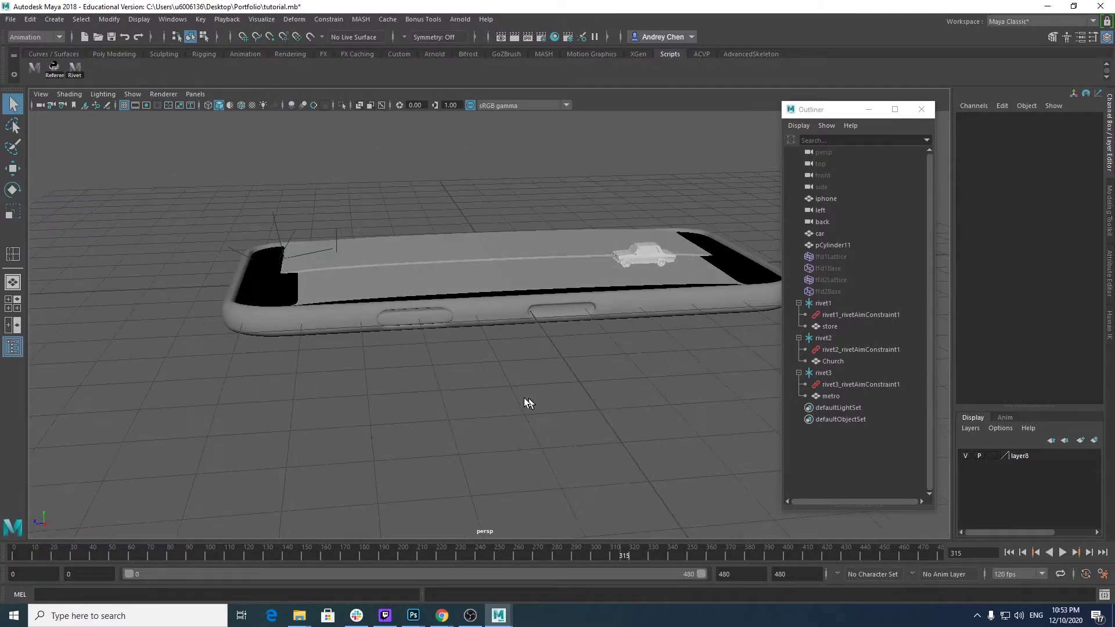
pyautogui.click(1063, 552)
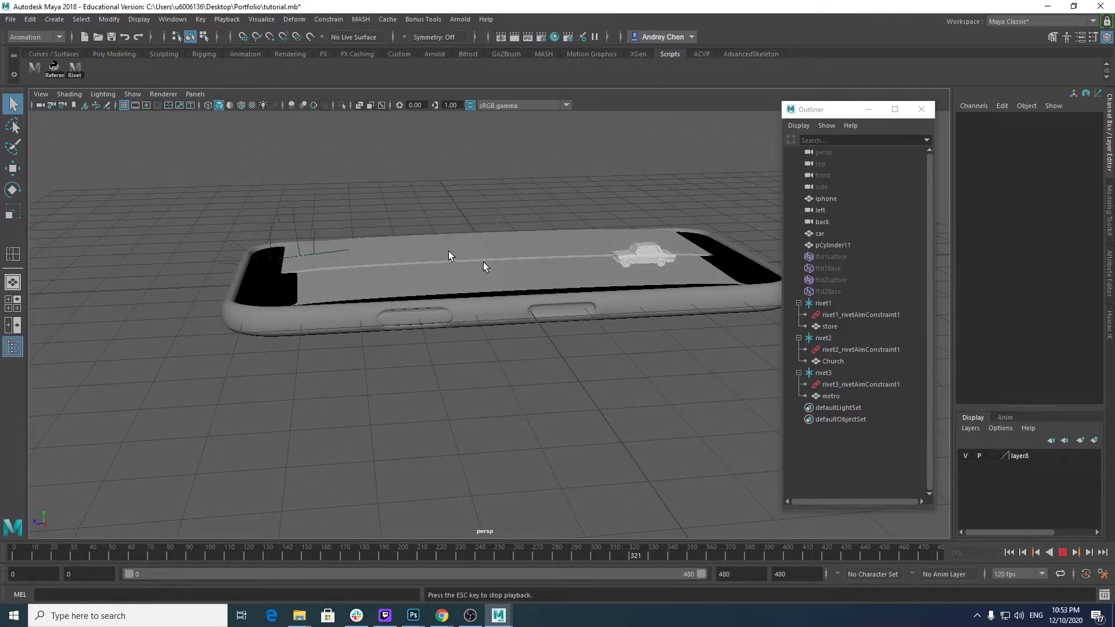
pyautogui.press('Escape')
pyautogui.keyDown('alt'); pyautogui.moveTo(638, 497); pyautogui.dragTo(544, 542); pyautogui.keyUp('alt')
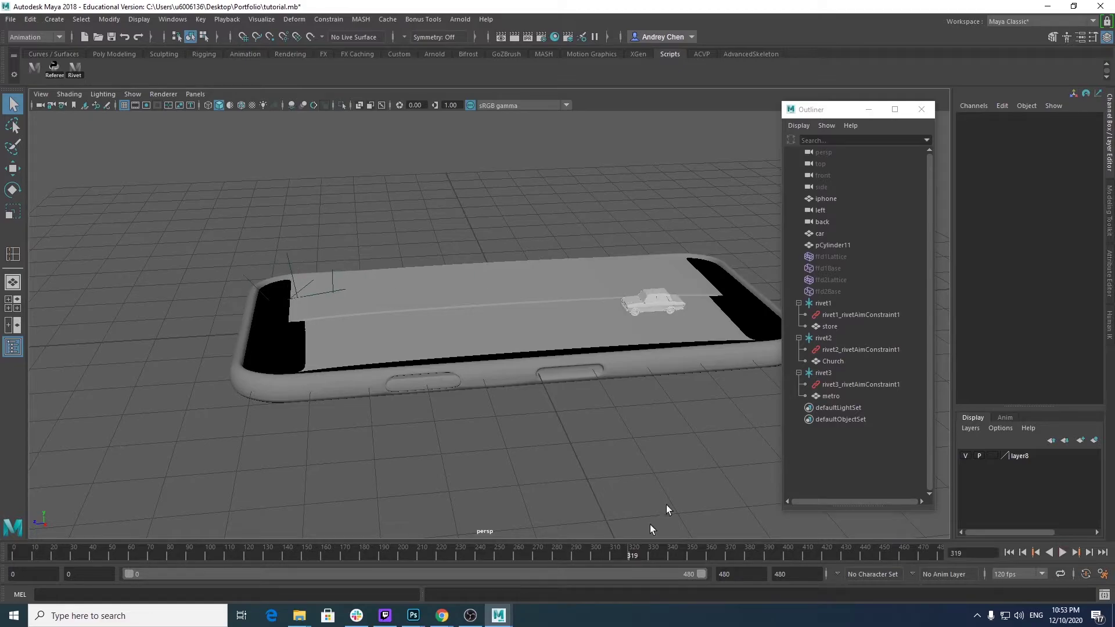
# Step: Select the church and key its Scale X, Y and Z at frame 300
pyautogui.click(829, 324)
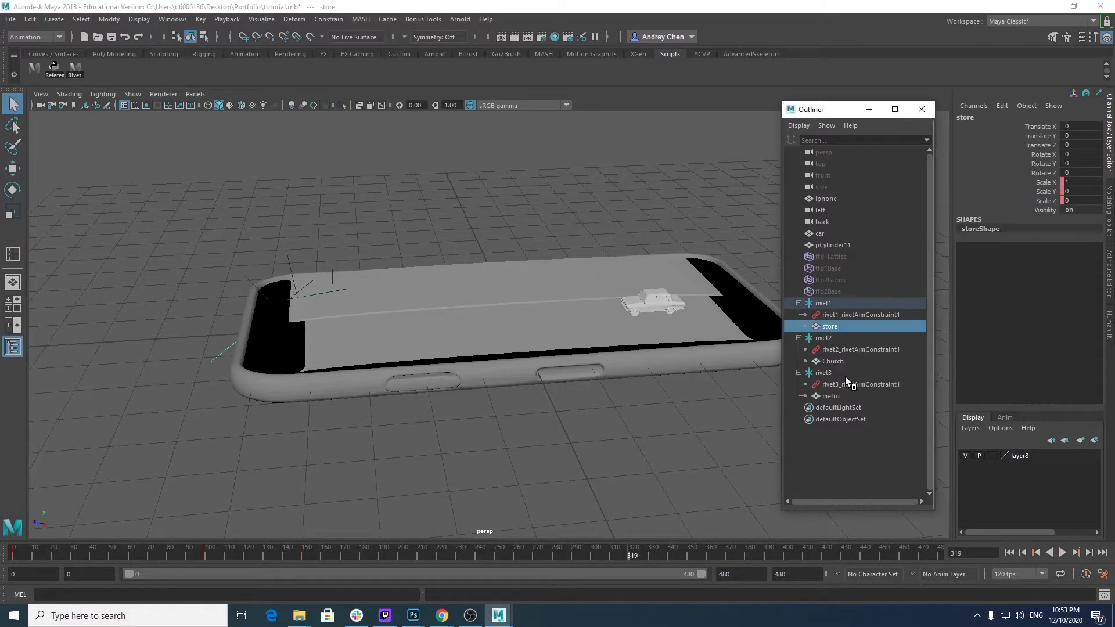
pyautogui.click(834, 362)
pyautogui.click(837, 398)
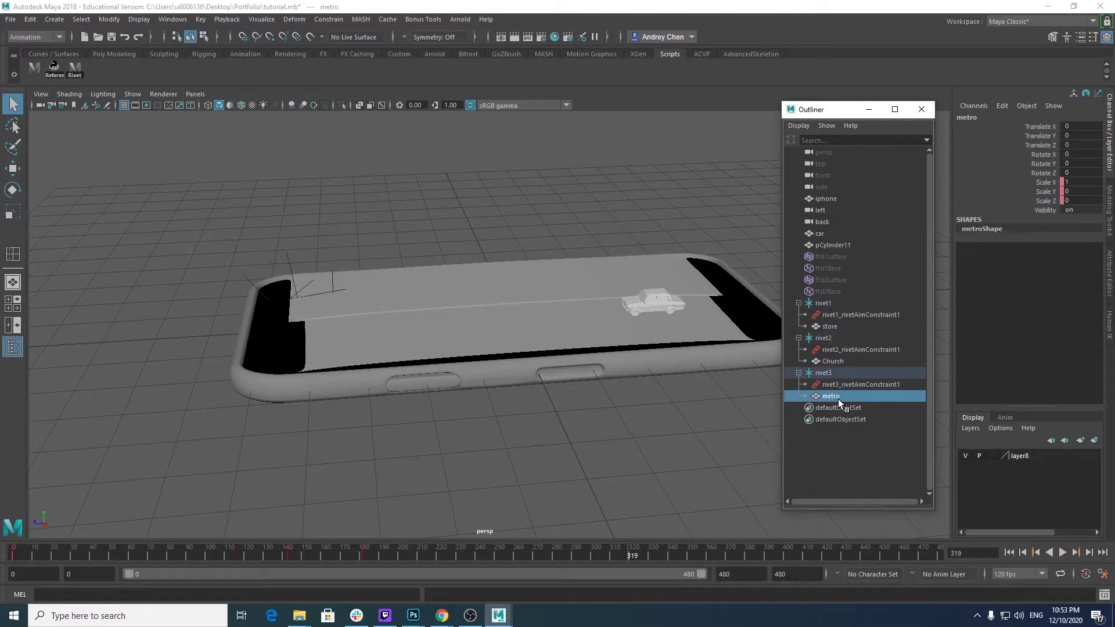
pyautogui.click(841, 363)
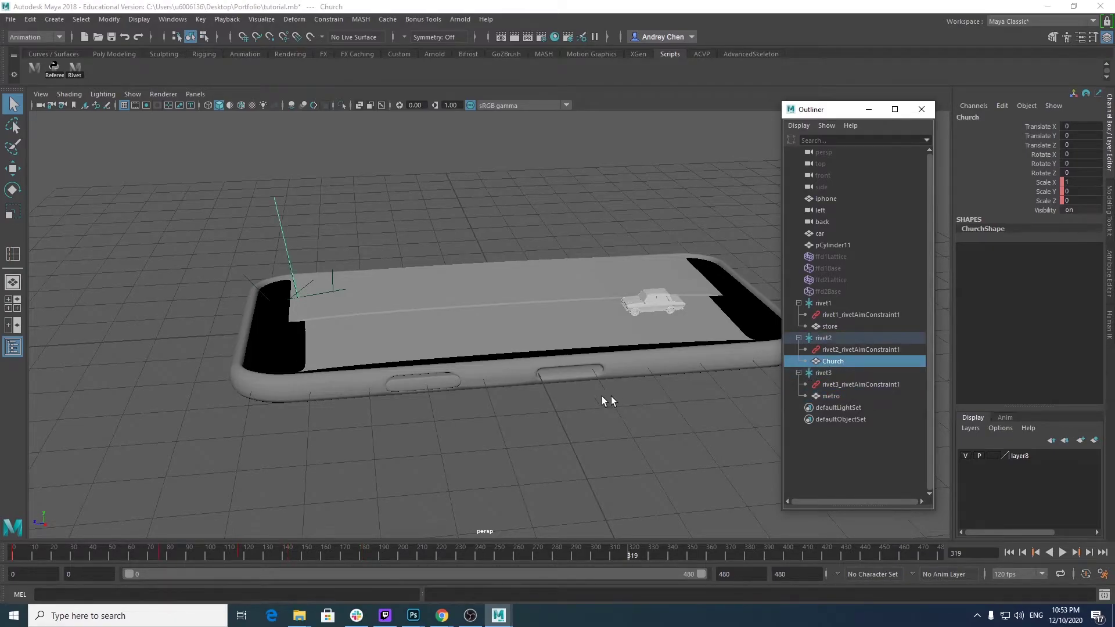
pyautogui.scroll(4, 436, 414)
pyautogui.hotkey('alt', 'v')
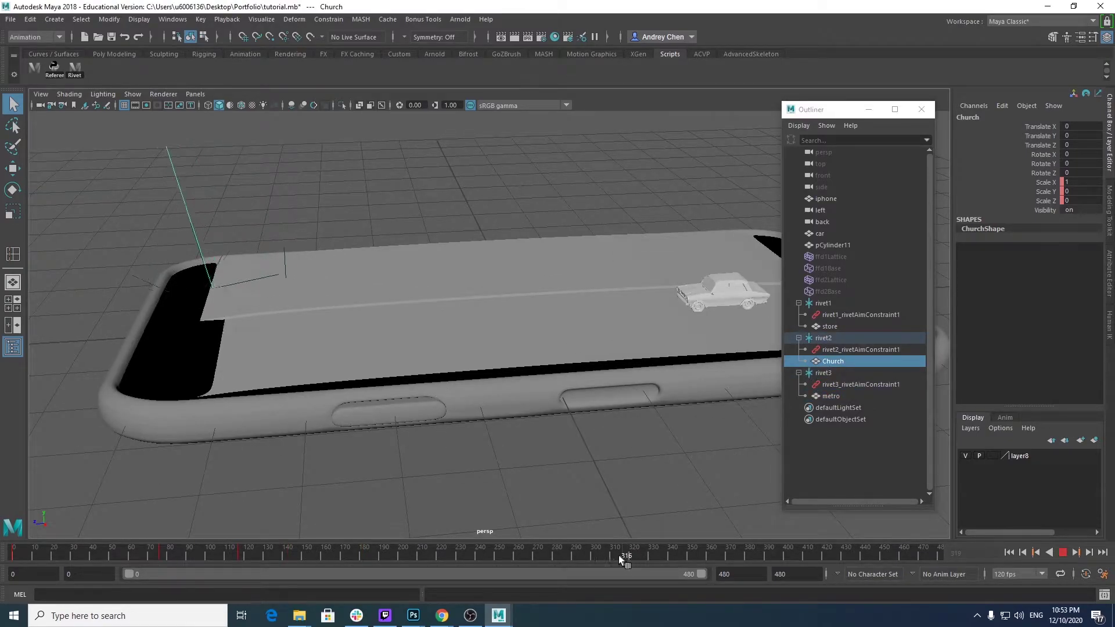
pyautogui.moveTo(580, 551)
pyautogui.mouseDown()
pyautogui.moveTo(669, 554)
pyautogui.moveTo(591, 553)
pyautogui.mouseUp()
pyautogui.moveTo(1049, 186); pyautogui.dragTo(1050, 196)
pyautogui.rightClick(1050, 196)
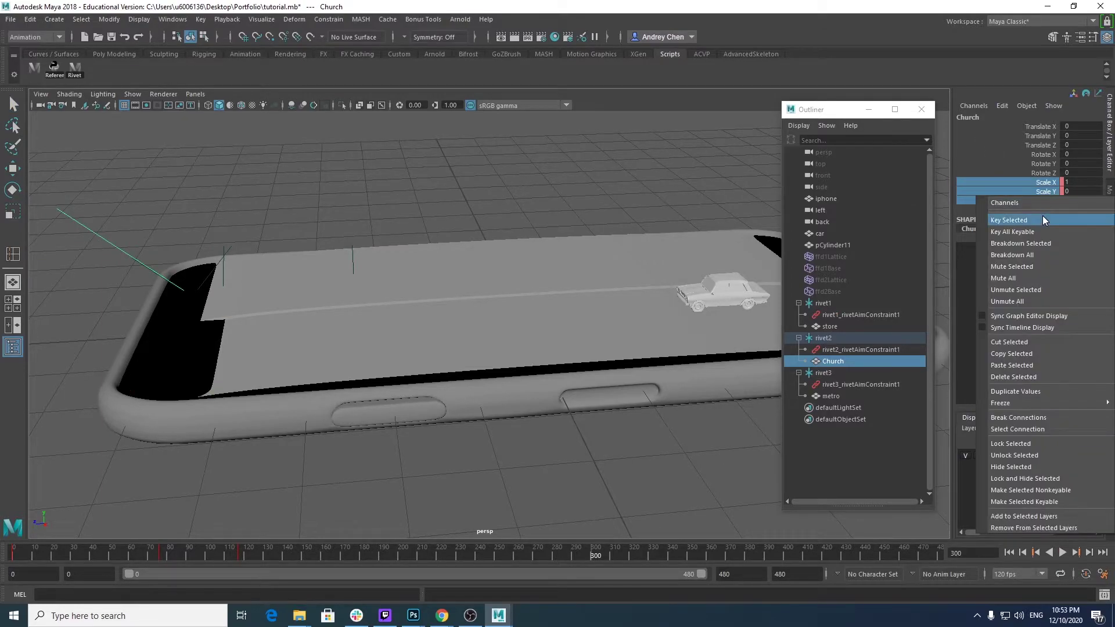
pyautogui.click(1041, 220)
# Step: Try restoring the church's Scale Y and Scale Z to 1 at frames 343 and 340
pyautogui.hotkey('alt', 'v')
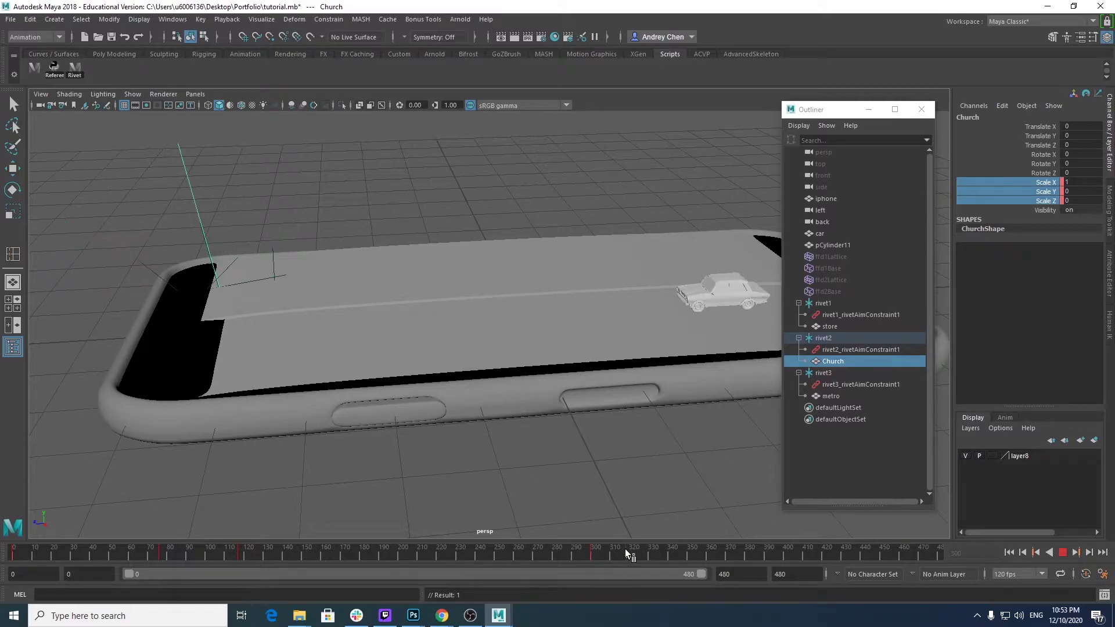
pyautogui.click(676, 550)
pyautogui.click(1072, 189)
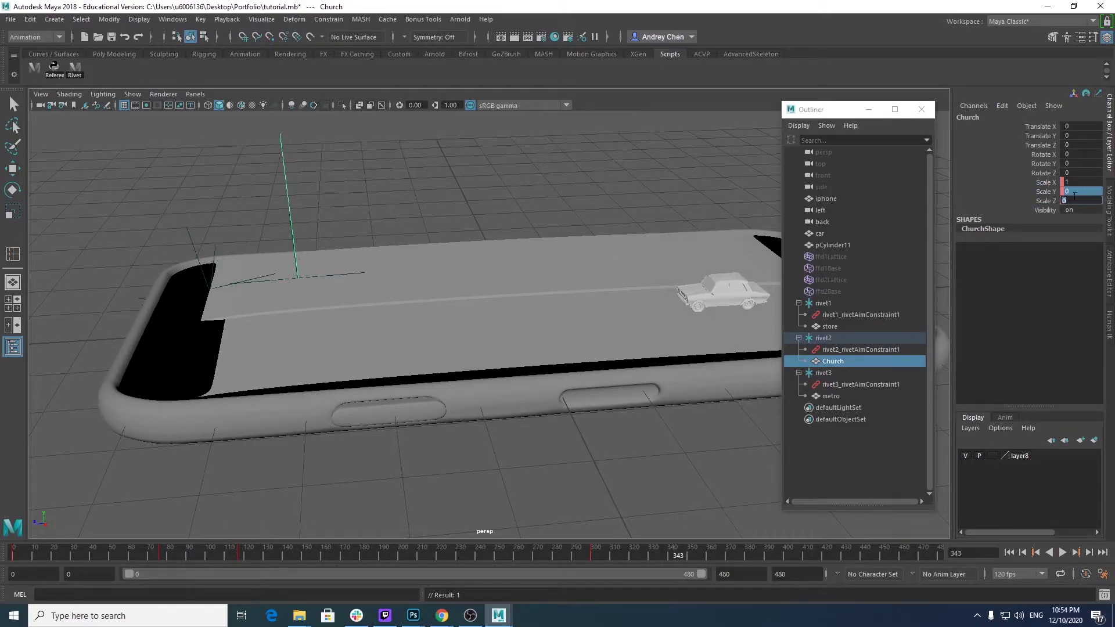
pyautogui.press('Return')
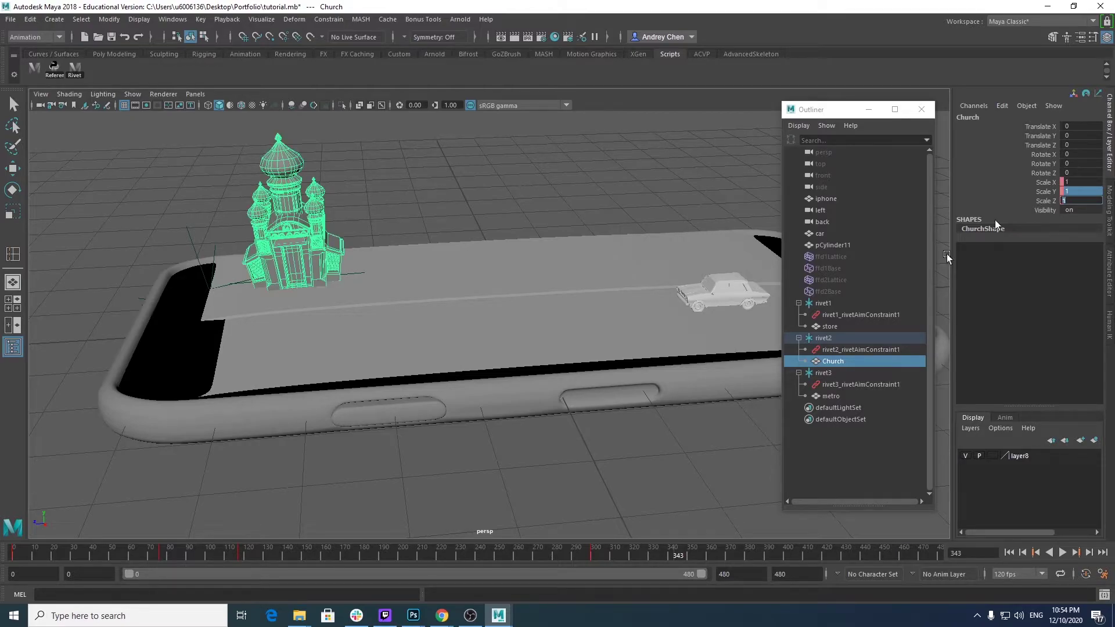
pyautogui.click(670, 555)
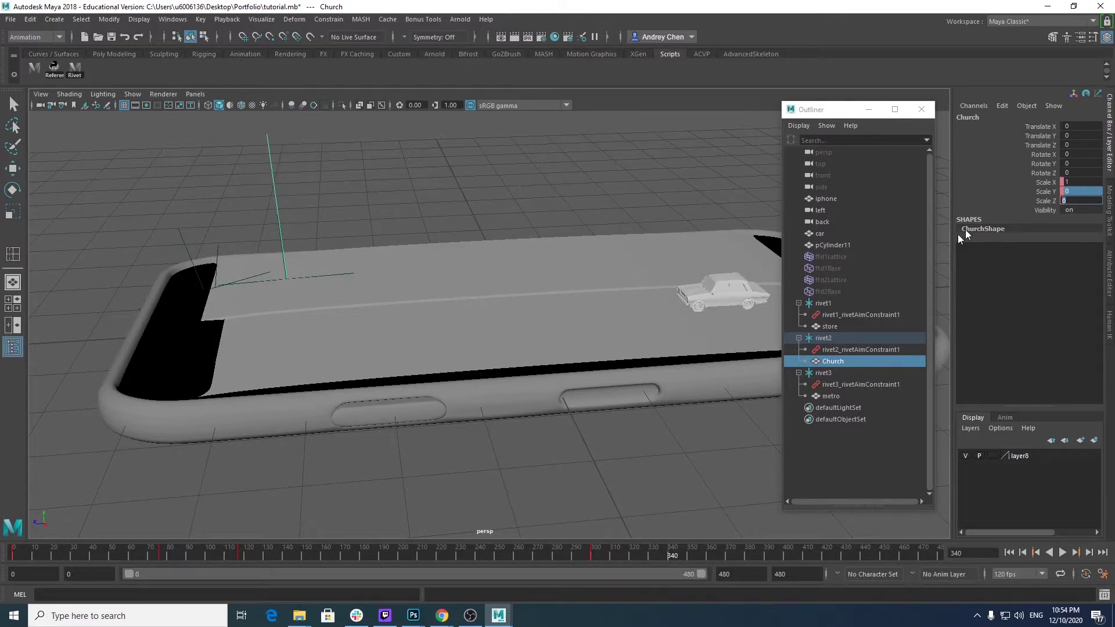
pyautogui.write('1')
pyautogui.press('Return')
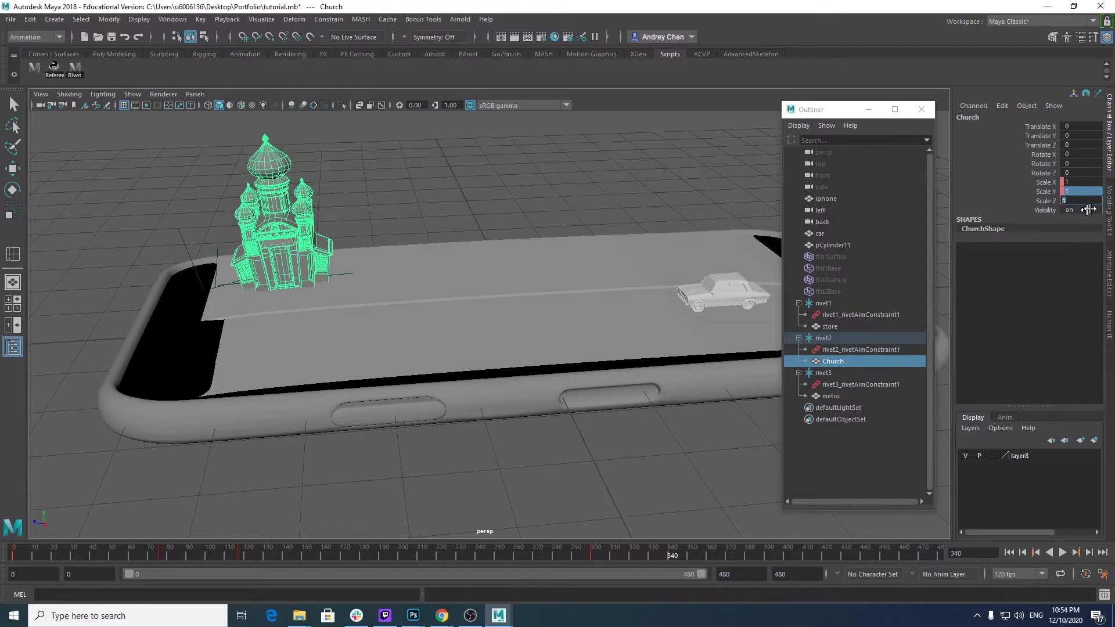
# Step: At frame 333, set the church's Scale Y and Scale Z to 1 and key its three scale channels
pyautogui.click(667, 555)
pyautogui.moveTo(667, 556); pyautogui.dragTo(659, 555)
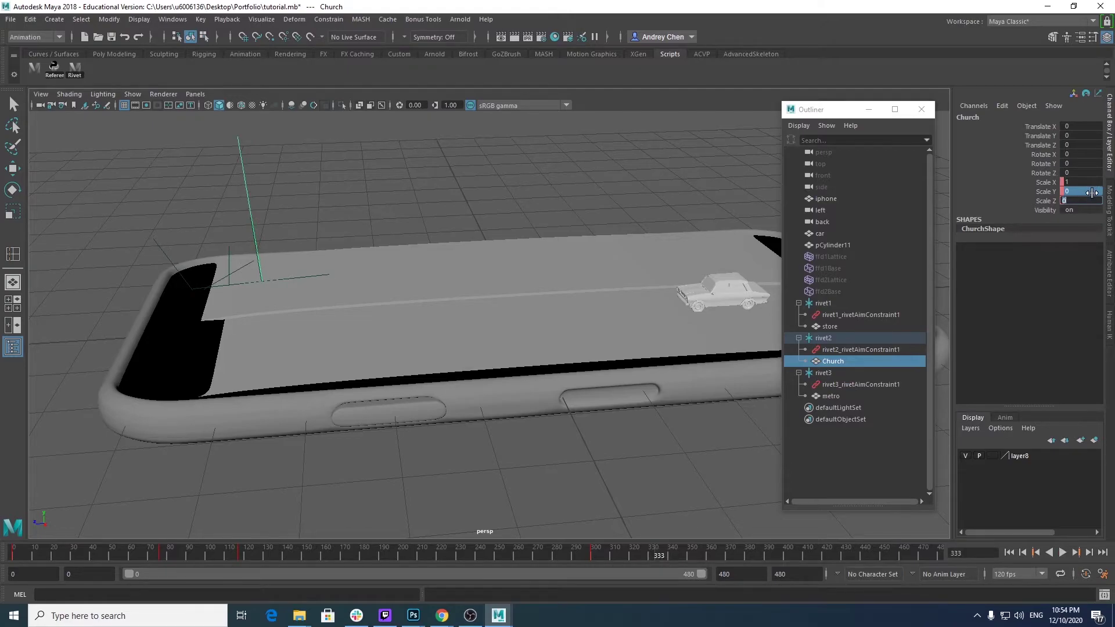
pyautogui.write('1')
pyautogui.press('Return')
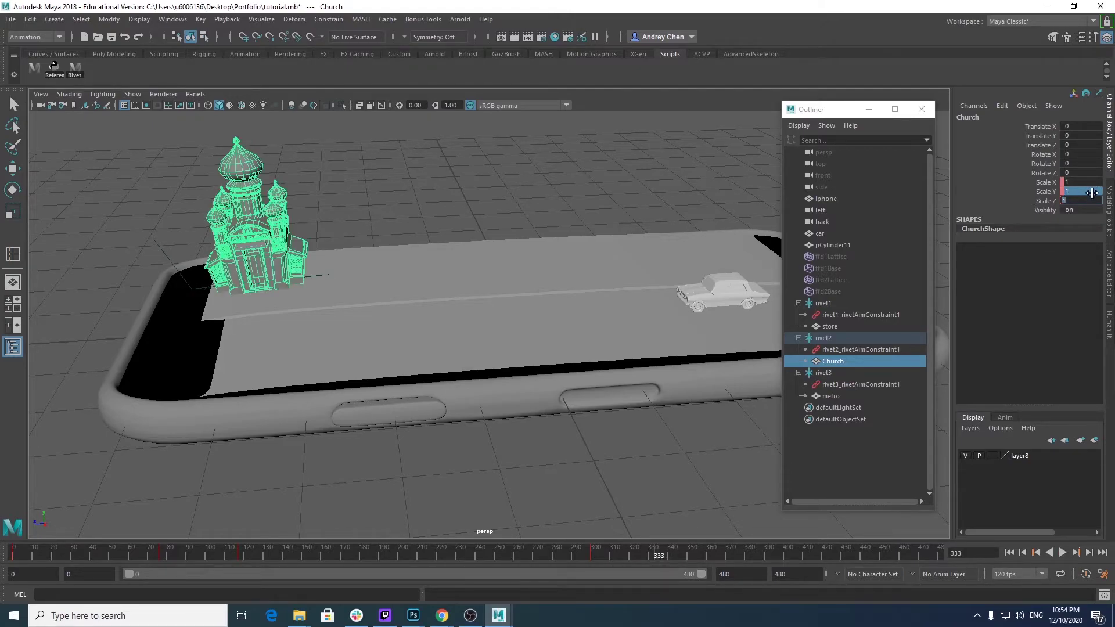
pyautogui.click(1050, 174)
pyautogui.moveTo(1050, 179); pyautogui.dragTo(1049, 201)
pyautogui.rightClick(1048, 201)
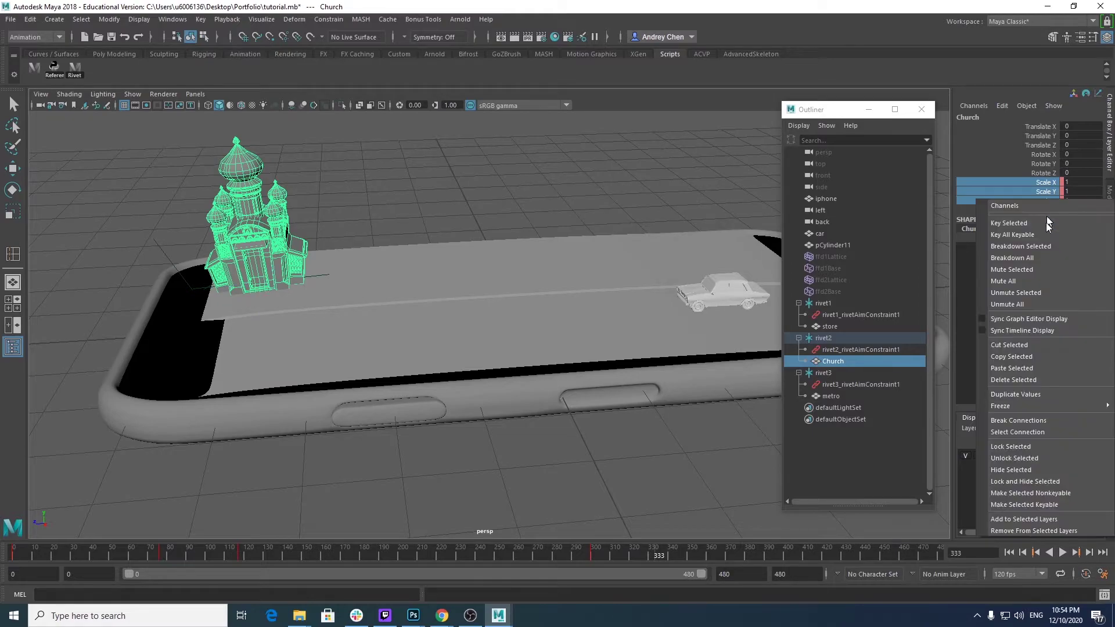
pyautogui.click(1044, 225)
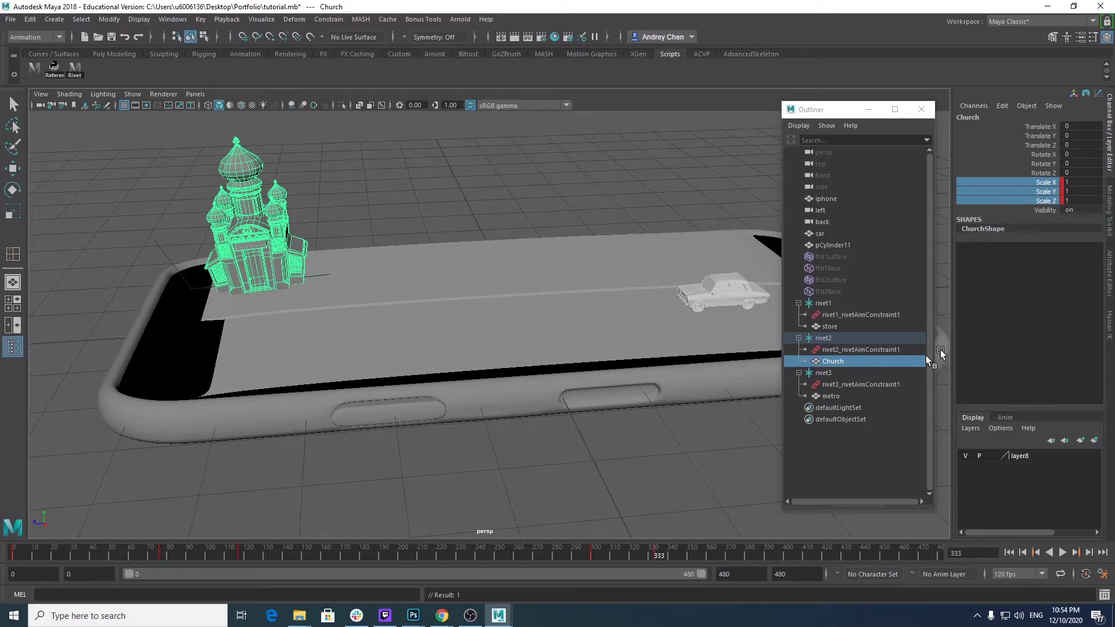
# Step: Select the store and key its Scale X, Y and Z at frame 330
pyautogui.click(830, 327)
pyautogui.moveTo(684, 558); pyautogui.dragTo(649, 563)
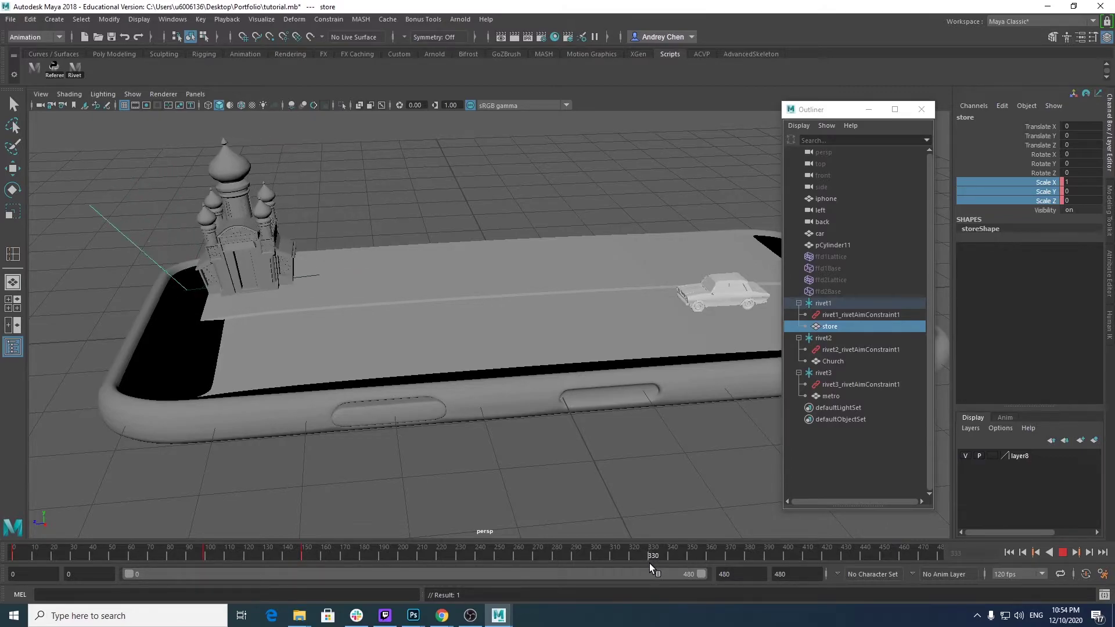
pyautogui.click(1078, 189)
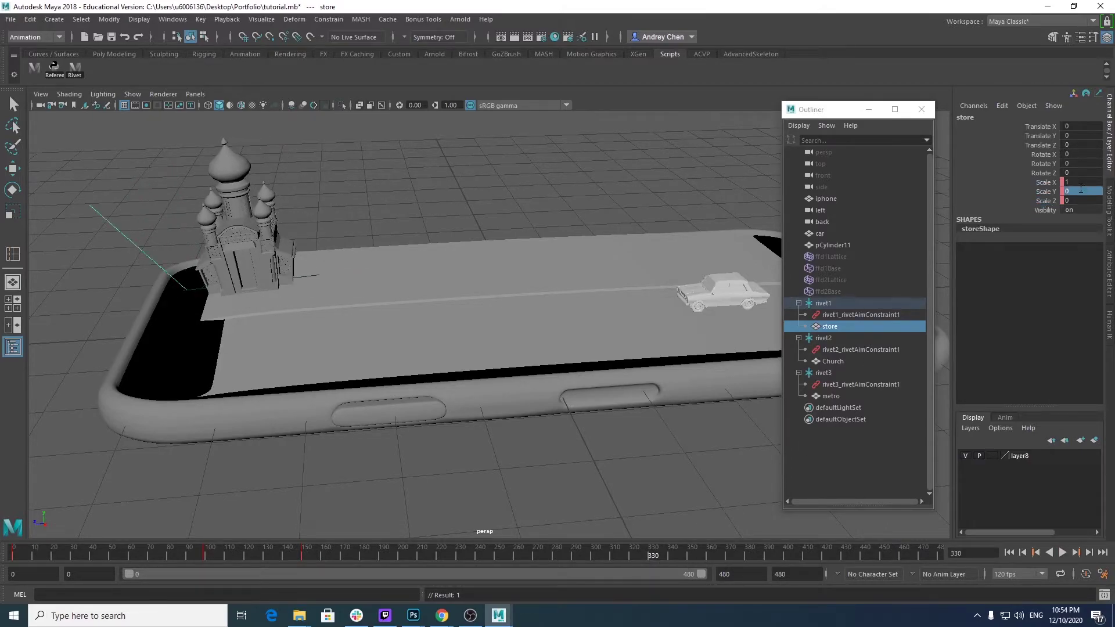
pyautogui.moveTo(1044, 182); pyautogui.dragTo(1049, 203)
pyautogui.rightClick(1048, 204)
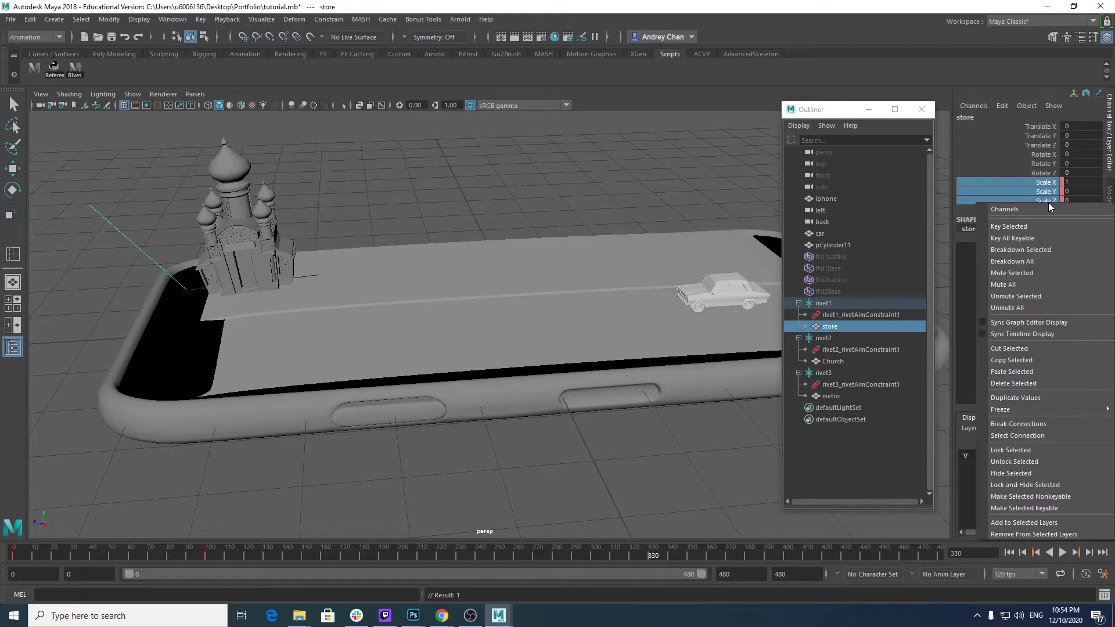
pyautogui.click(1023, 231)
# Step: At frame 383, set the store's Scale Y and Scale Z to 1 and key its three scale channels
pyautogui.moveTo(653, 558); pyautogui.dragTo(751, 562)
pyautogui.click(1087, 191)
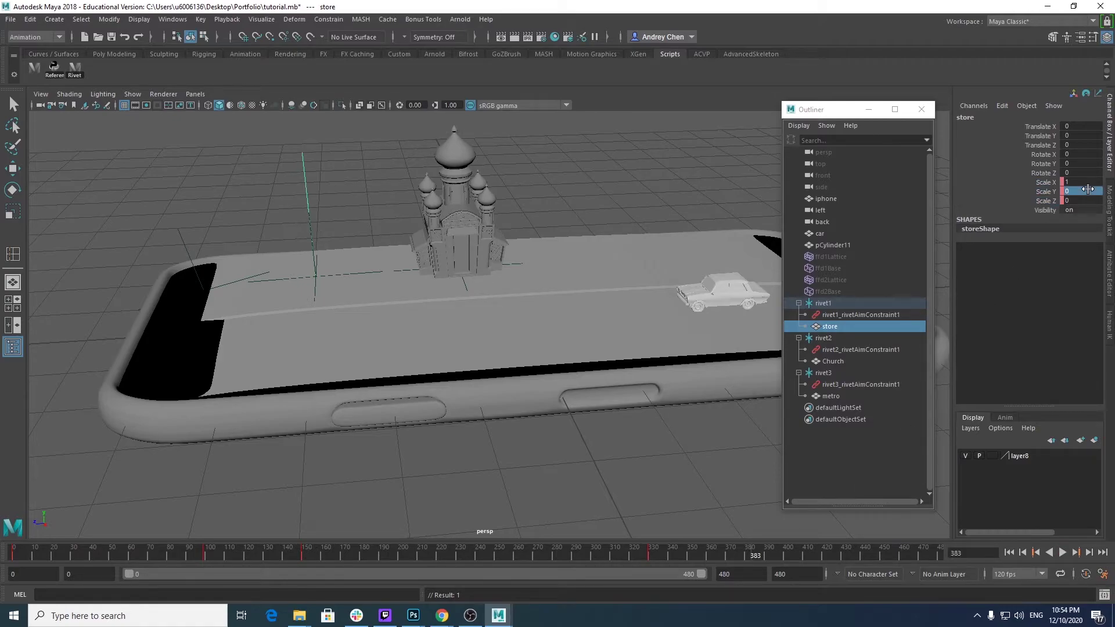
pyautogui.press('Tab')
pyautogui.write('1')
pyautogui.press('Return')
pyautogui.moveTo(1035, 181); pyautogui.dragTo(1042, 200)
pyautogui.rightClick(1043, 200)
pyautogui.click(1022, 235)
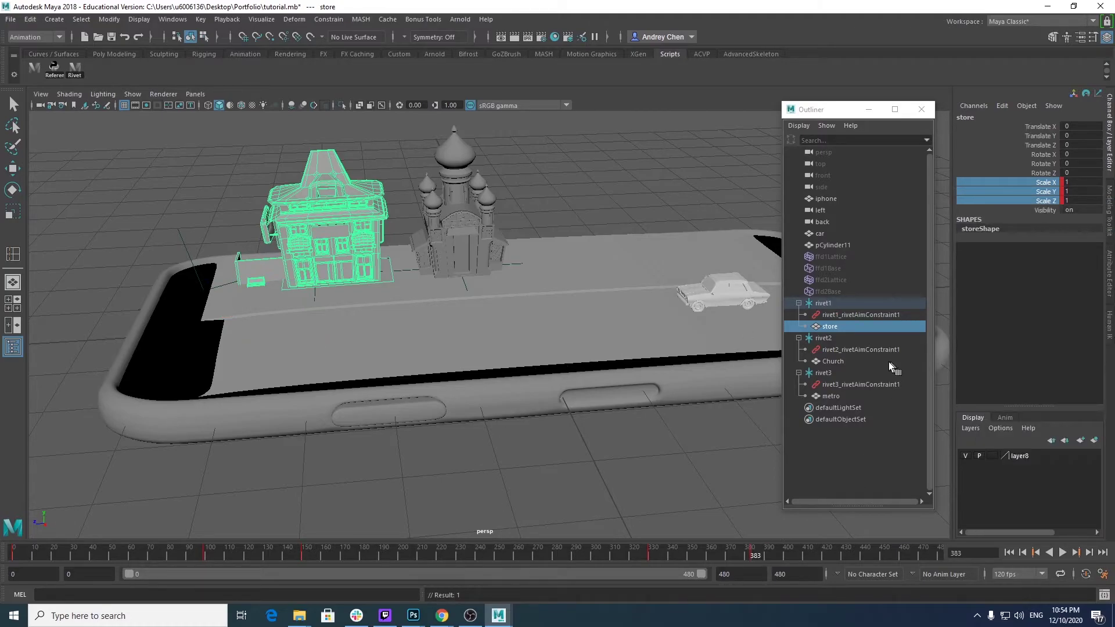
# Step: Select the metro and key its Scale X, Y and Z at frame 371
pyautogui.click(831, 396)
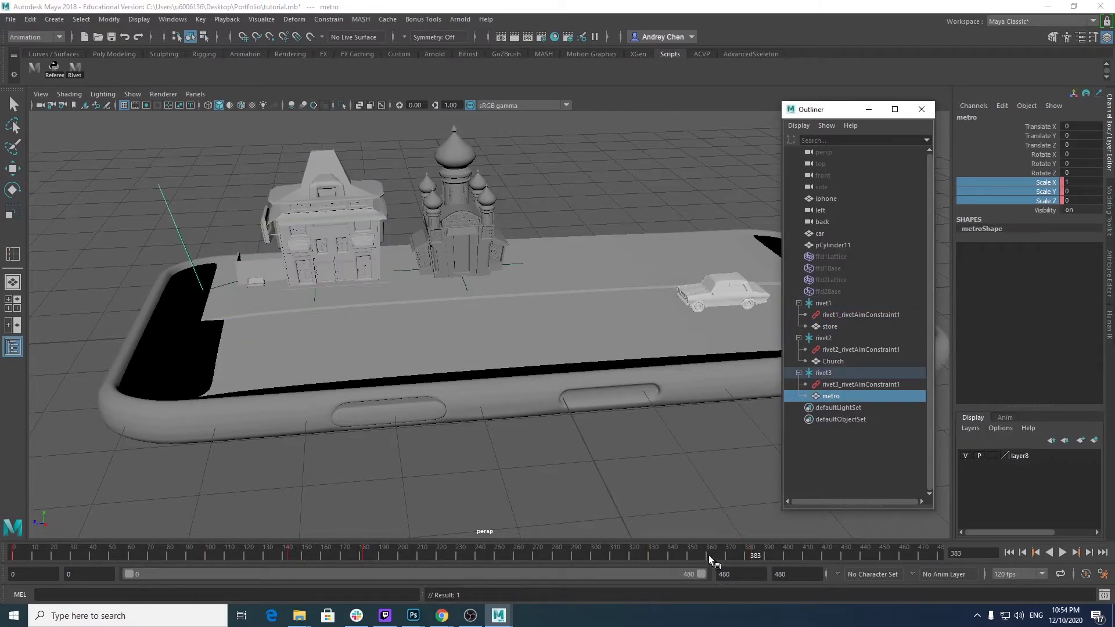
pyautogui.moveTo(749, 555); pyautogui.dragTo(727, 552)
pyautogui.rightClick(1038, 181)
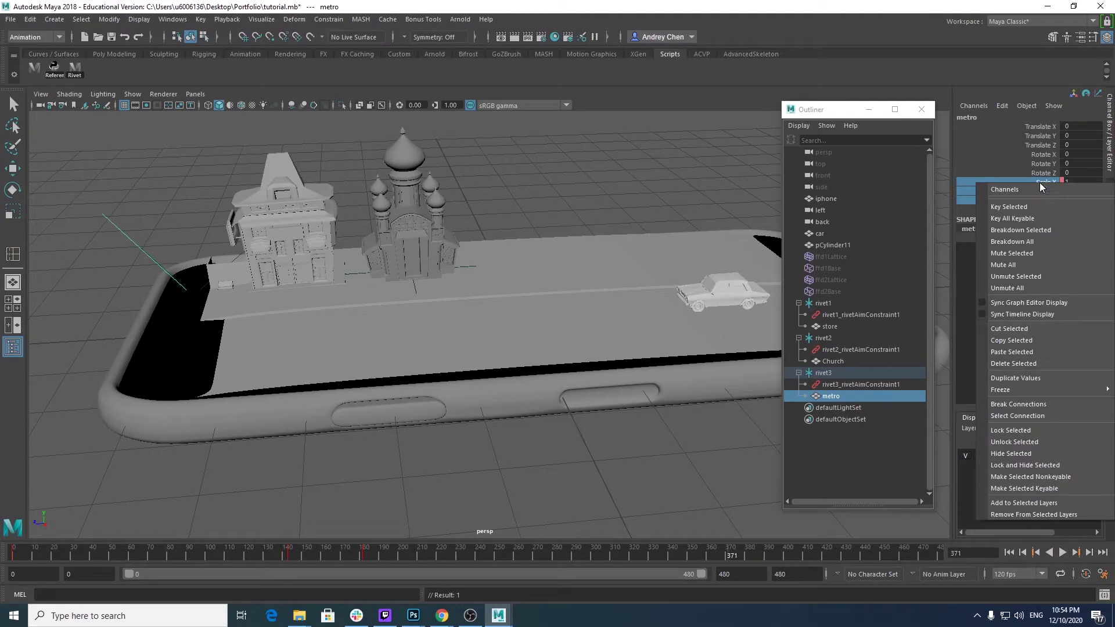
pyautogui.click(1028, 206)
# Step: Try restoring the metro's Scale Y and Scale Z to 1 at frame 425
pyautogui.hotkey('alt', 'v')
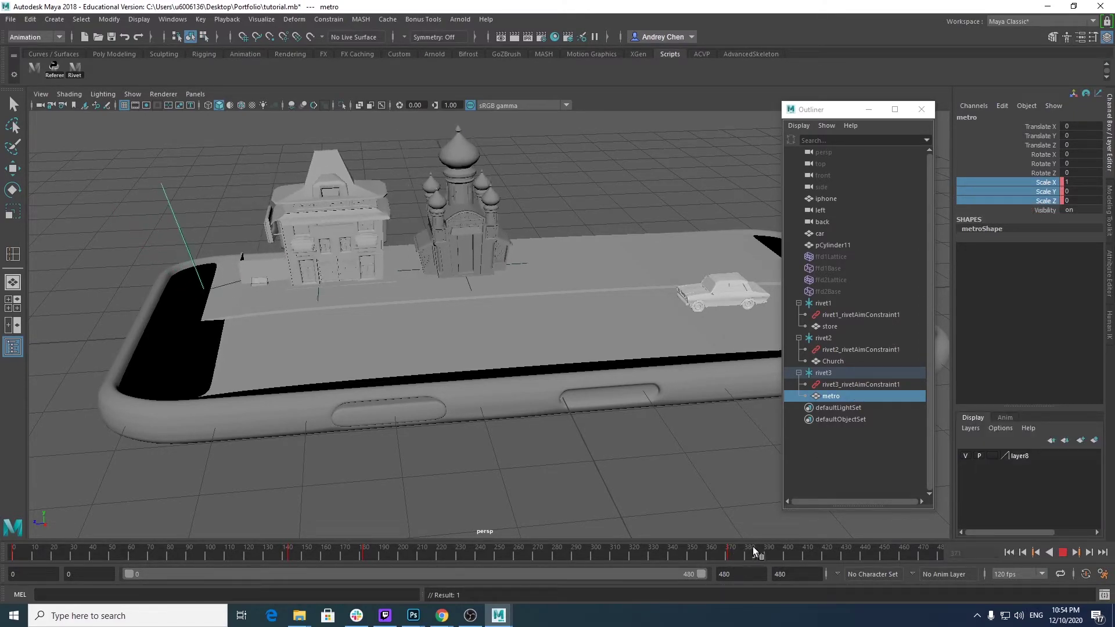
pyautogui.click(832, 549)
pyautogui.moveTo(1084, 191); pyautogui.dragTo(1064, 199)
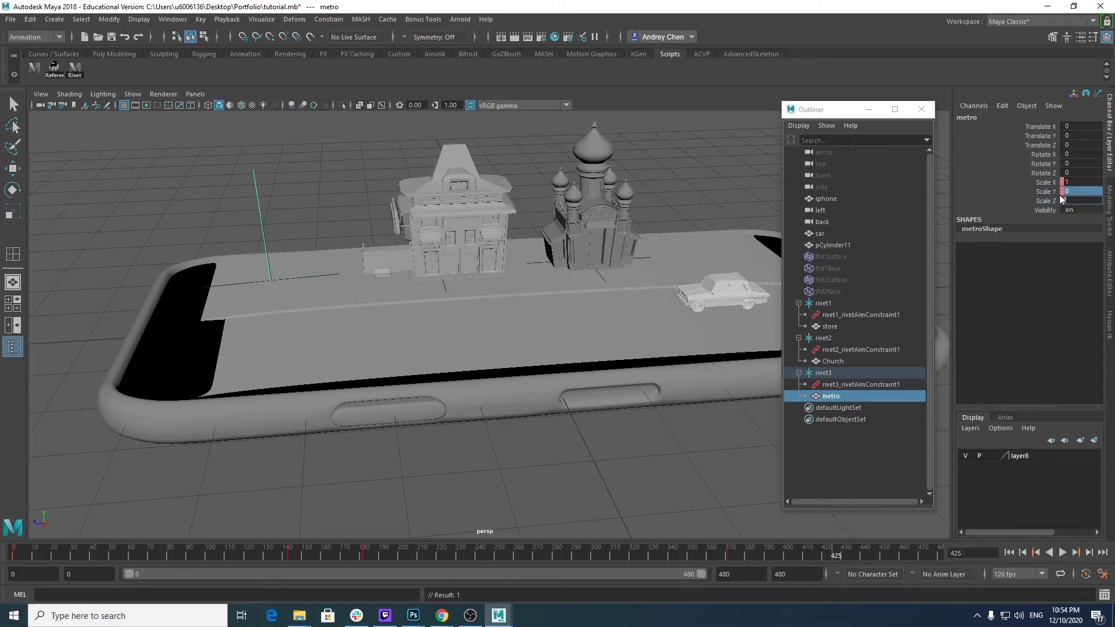
pyautogui.write('1')
pyautogui.press('Return')
# Step: At frame 446, set the metro's Scale Y and Scale Z to 1 and key its three scale channels
pyautogui.moveTo(849, 560); pyautogui.dragTo(877, 556)
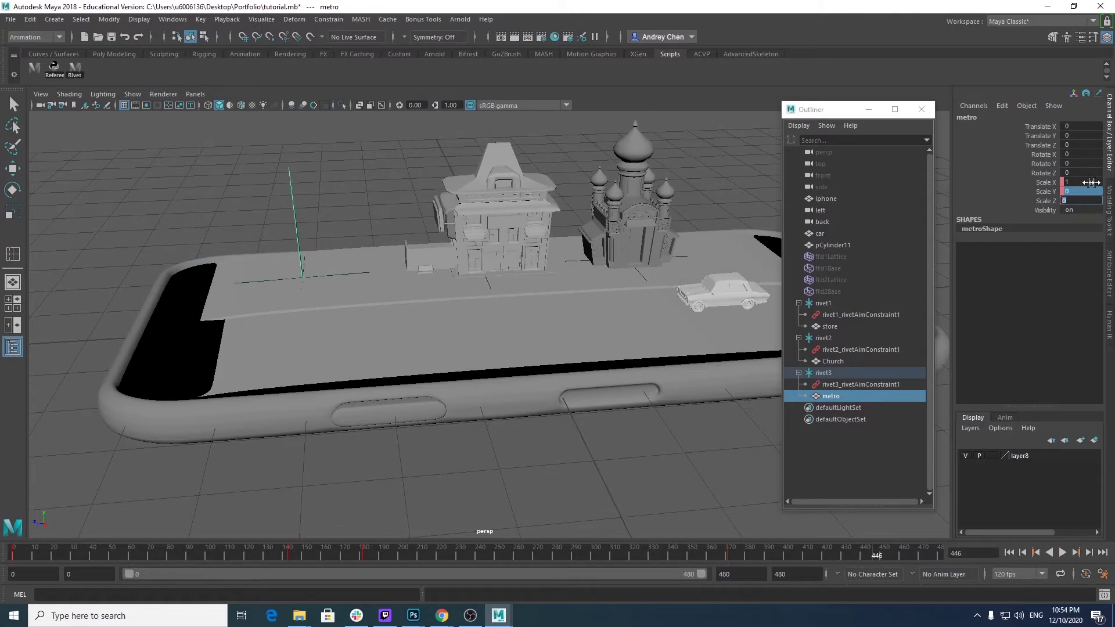
pyautogui.write('1')
pyautogui.press('Return')
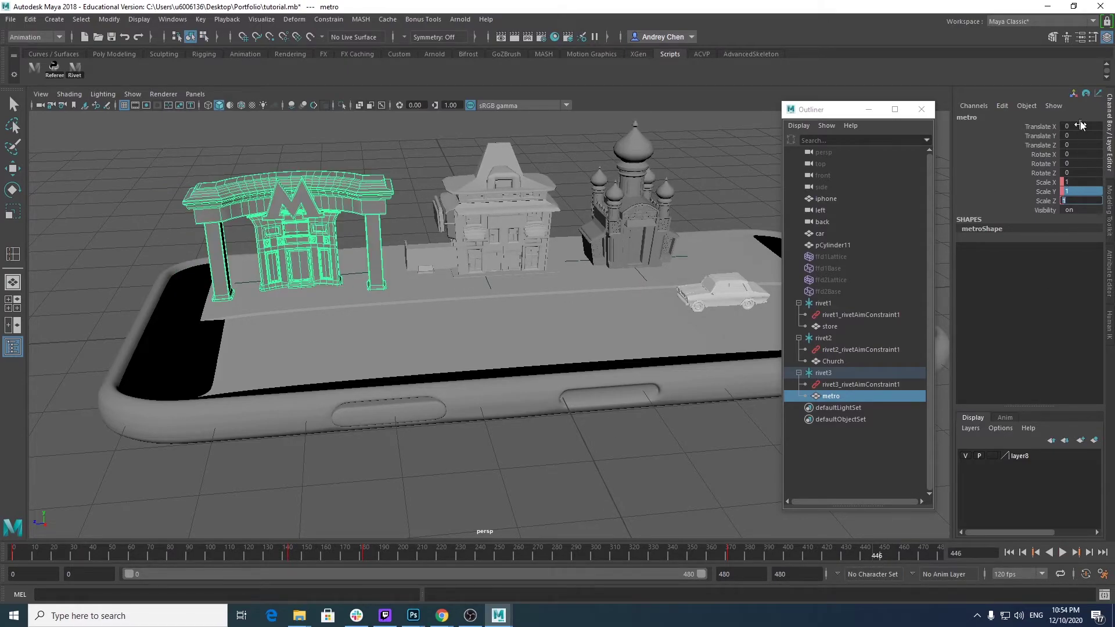
pyautogui.click(1048, 181)
pyautogui.keyDown('shift'); pyautogui.click(1048, 202); pyautogui.keyUp('shift')
pyautogui.rightClick(1047, 204)
pyautogui.click(1039, 227)
# Step: Clear the selection, display wireframe over the shaded models and show the Poly Modeling tools
pyautogui.press('q')
pyautogui.click(712, 172)
pyautogui.scroll(-4, 691, 163)
pyautogui.keyDown('alt'); pyautogui.moveTo(627, 372); pyautogui.dragTo(619, 346); pyautogui.keyUp('alt')
pyautogui.keyDown('alt'); pyautogui.moveTo(620, 346); pyautogui.dragTo(566, 340, button='middle'); pyautogui.keyUp('alt')
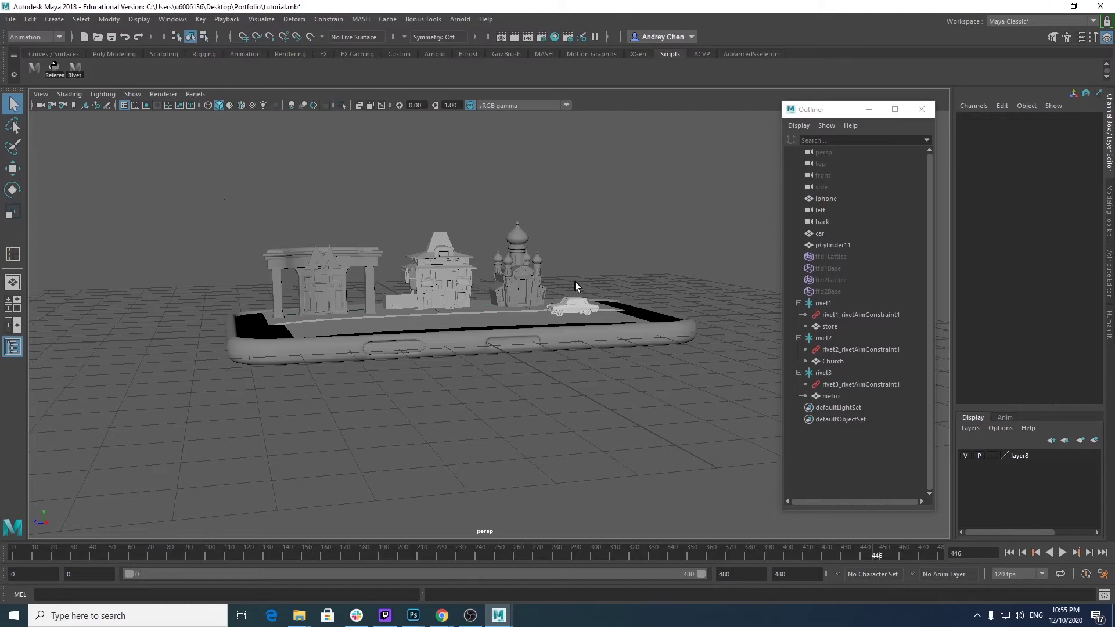
pyautogui.keyDown('alt'); pyautogui.moveTo(575, 281); pyautogui.dragTo(611, 277); pyautogui.keyUp('alt')
pyautogui.scroll(5, 613, 274)
pyautogui.scroll(-3, 611, 272)
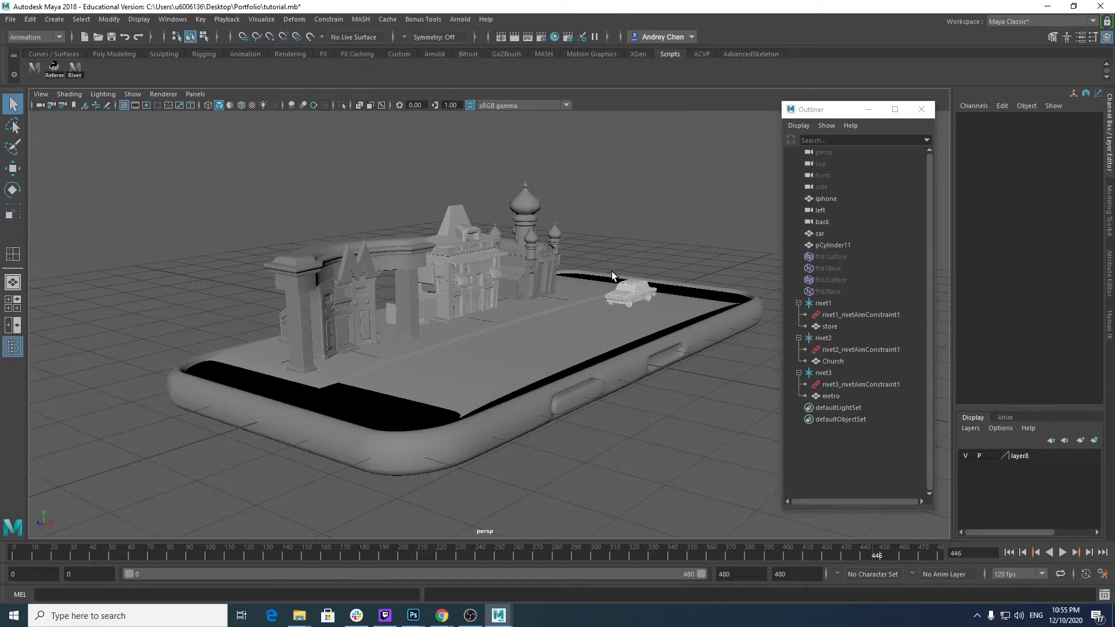
pyautogui.click(241, 105)
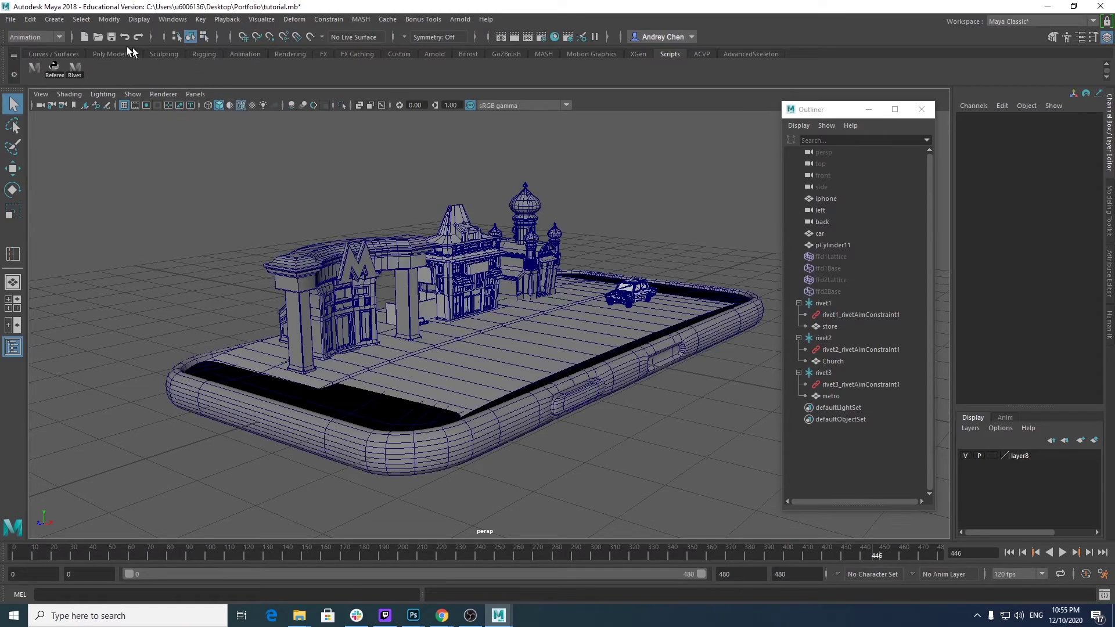
pyautogui.click(115, 54)
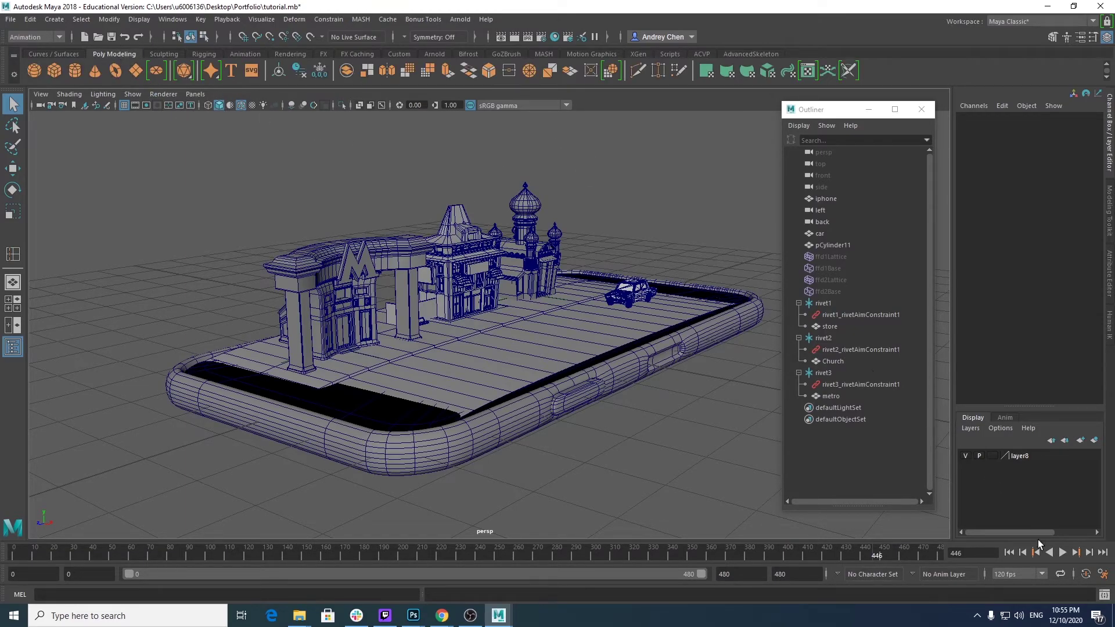
# Step: Play the animation, examine the looping buildings from the phone's end with the Outliner minimized, and stop playback
pyautogui.click(1058, 554)
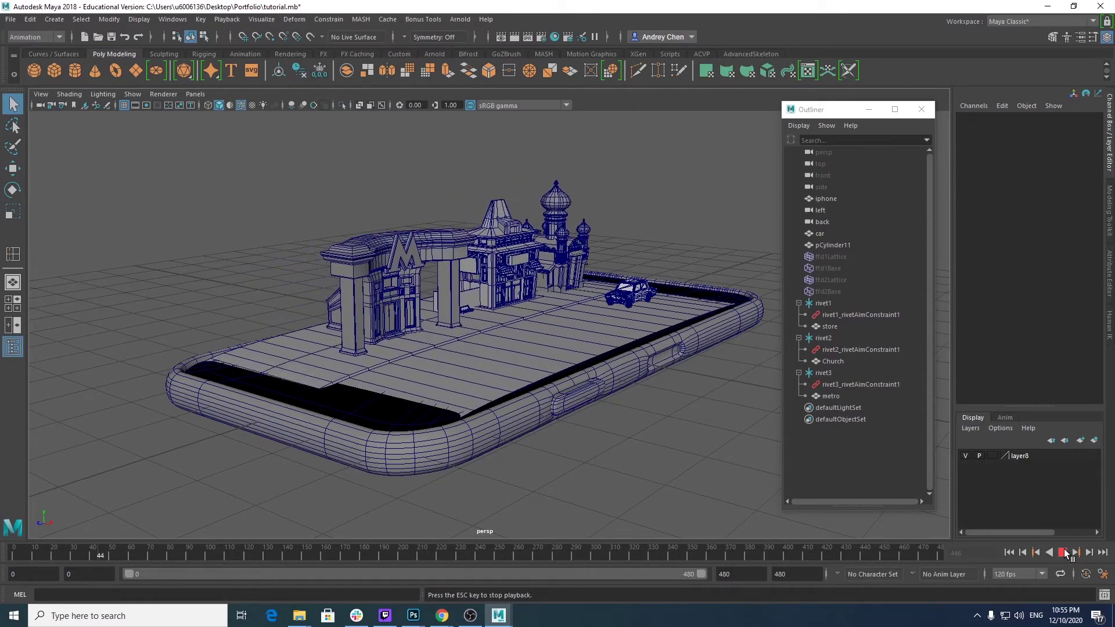
pyautogui.keyDown('alt'); pyautogui.moveTo(698, 359); pyautogui.dragTo(505, 303); pyautogui.keyUp('alt')
pyautogui.keyDown('alt'); pyautogui.moveTo(506, 304); pyautogui.dragTo(552, 270, button='right'); pyautogui.keyUp('alt')
pyautogui.keyDown('alt'); pyautogui.moveTo(553, 269); pyautogui.dragTo(585, 326, button='middle'); pyautogui.keyUp('alt')
pyautogui.scroll(2, 589, 315)
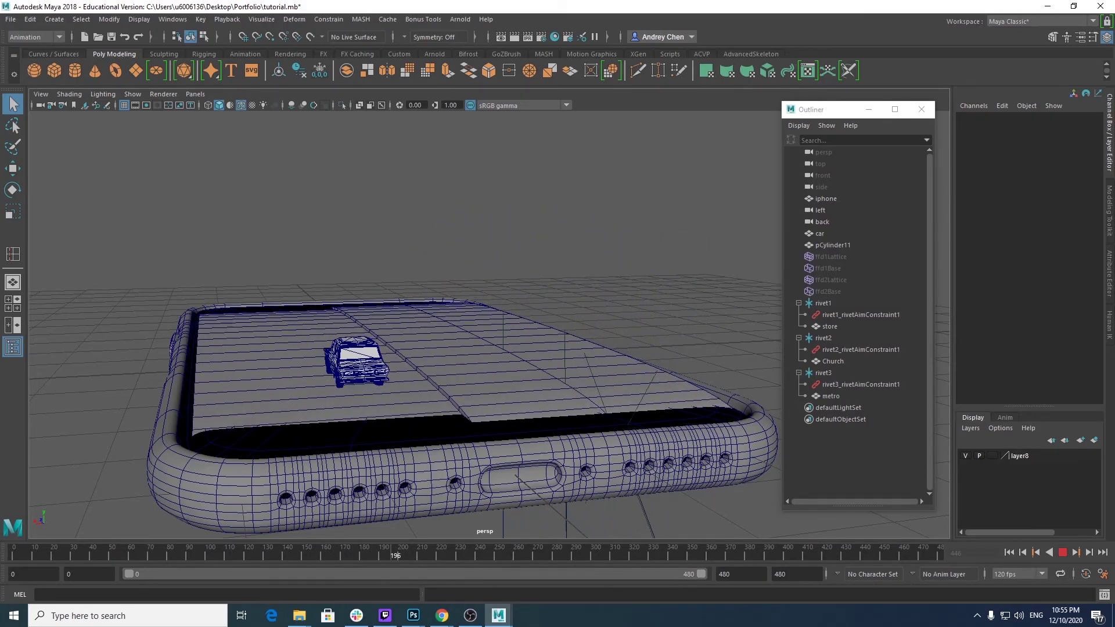
pyautogui.click(869, 109)
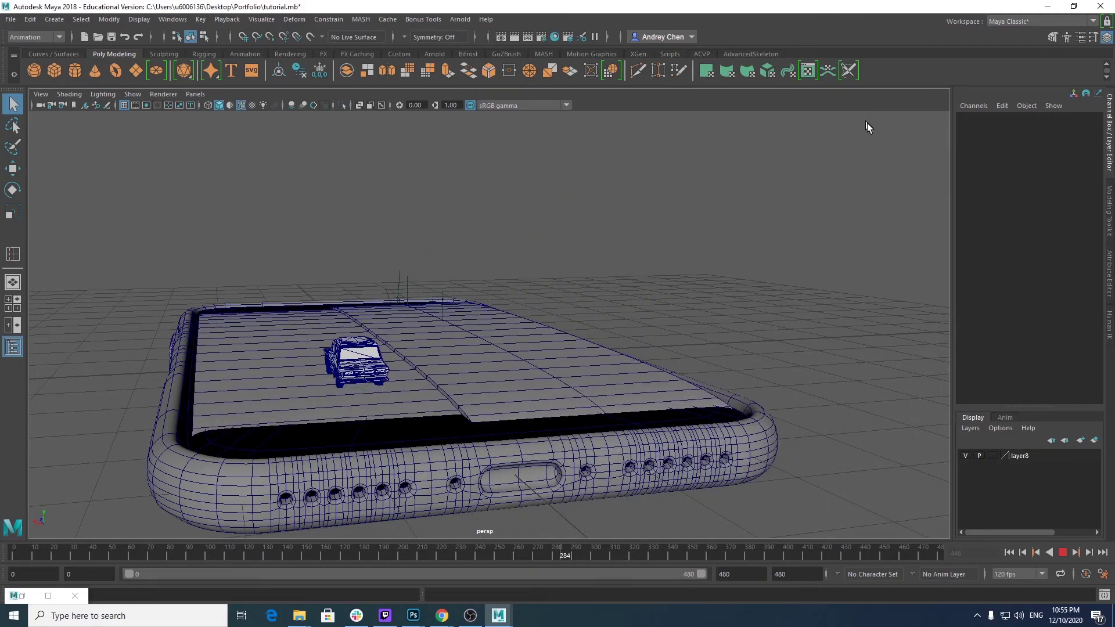
pyautogui.click(1063, 553)
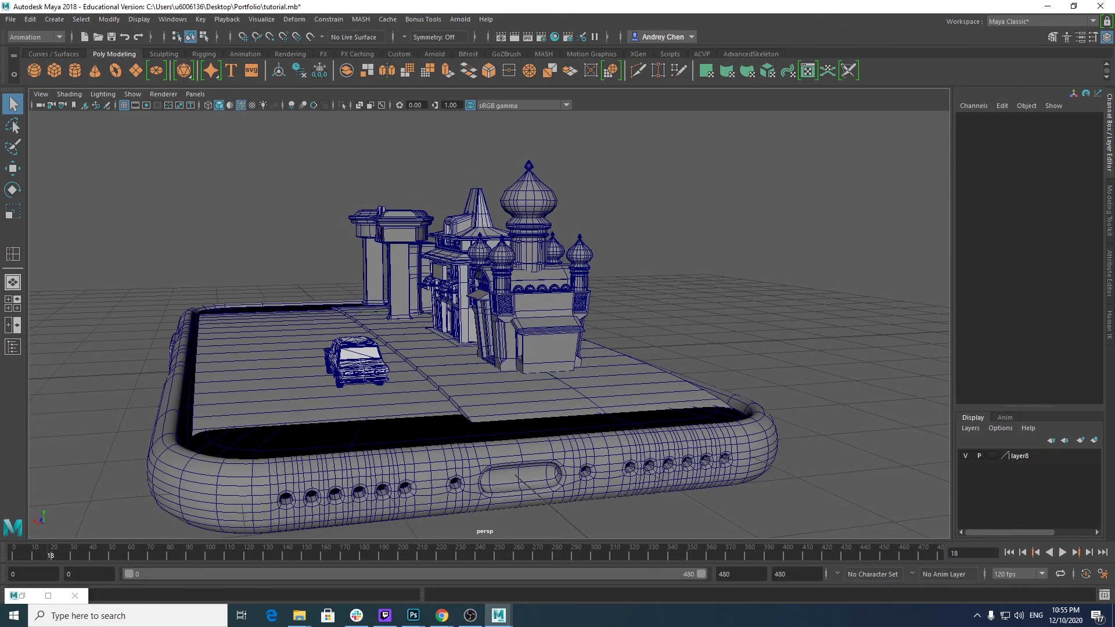